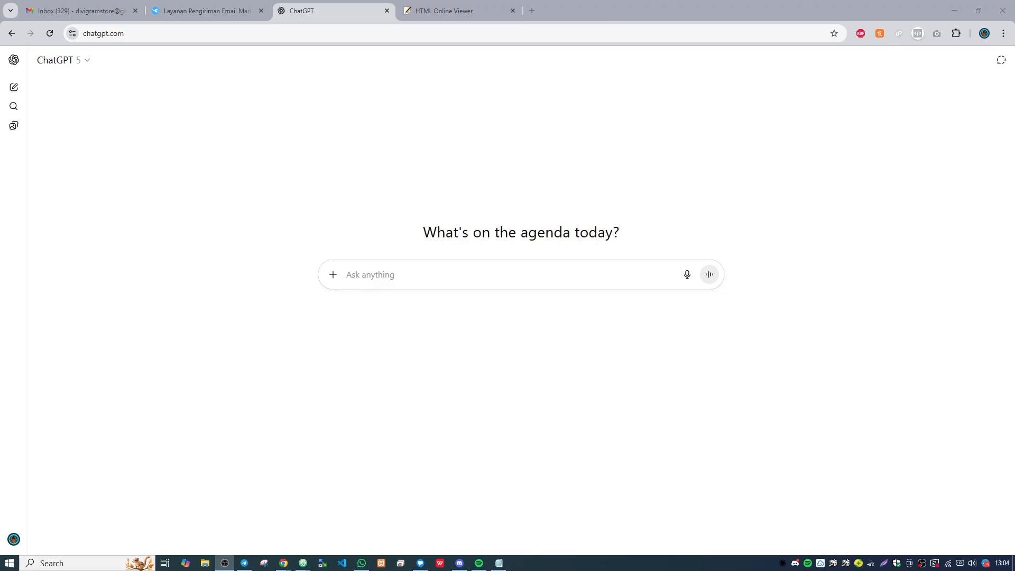
- Switch to the Mailketing campaigns page and start a new email campaign, going to its HTML content
click(216, 4)
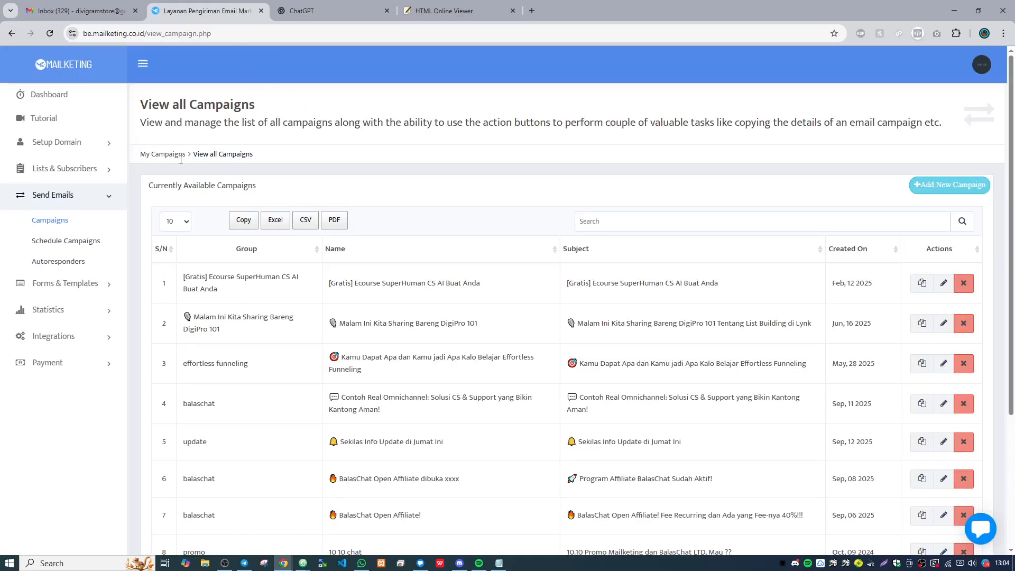
click(937, 186)
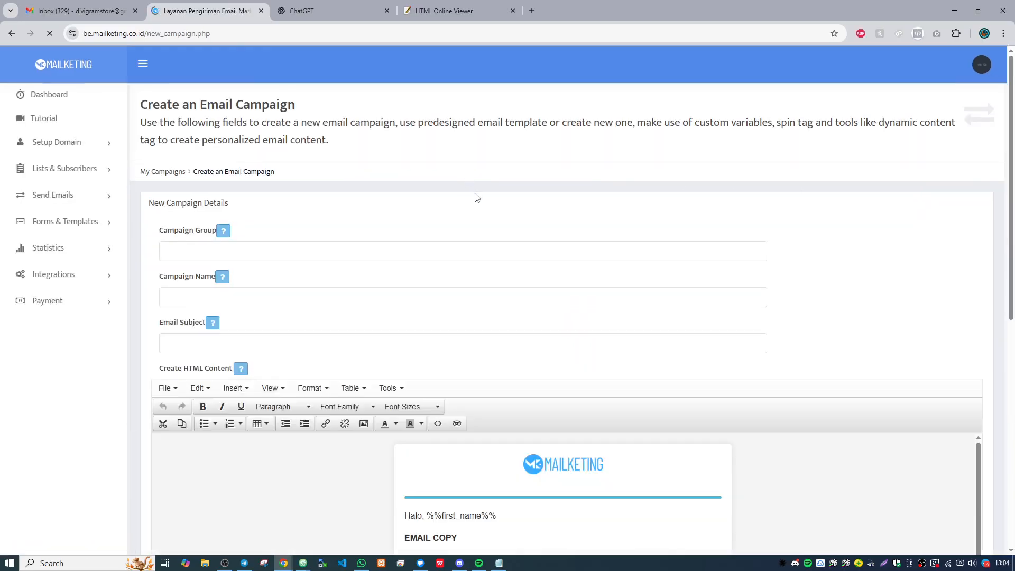
scroll(645, 283, down, 3)
scroll(763, 220, down, 2)
scroll(608, 254, down, 4)
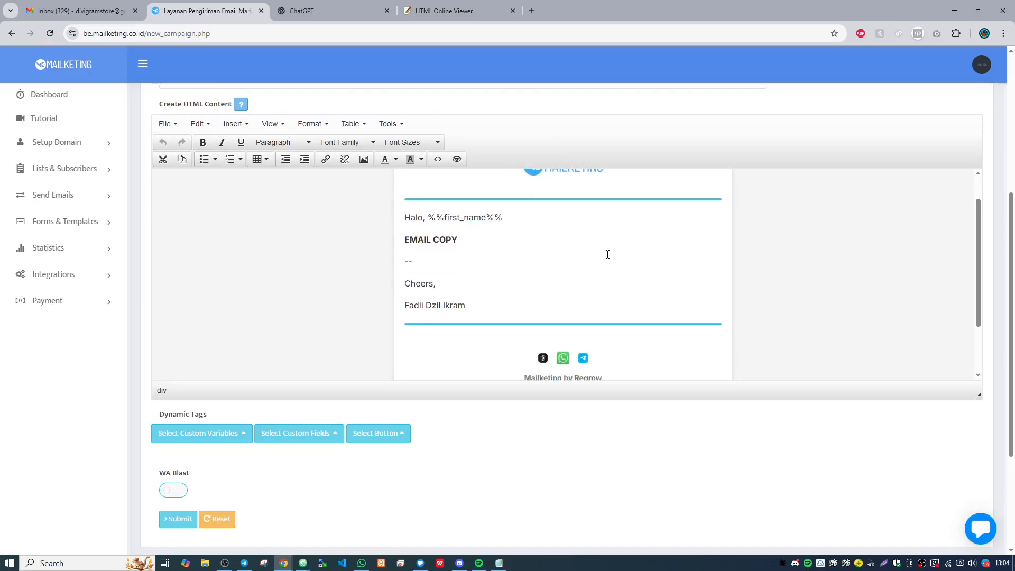
- Examine the default email template from the header logo and body text down to the social icons and unsubscribe footer
scroll(607, 254, up, 4)
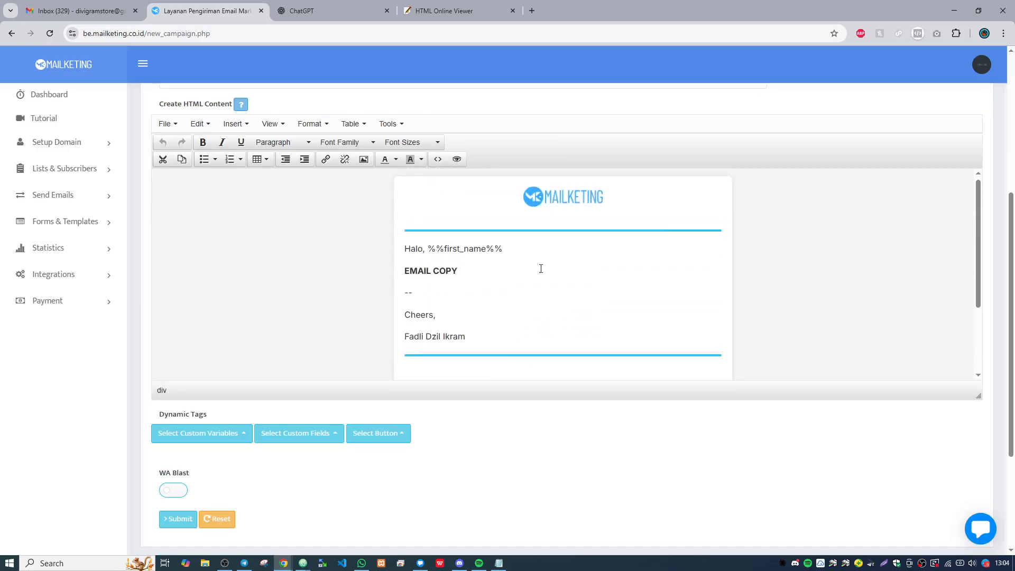
scroll(539, 267, down, 1)
scroll(563, 227, up, 1)
scroll(565, 239, down, 2)
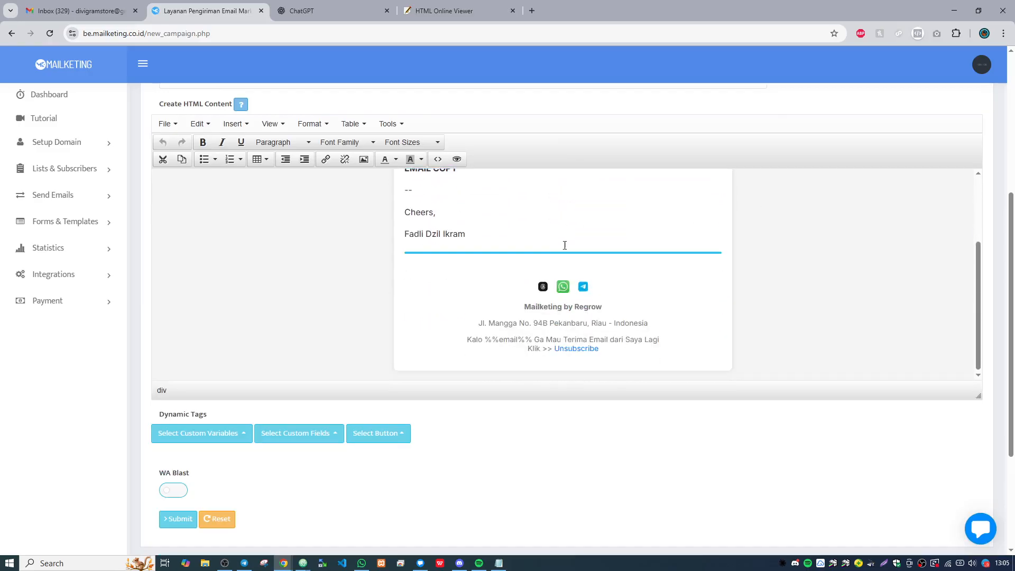
scroll(509, 252, up, 3)
drag(590, 275, 598, 279)
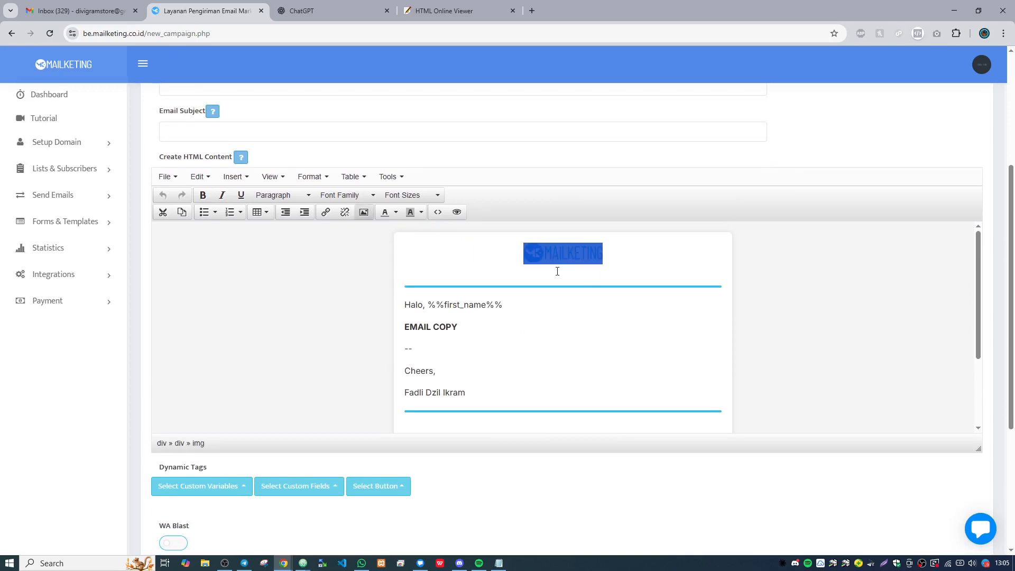
scroll(532, 288, down, 2)
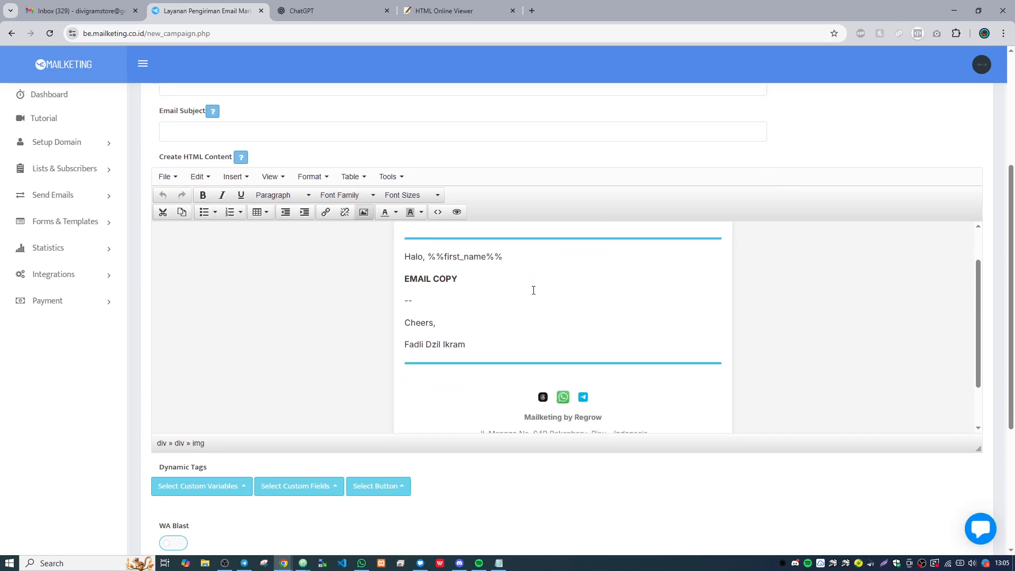
scroll(534, 288, up, 2)
click(478, 255)
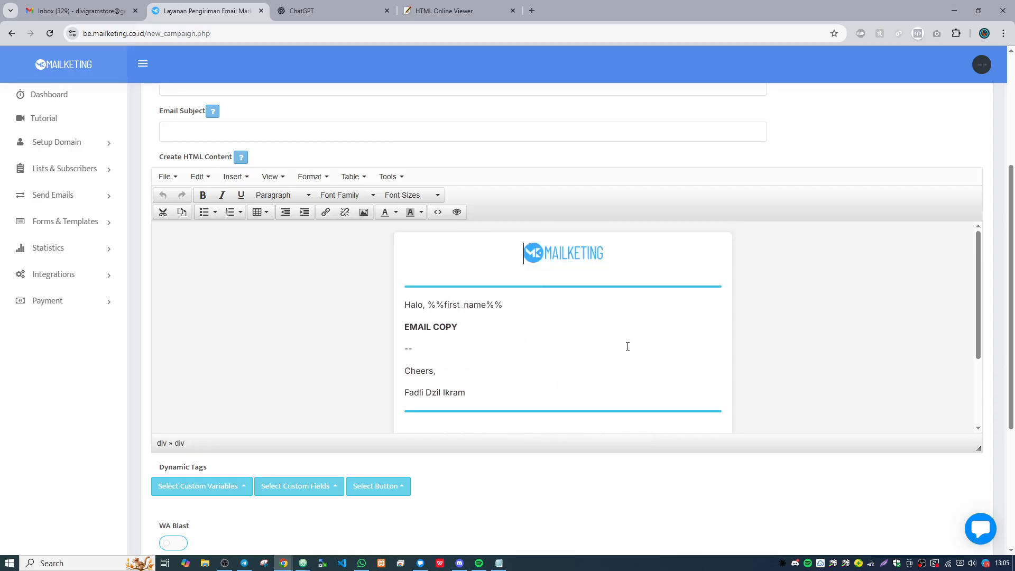
scroll(590, 331, down, 2)
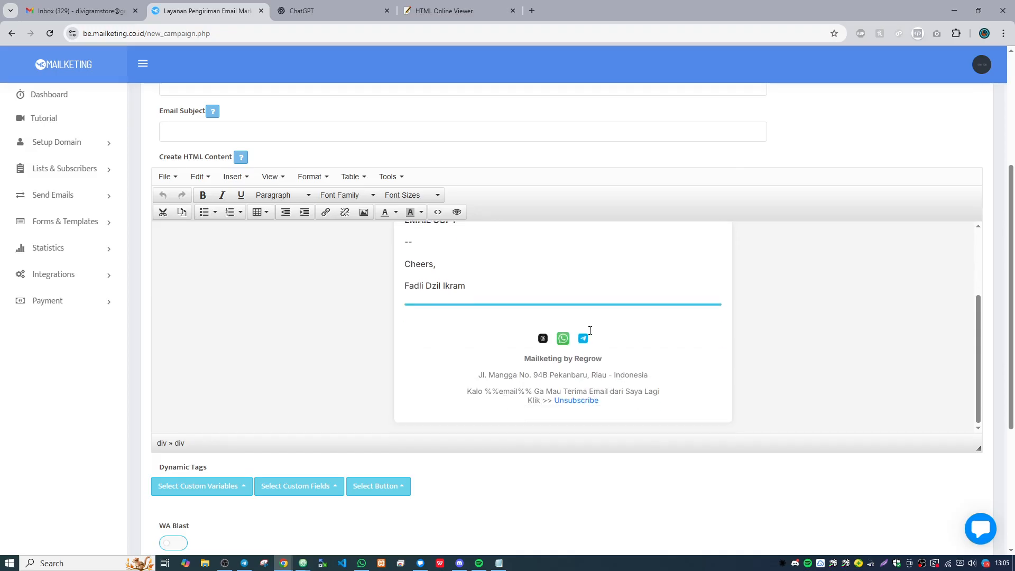
scroll(589, 331, up, 2)
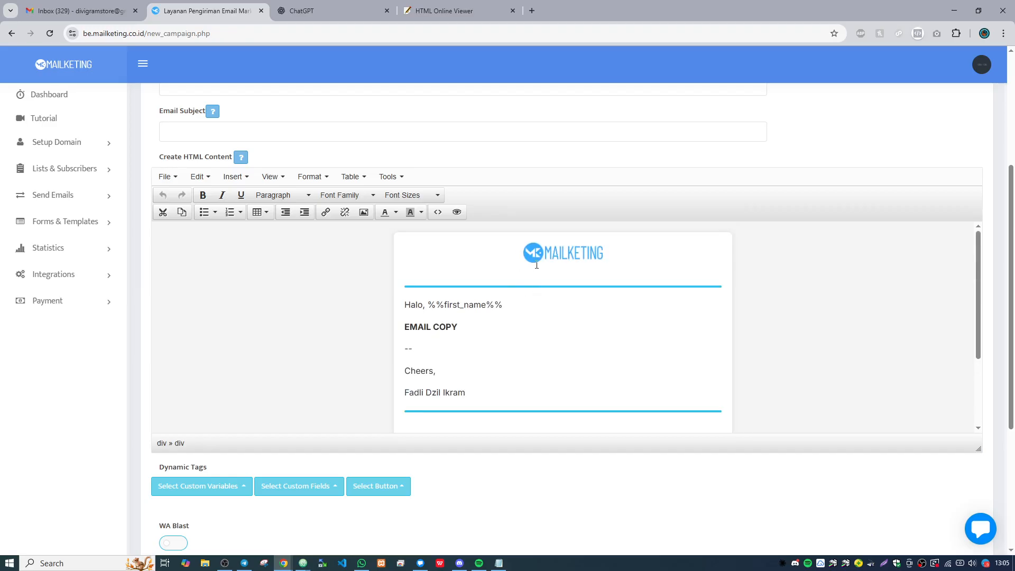
- Replace the Mailketing logo in the email header with the Regrow Digital Creative Agency logo from the image library
click(522, 254)
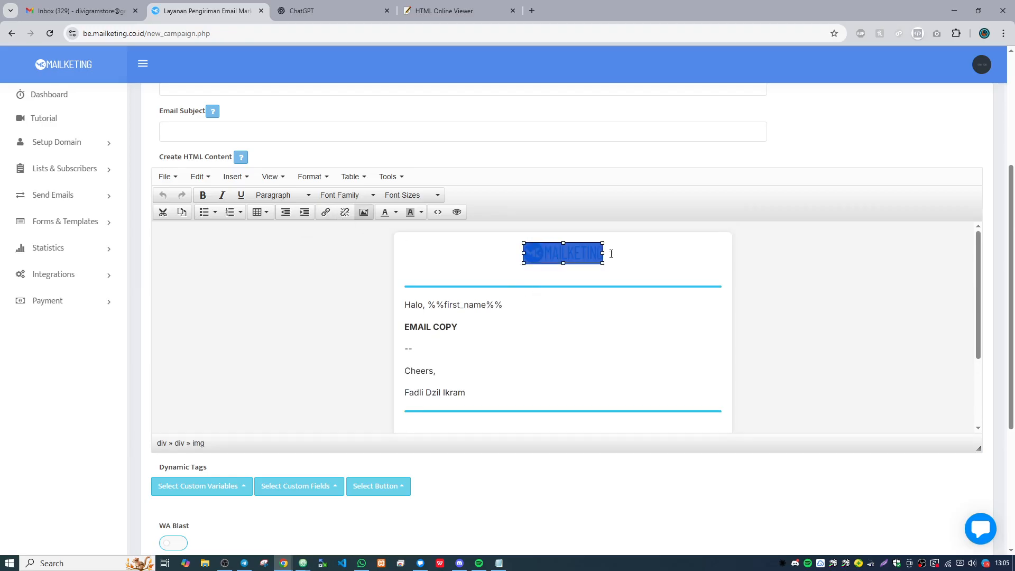
click(363, 212)
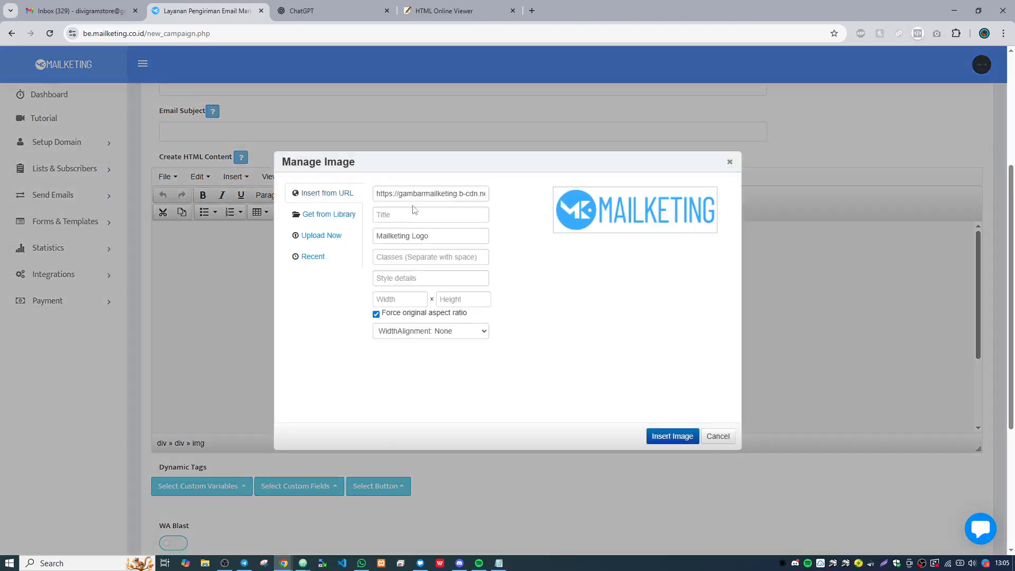
click(328, 234)
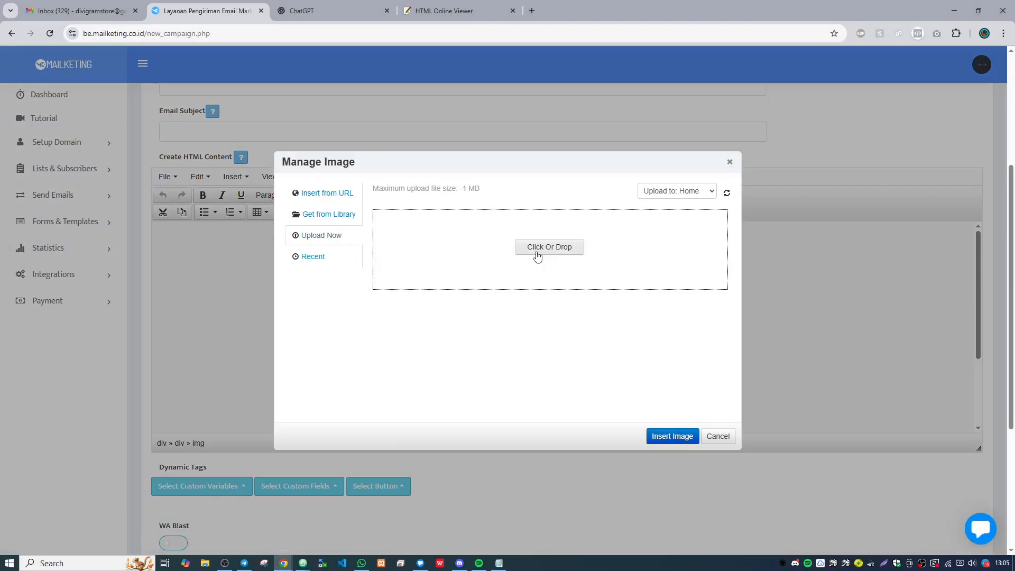
click(339, 198)
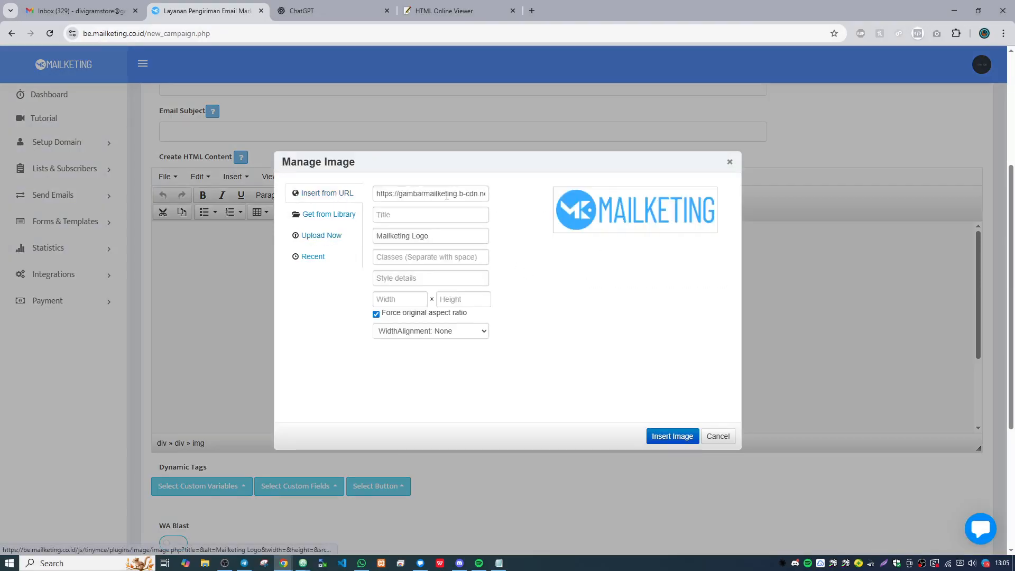
drag(447, 196, 352, 198)
click(464, 194)
click(343, 235)
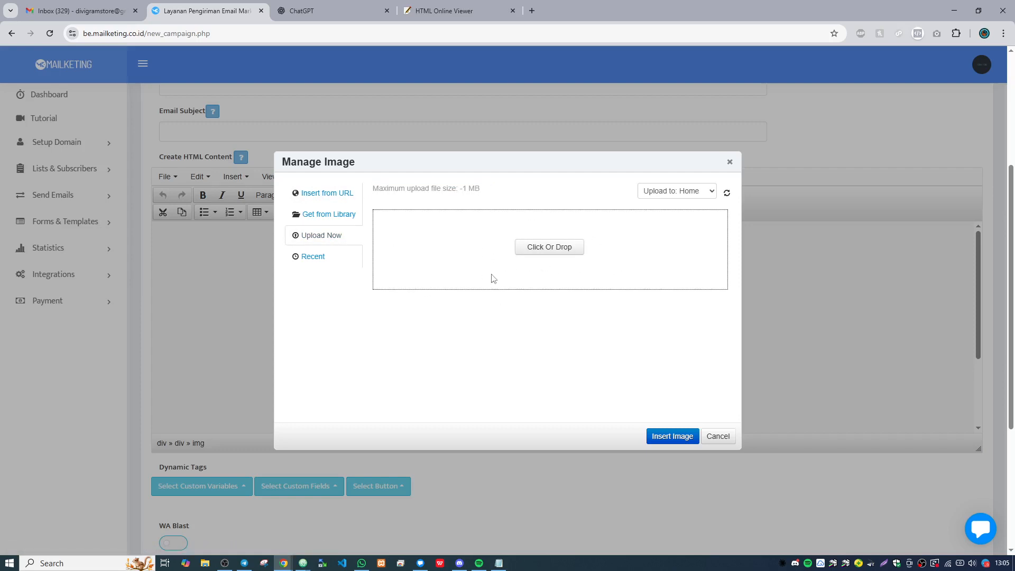
click(330, 222)
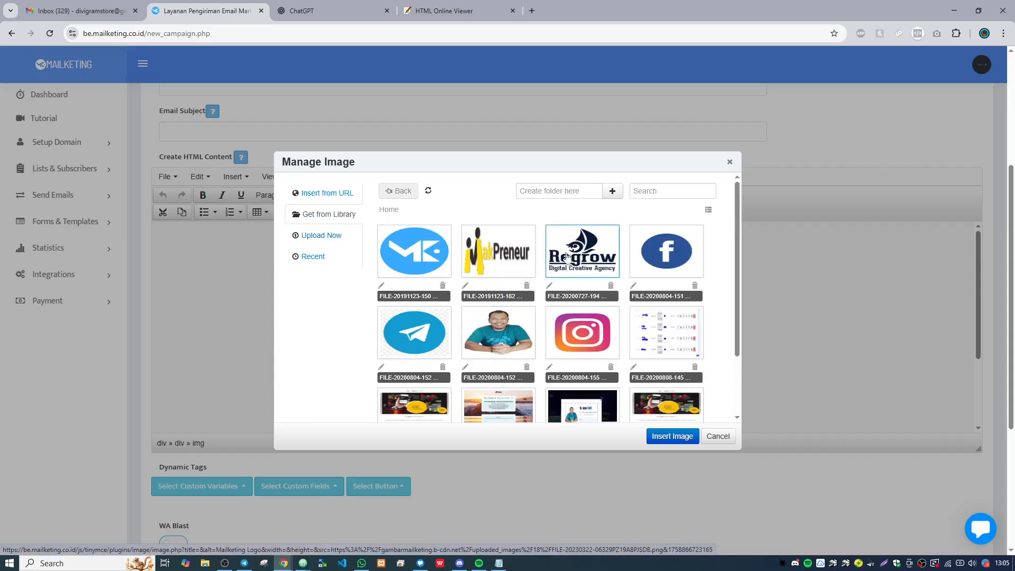
click(568, 256)
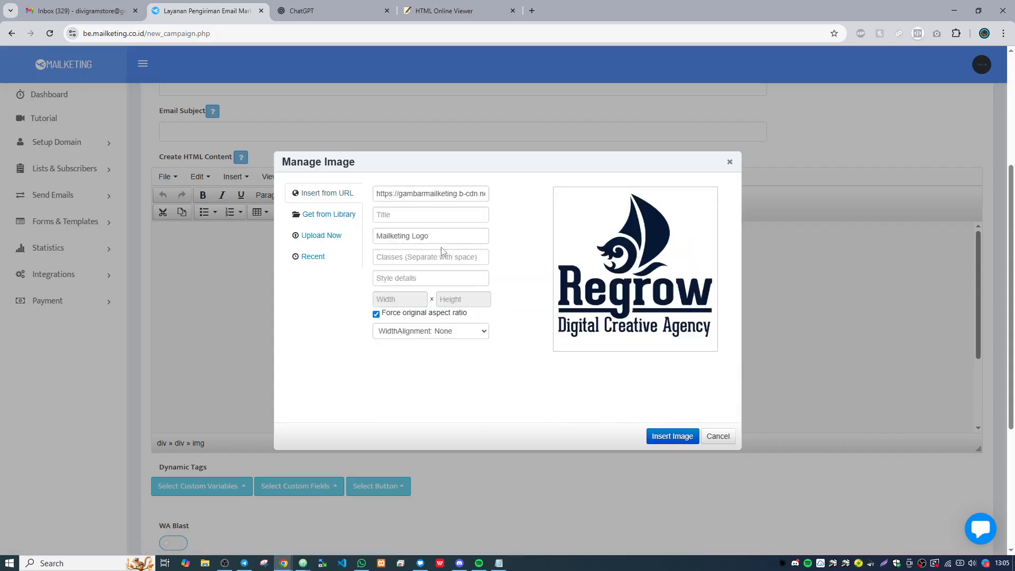
click(680, 438)
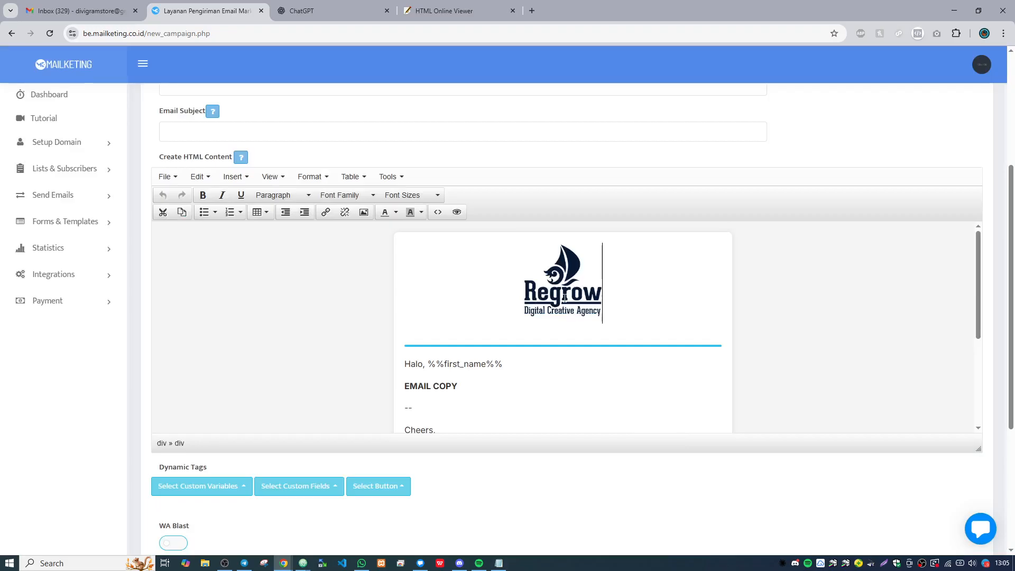
- Check the new header logo in the template and view its image settings without changing them
scroll(564, 298, down, 3)
scroll(557, 325, up, 3)
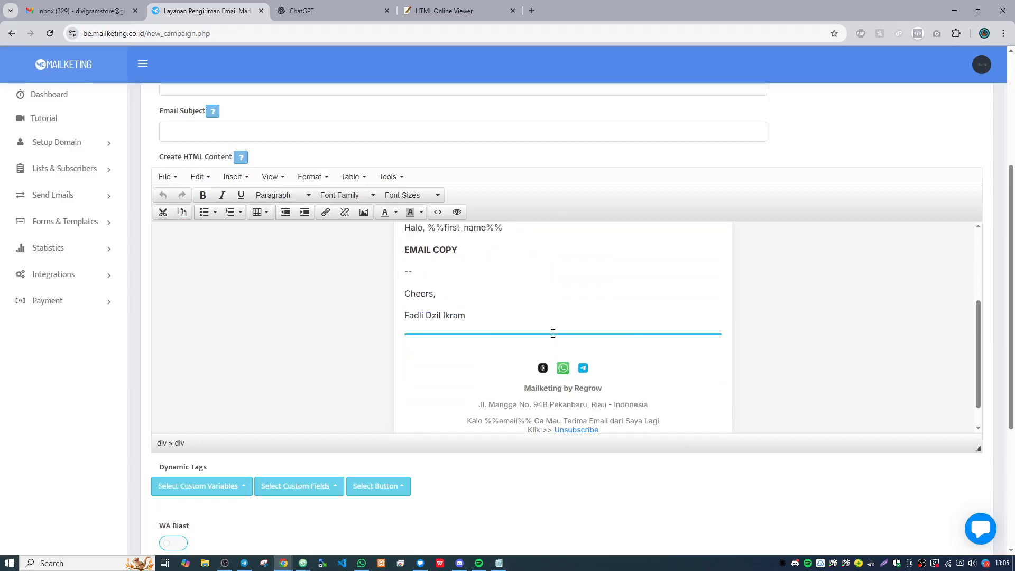
drag(589, 285, 549, 292)
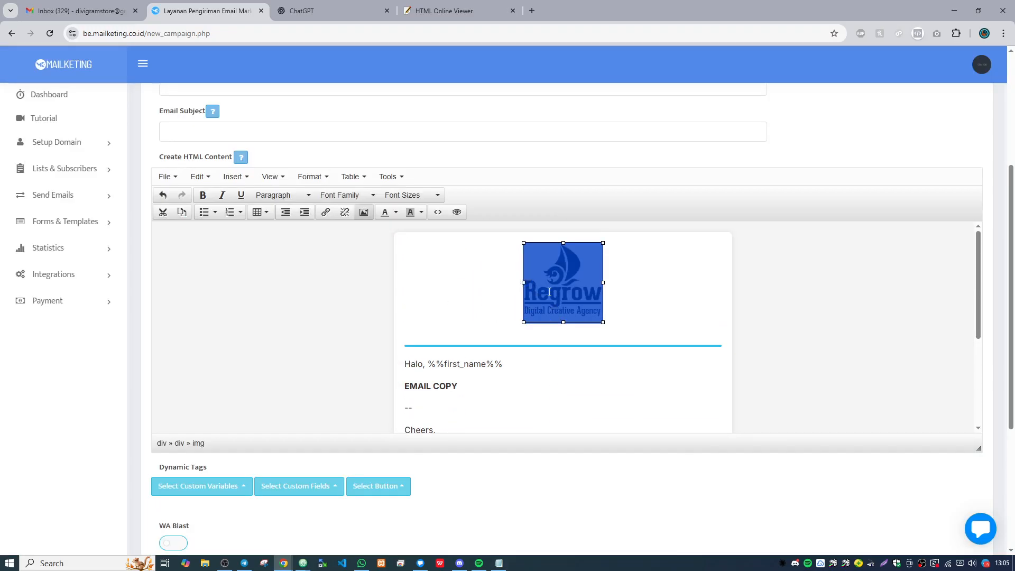
click(364, 212)
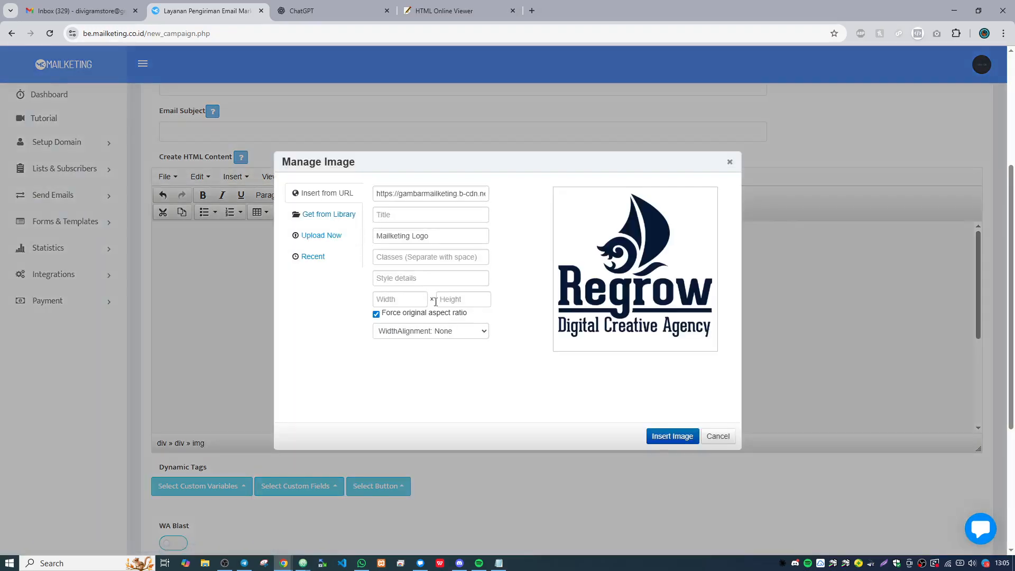
click(718, 436)
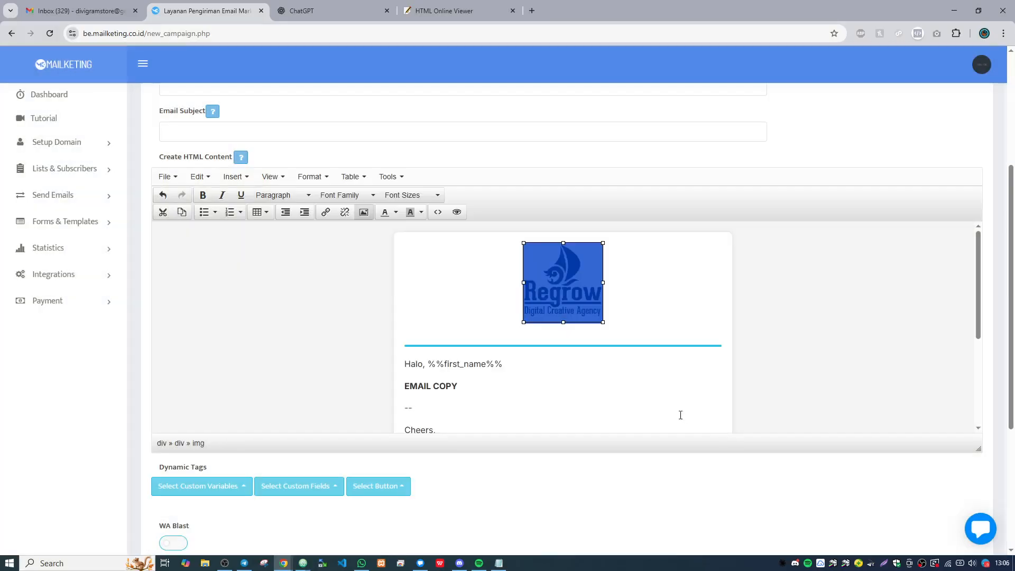
- Insert the library photo of the man in the teal shirt on a new line between the greeting and EMAIL COPY
click(414, 364)
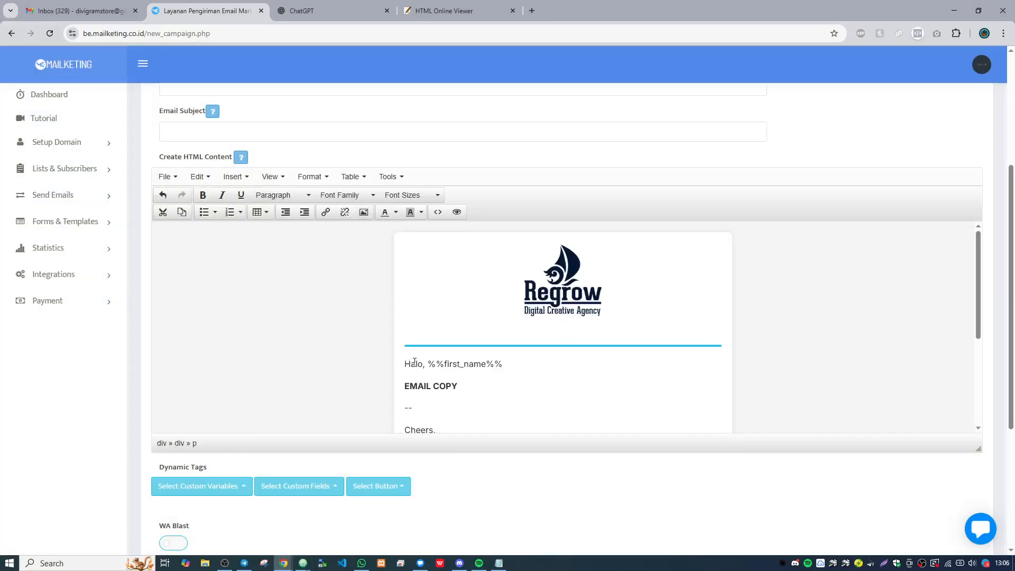
click(406, 385)
key(Return)
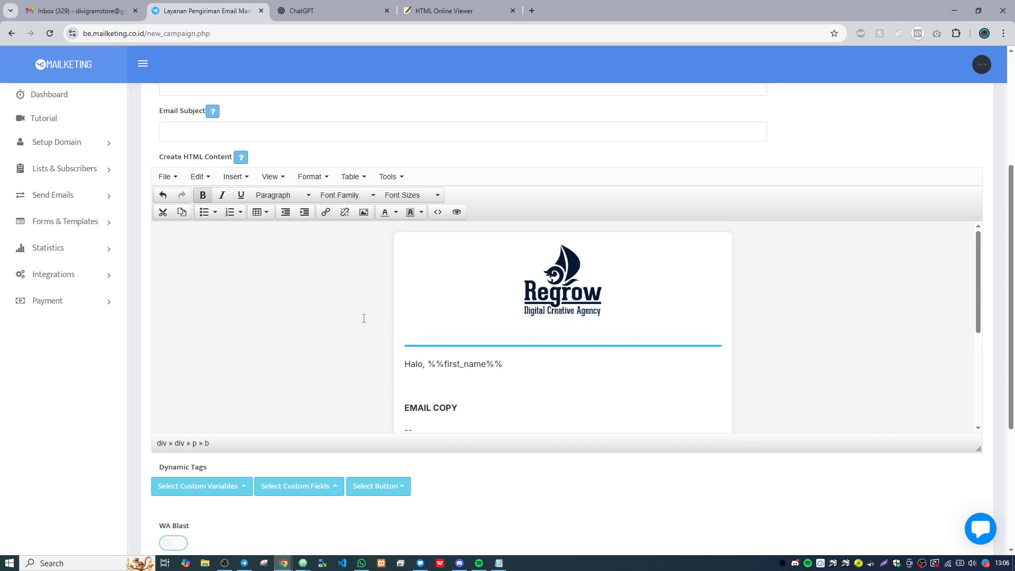
click(363, 212)
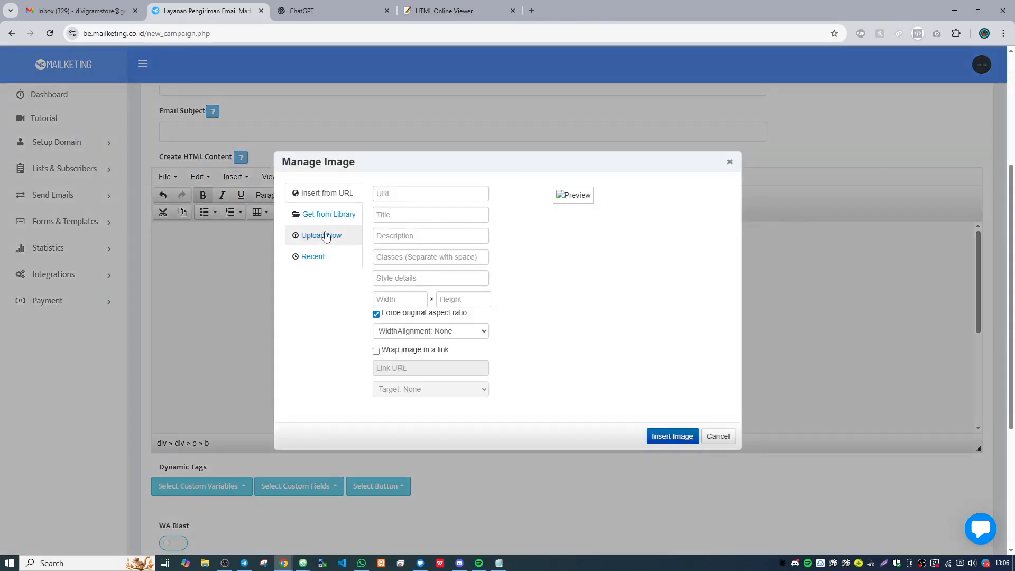
click(338, 214)
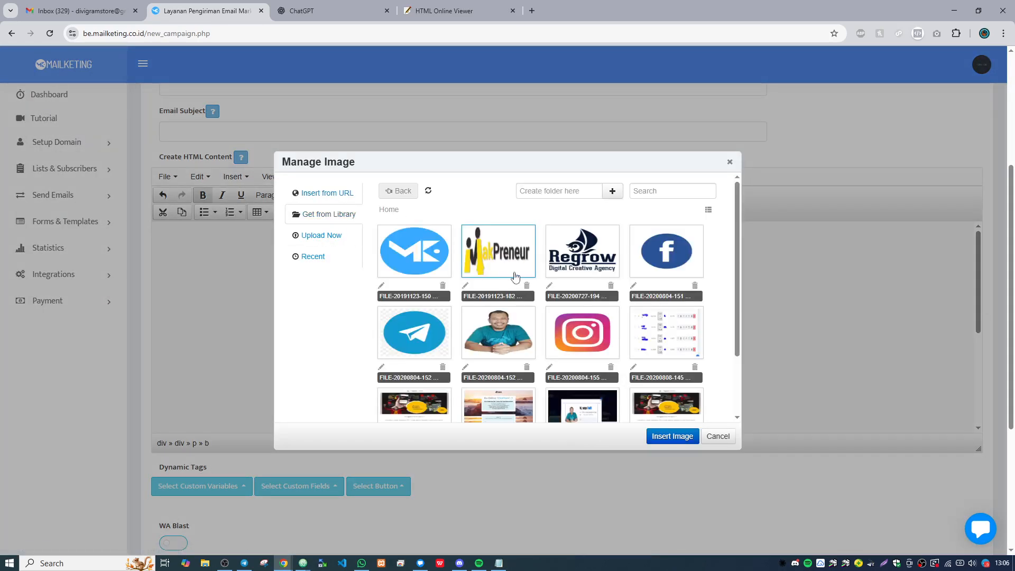
scroll(671, 268, down, 1)
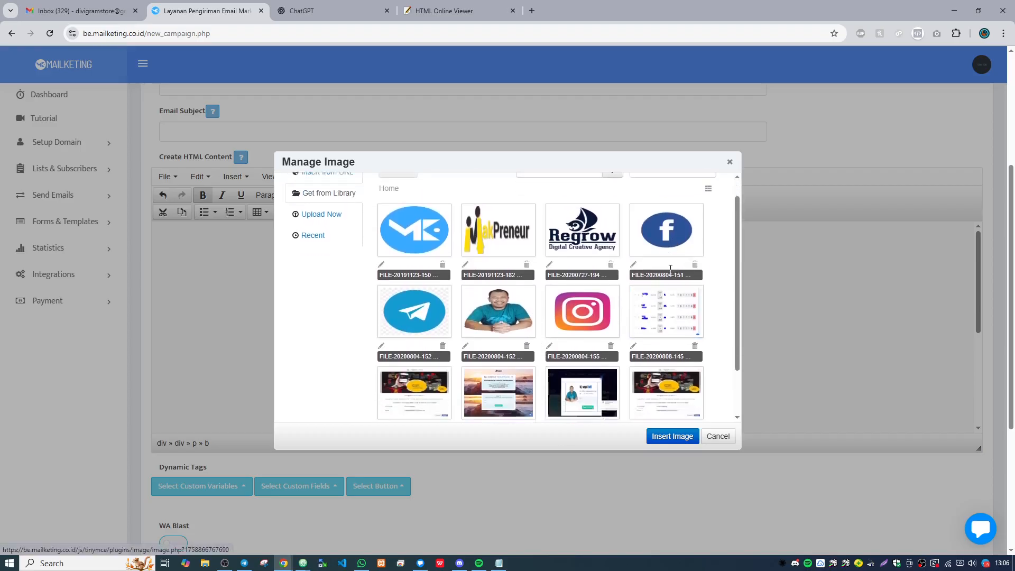
scroll(671, 268, down, 3)
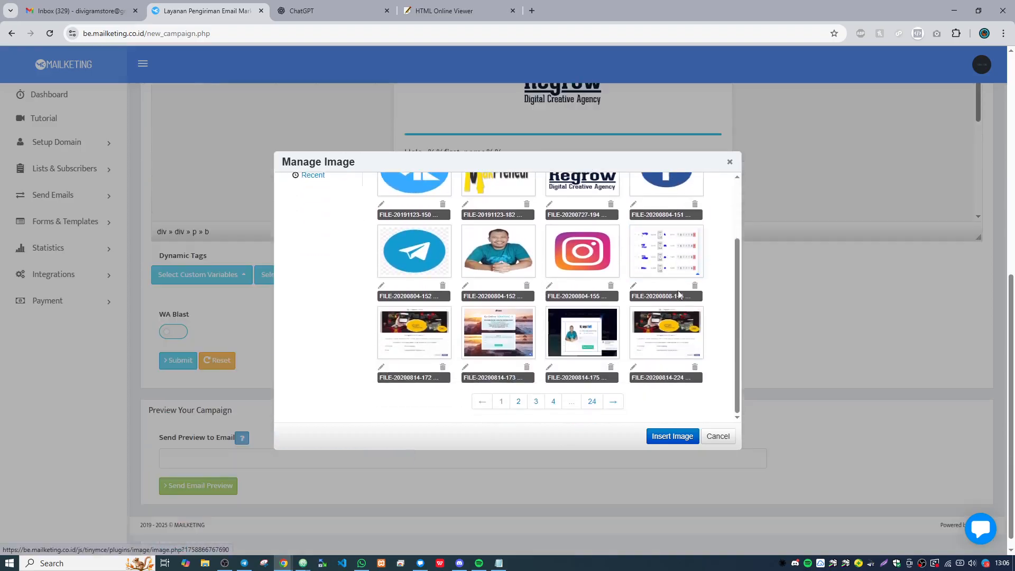
click(503, 258)
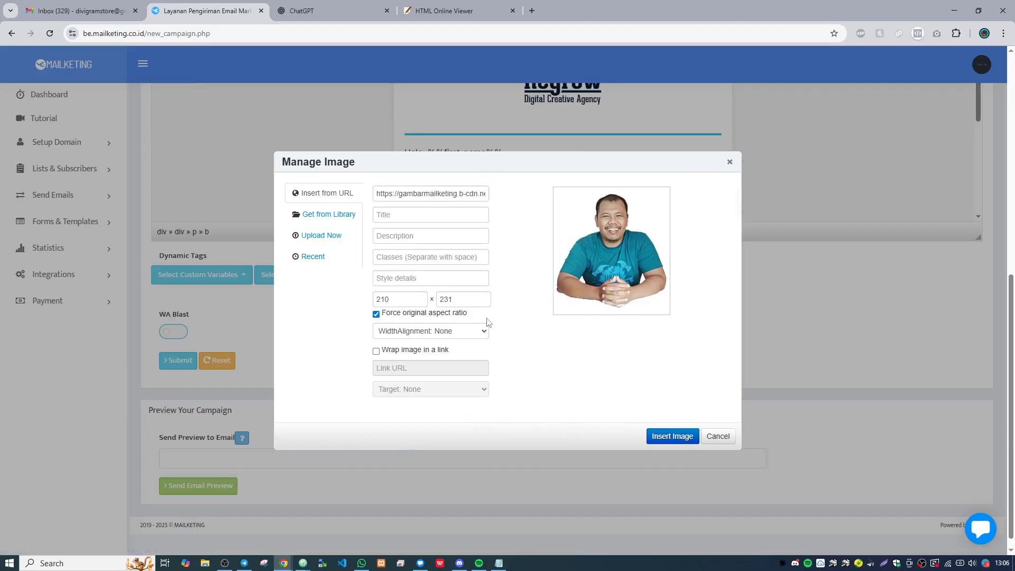
scroll(547, 326, up, 3)
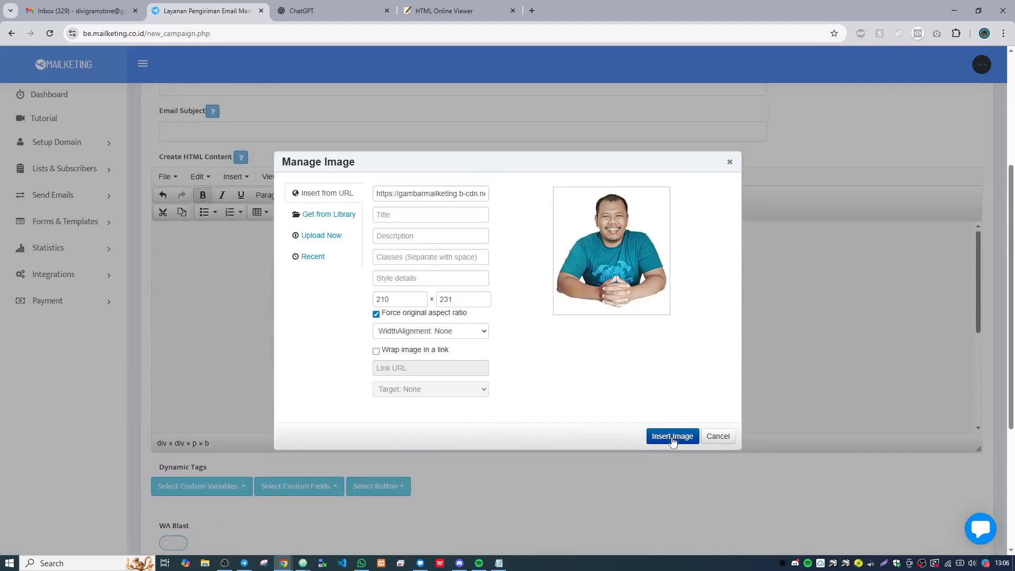
click(671, 437)
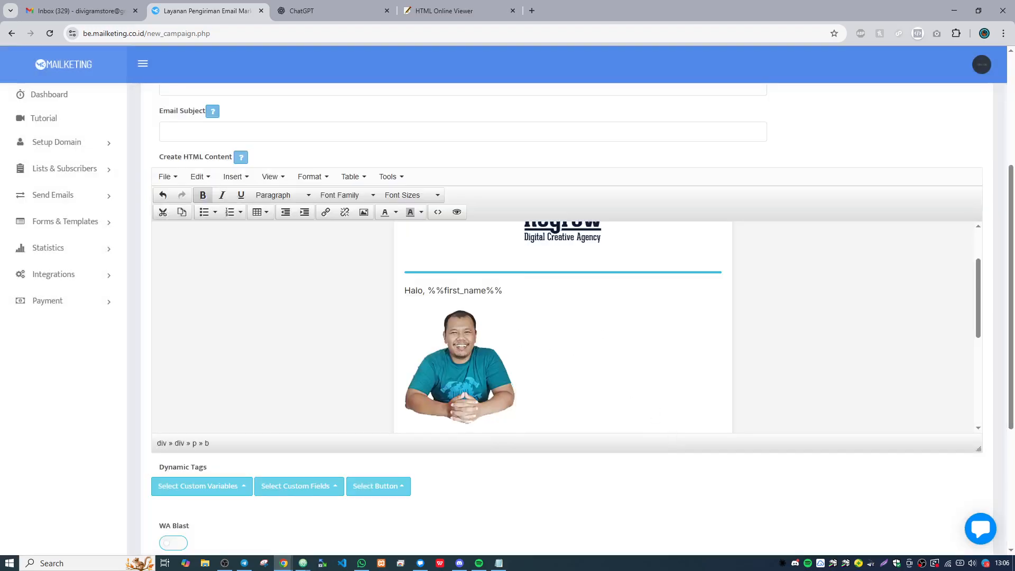
- Set the width of the man's photo below the greeting to 100% in its image settings
scroll(472, 334, down, 1)
scroll(472, 334, up, 1)
scroll(478, 330, down, 2)
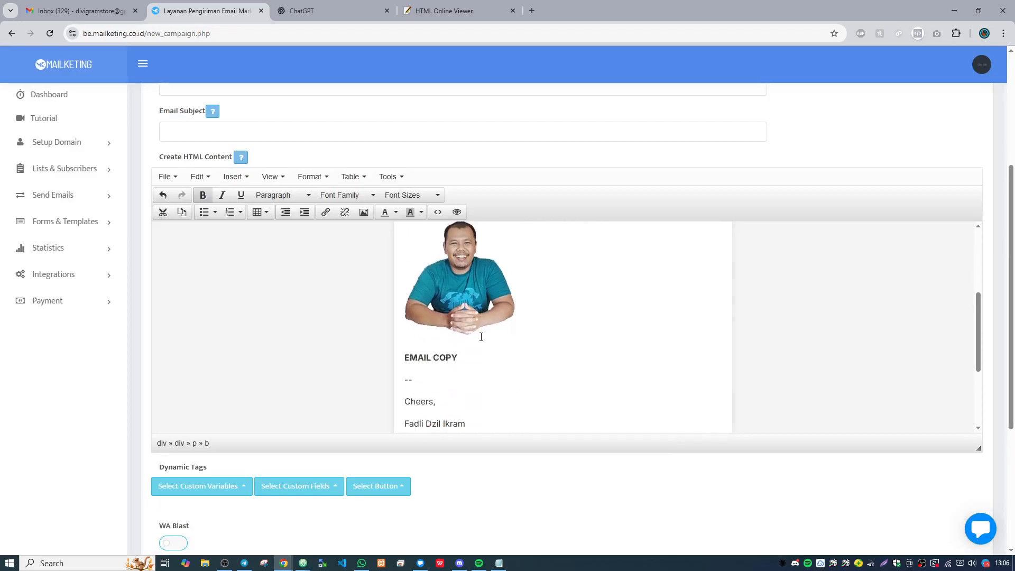
scroll(485, 317, up, 1)
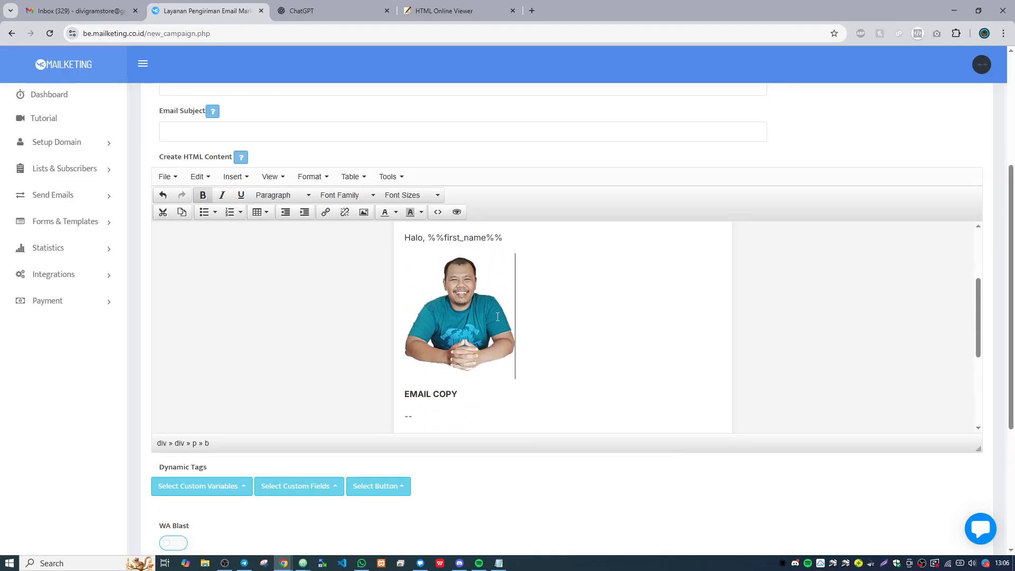
drag(535, 312, 445, 310)
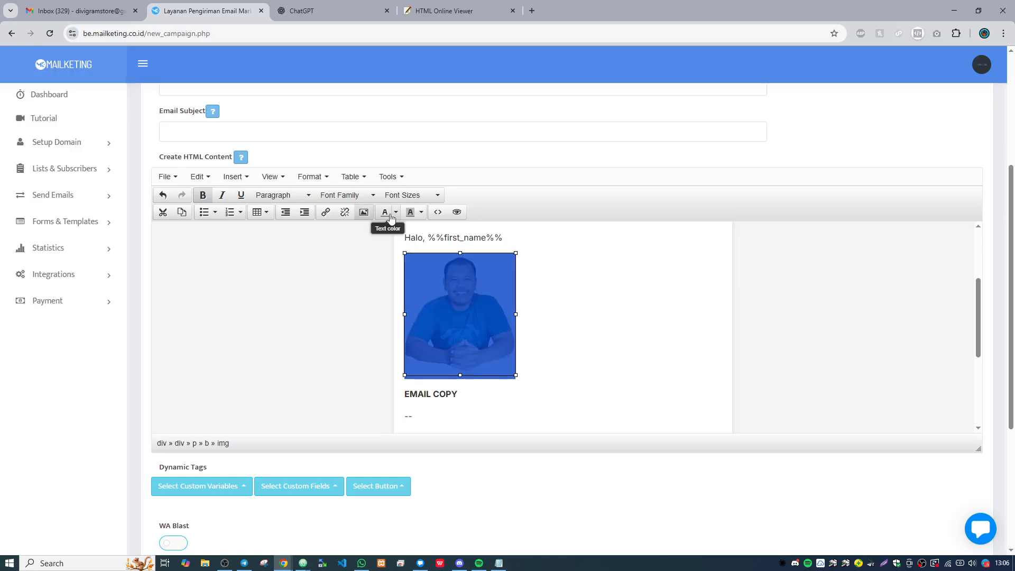
click(364, 212)
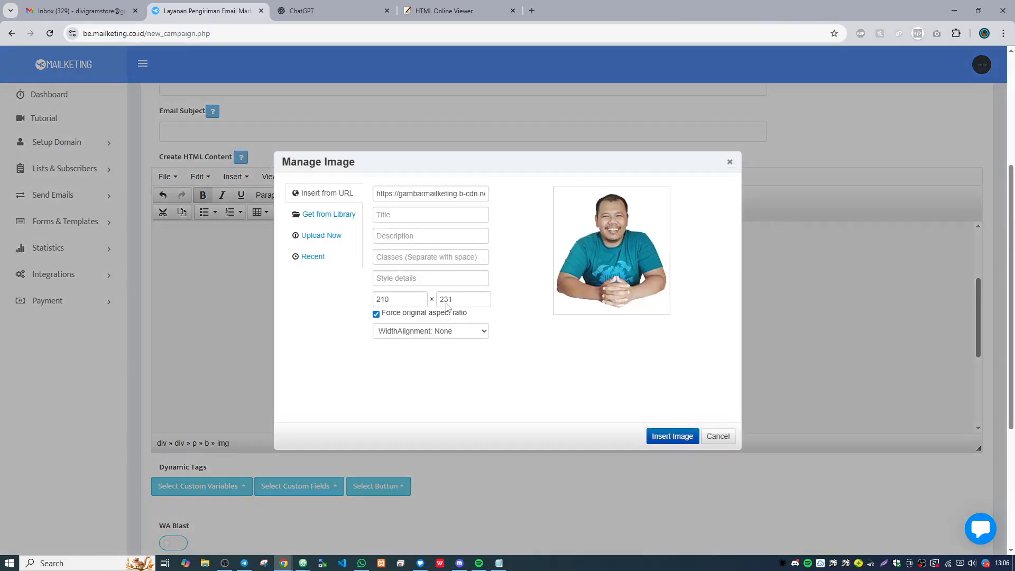
double_click(408, 299)
text(199)
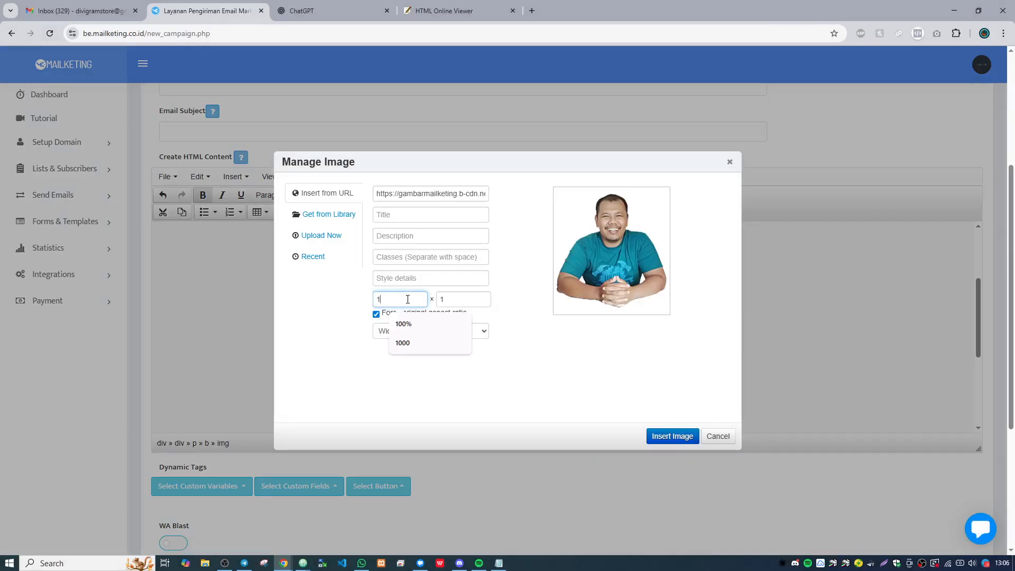
key(BackSpace)
text(00%)
click(391, 301)
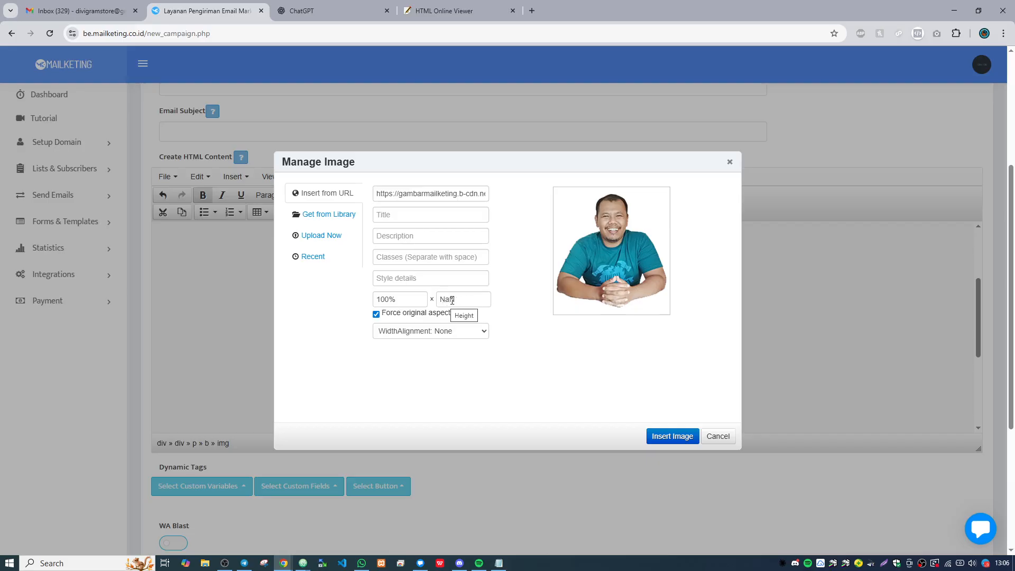
click(670, 436)
scroll(658, 421, up, 1)
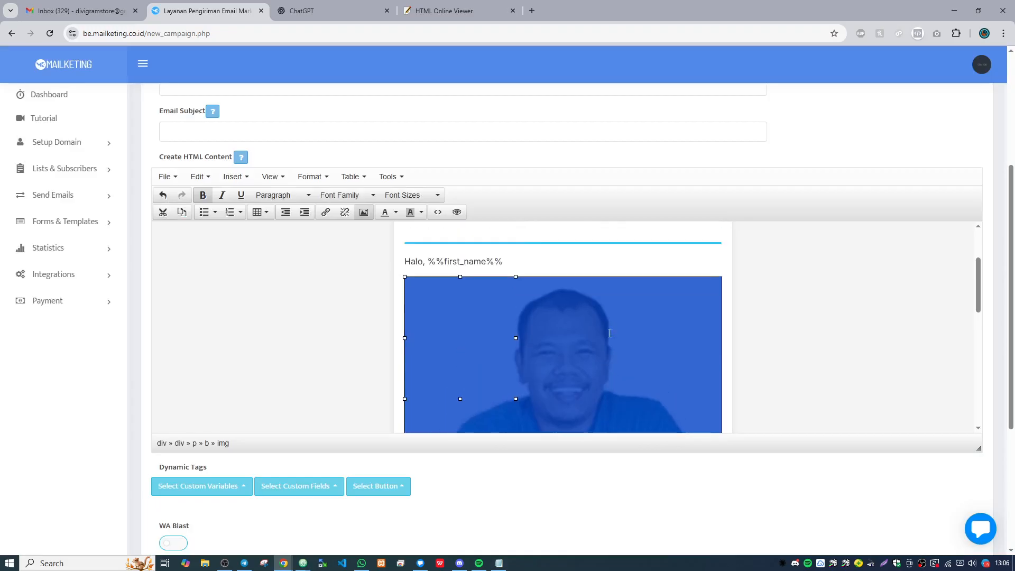
scroll(557, 330, down, 2)
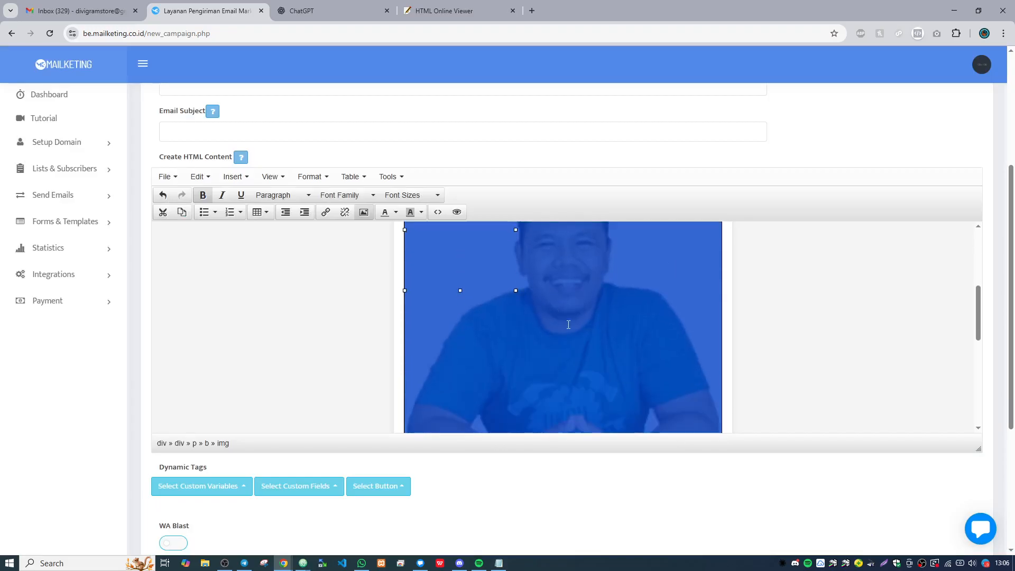
- Set the width of the man's photo to 50% in its image settings
click(363, 212)
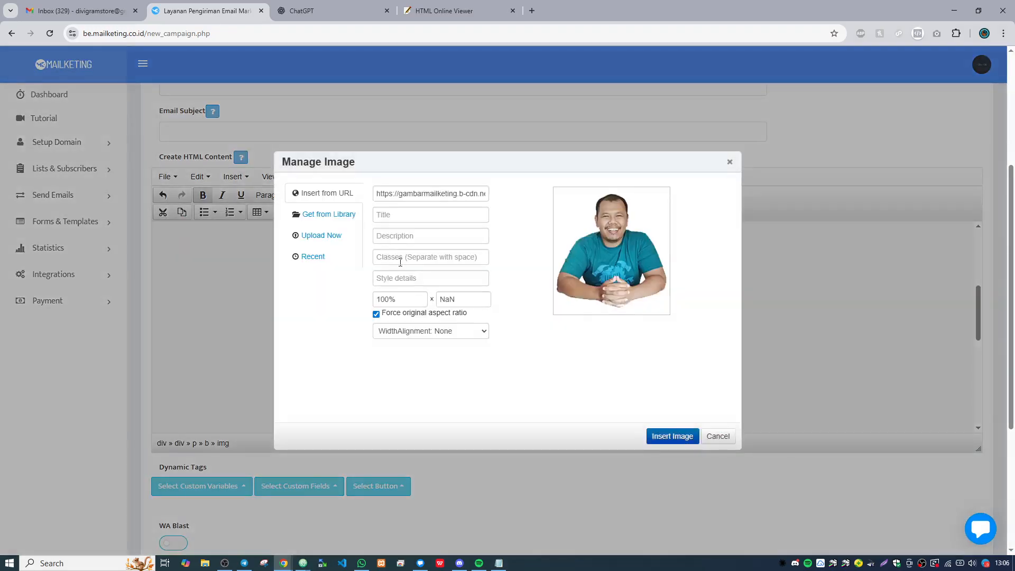
drag(384, 300, 376, 300)
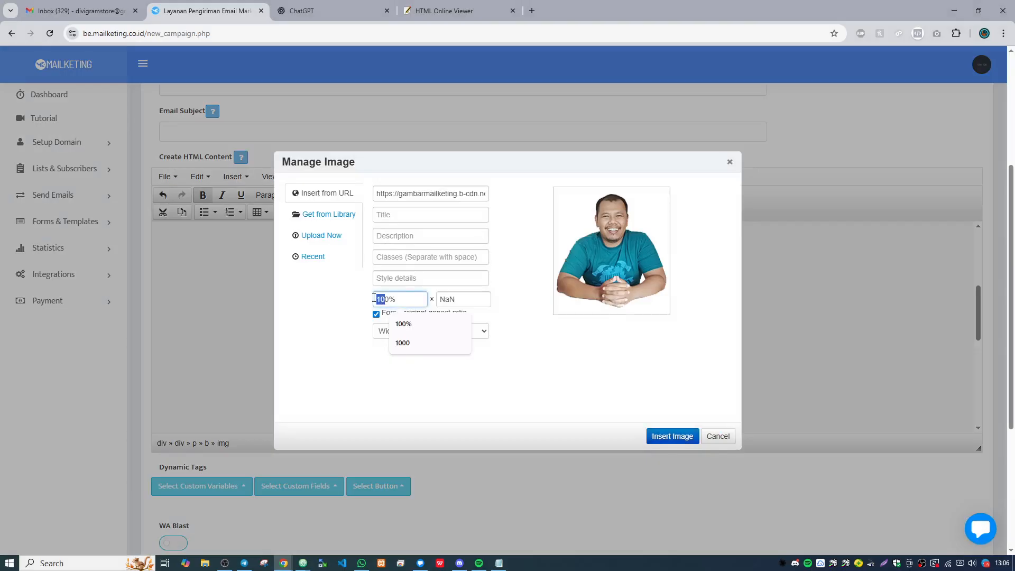
text(5)
click(672, 435)
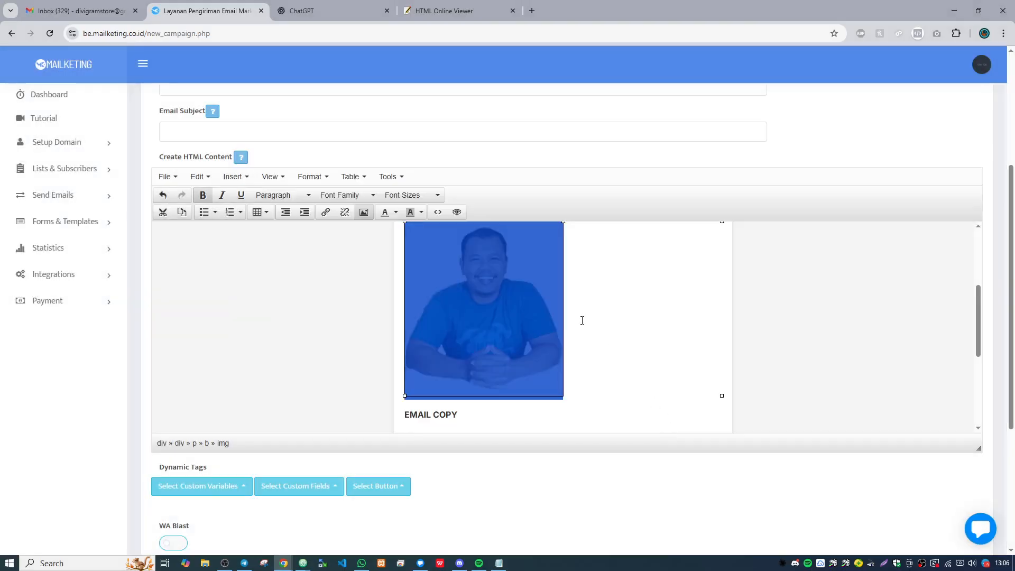
scroll(582, 319, up, 1)
click(594, 301)
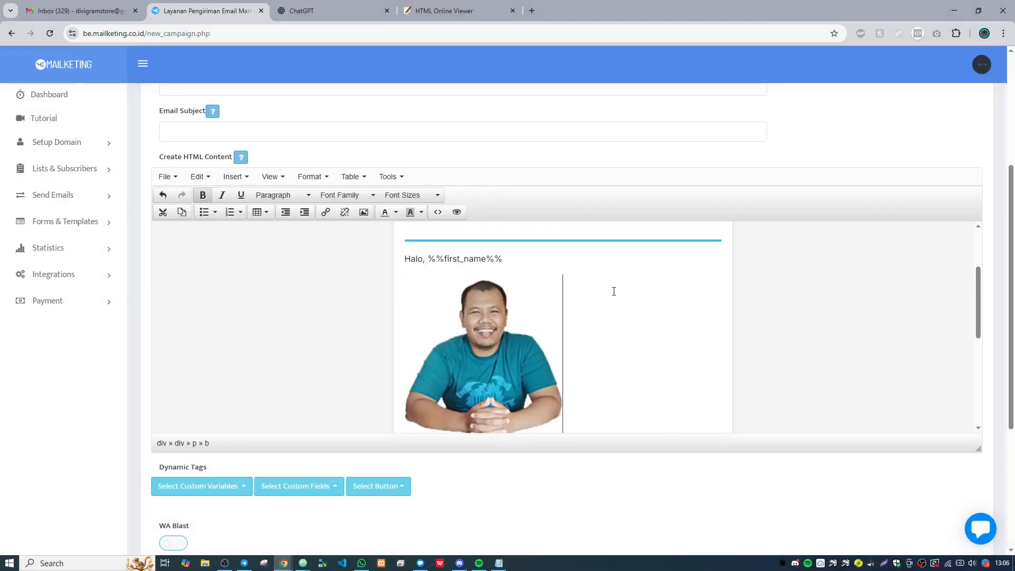
- Align the man's photo to the center of the email body
drag(552, 325, 476, 317)
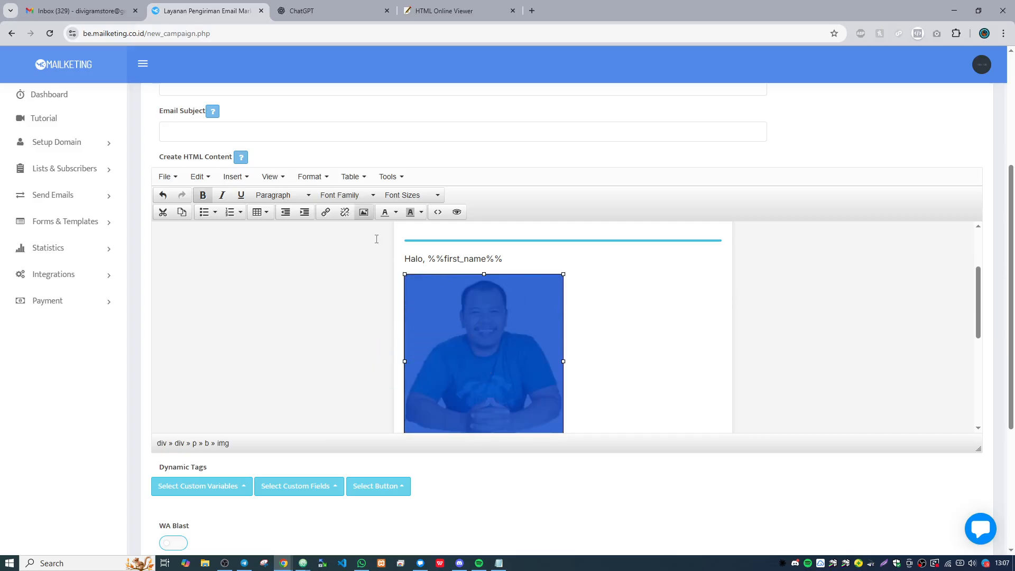
click(320, 178)
mouse_move(348, 299)
mouse_move(415, 345)
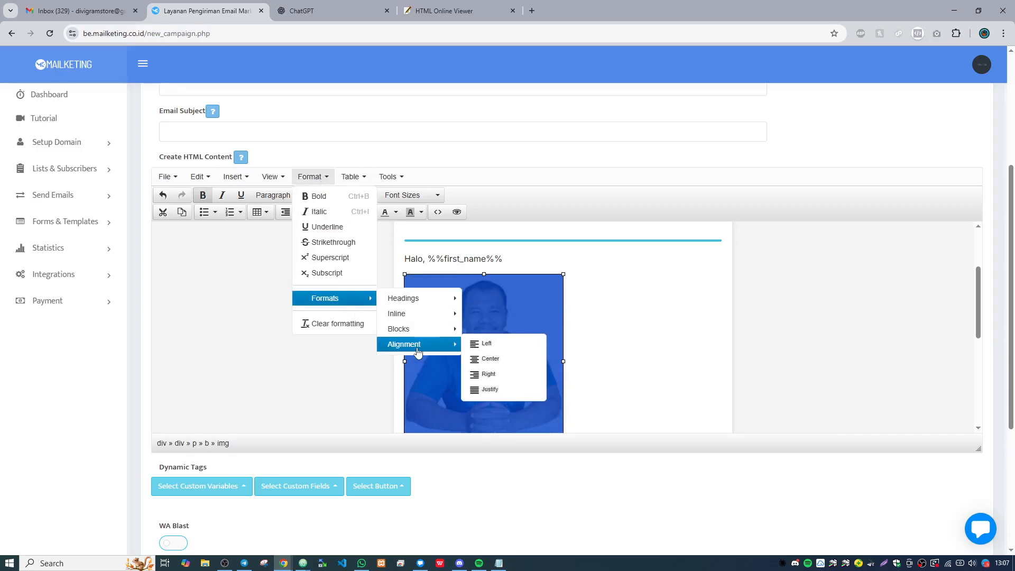
click(506, 361)
click(667, 324)
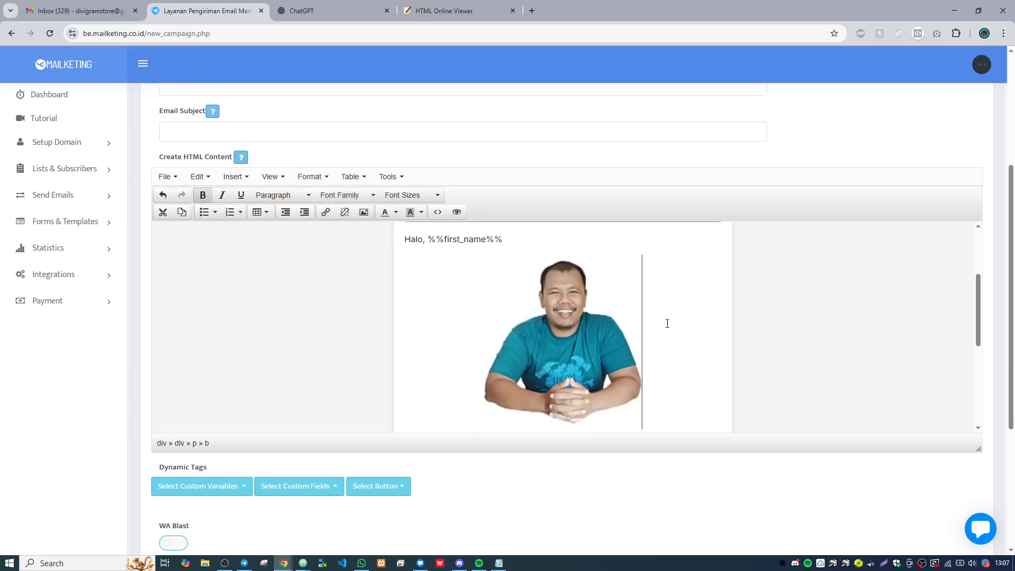
- Check the photo's placement between the greeting and footer, and view its link settings without adding a link
scroll(667, 324, up, 2)
scroll(667, 323, down, 10)
scroll(667, 323, up, 10)
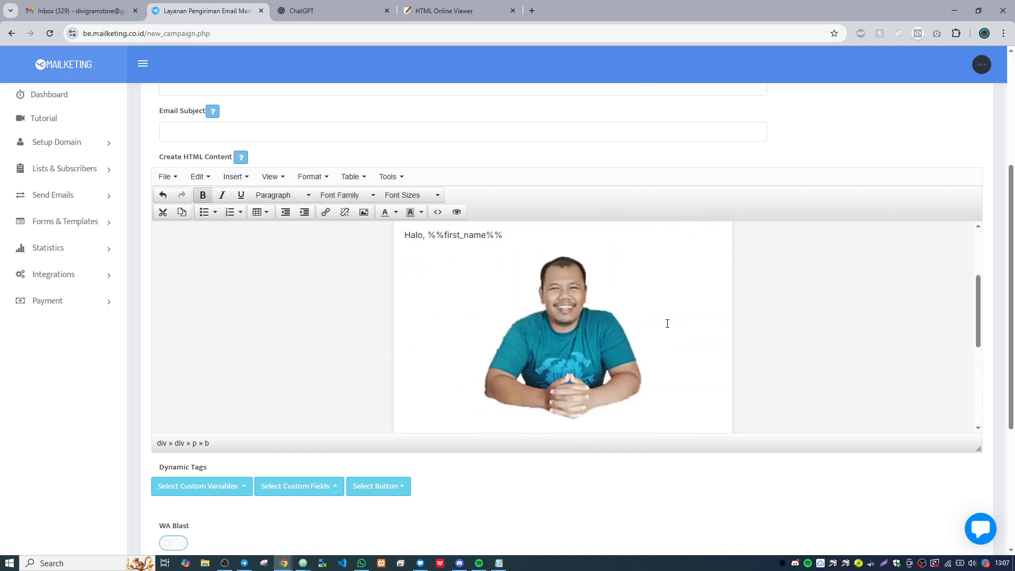
scroll(667, 323, down, 8)
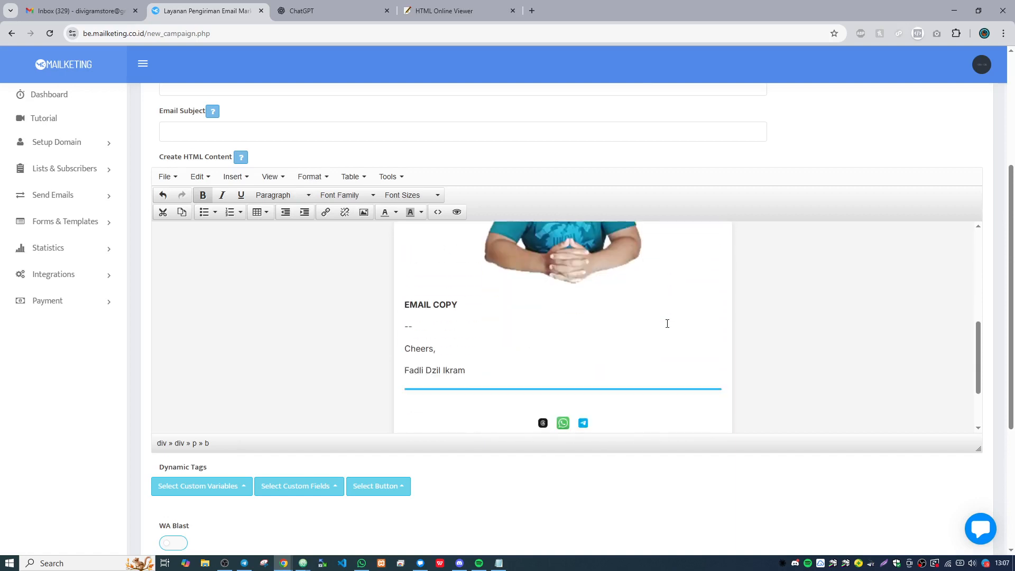
scroll(667, 324, up, 6)
scroll(667, 324, down, 8)
scroll(660, 333, up, 8)
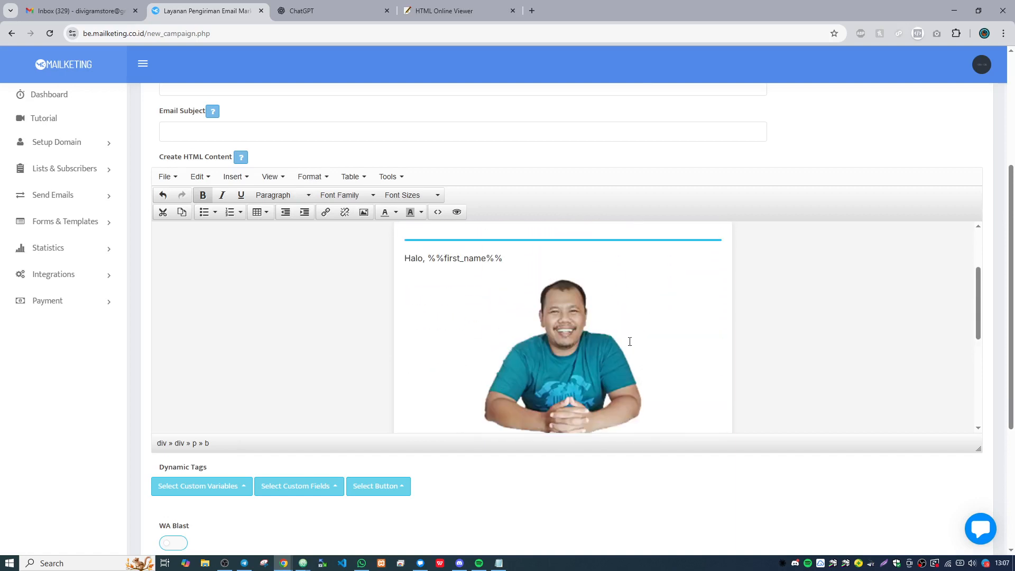
drag(658, 338, 546, 337)
click(547, 337)
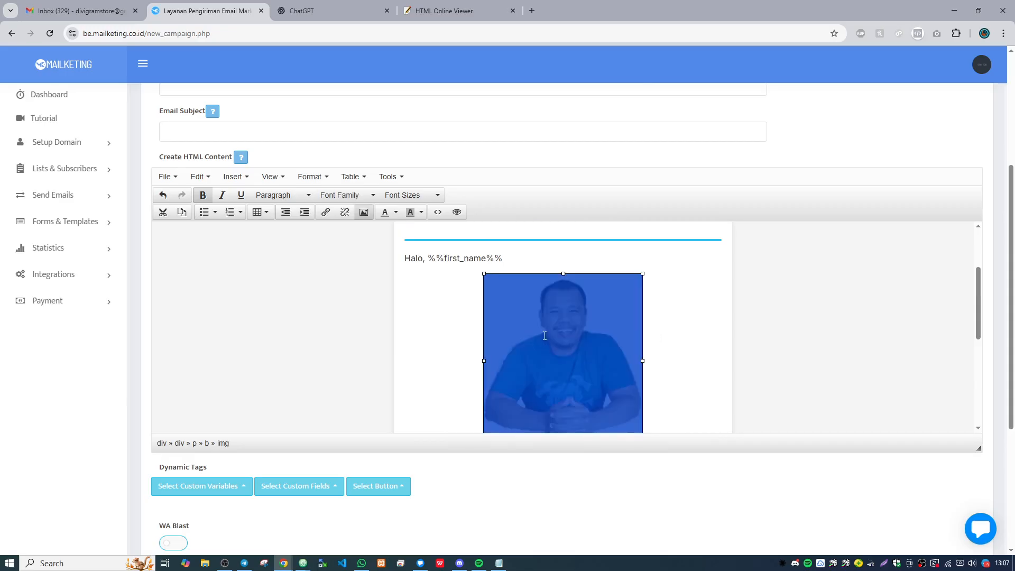
click(325, 217)
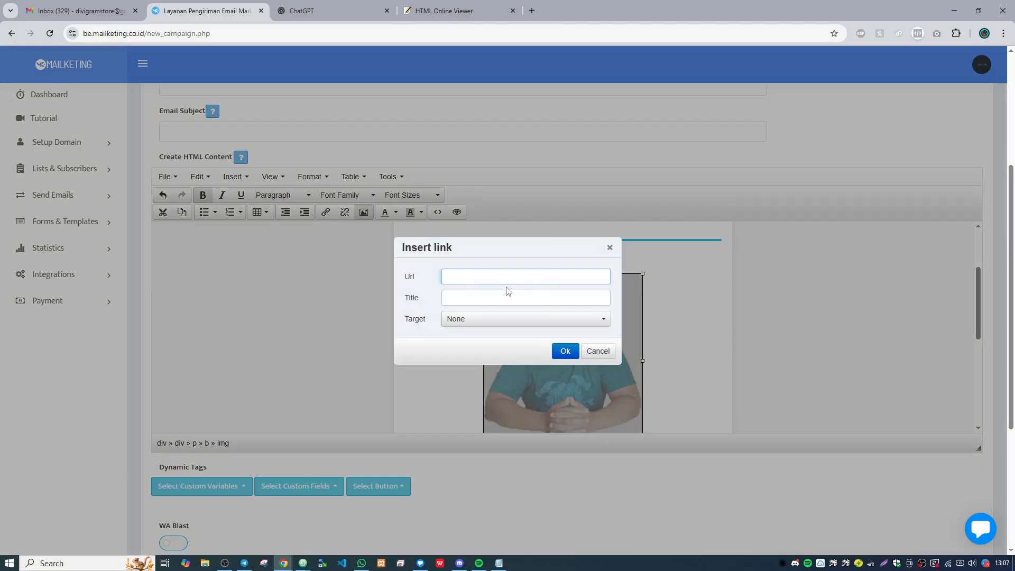
click(598, 351)
scroll(398, 265, down, 2)
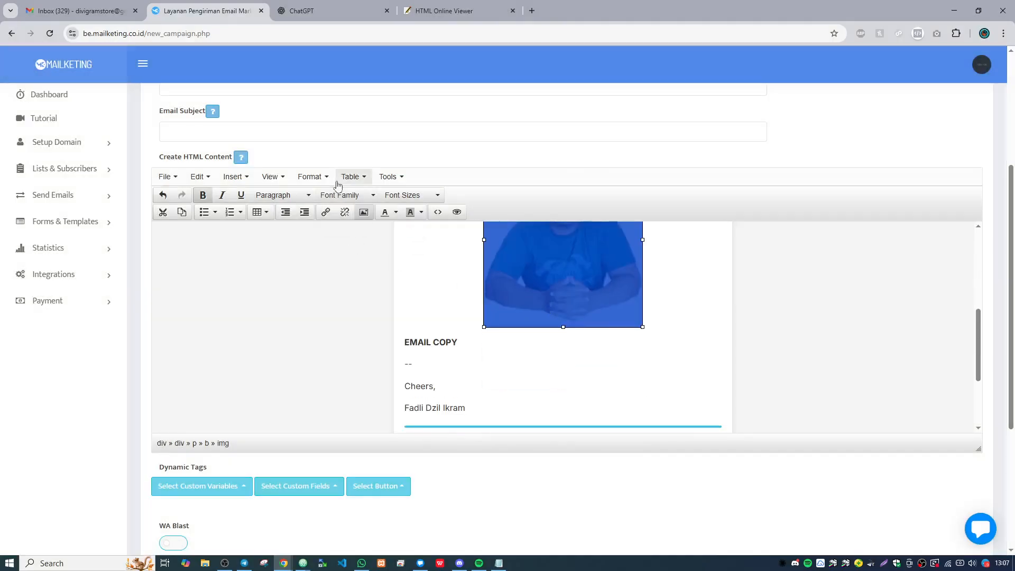
click(311, 177)
mouse_move(341, 298)
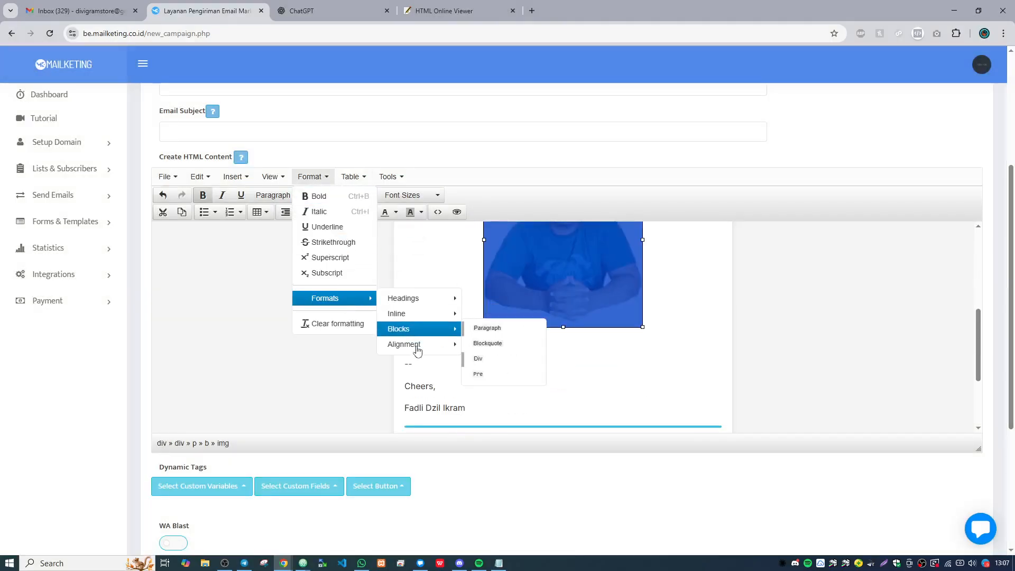
click(676, 370)
scroll(645, 374, up, 2)
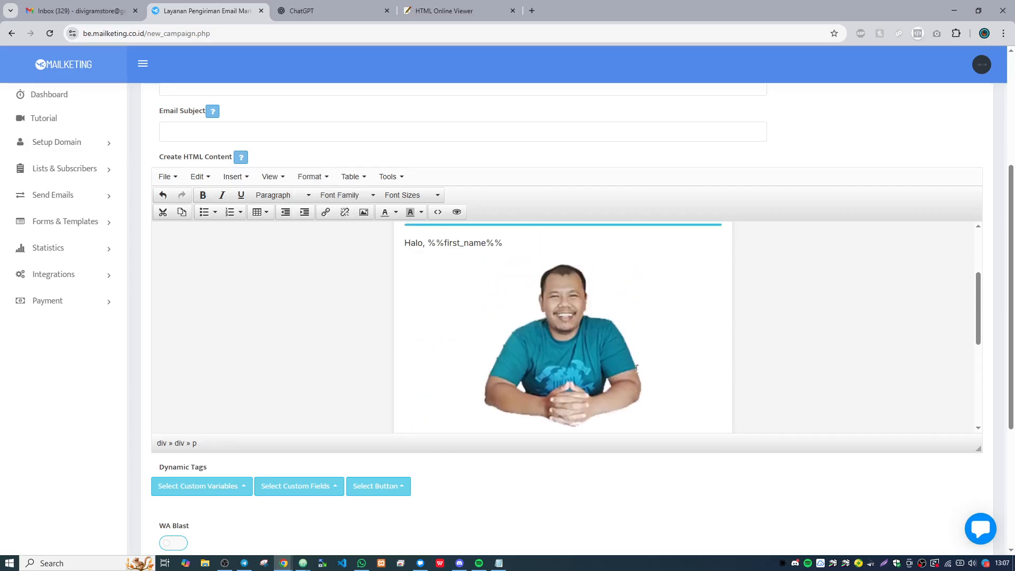
scroll(636, 369, up, 2)
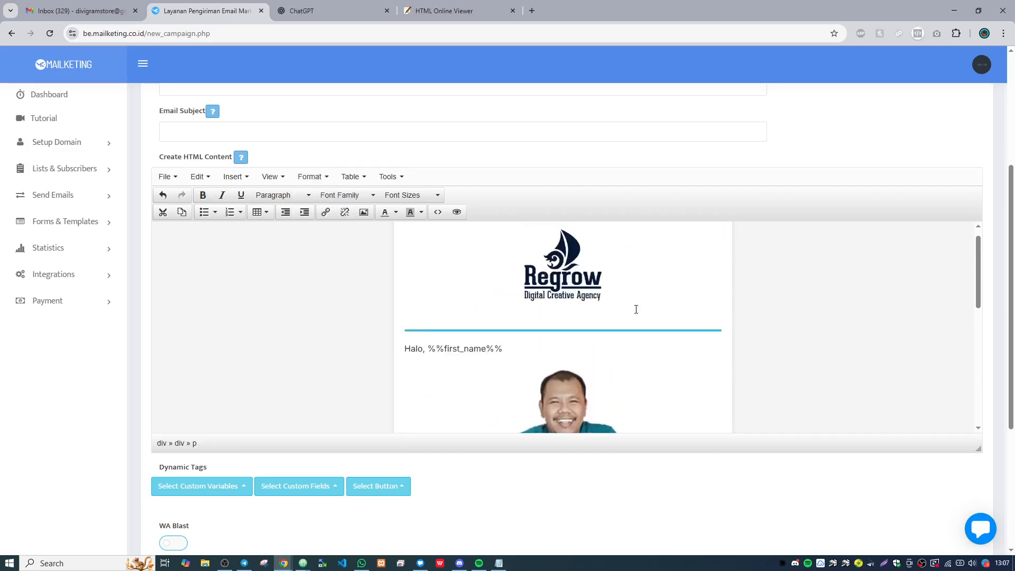
scroll(636, 310, down, 4)
scroll(634, 306, up, 2)
- Delete the man's photo from the email body and remove the empty line between the greeting and EMAIL COPY
click(656, 321)
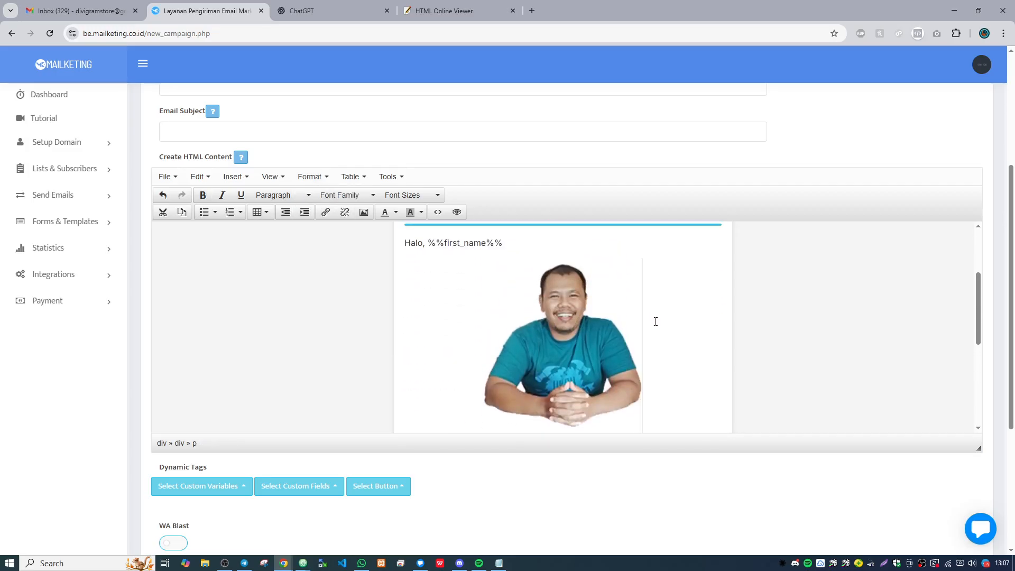
click(529, 321)
key(Delete)
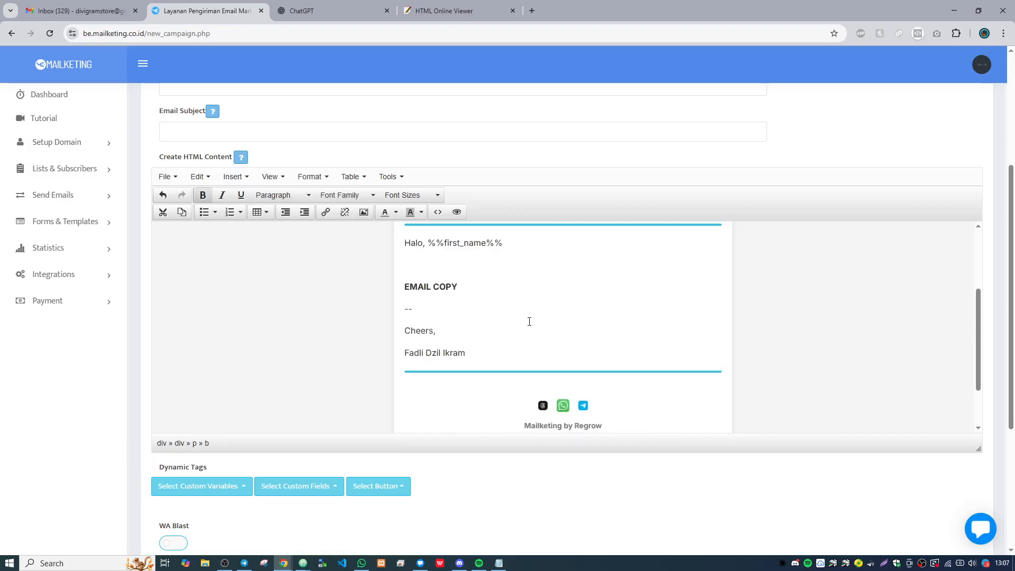
key(BackSpace)
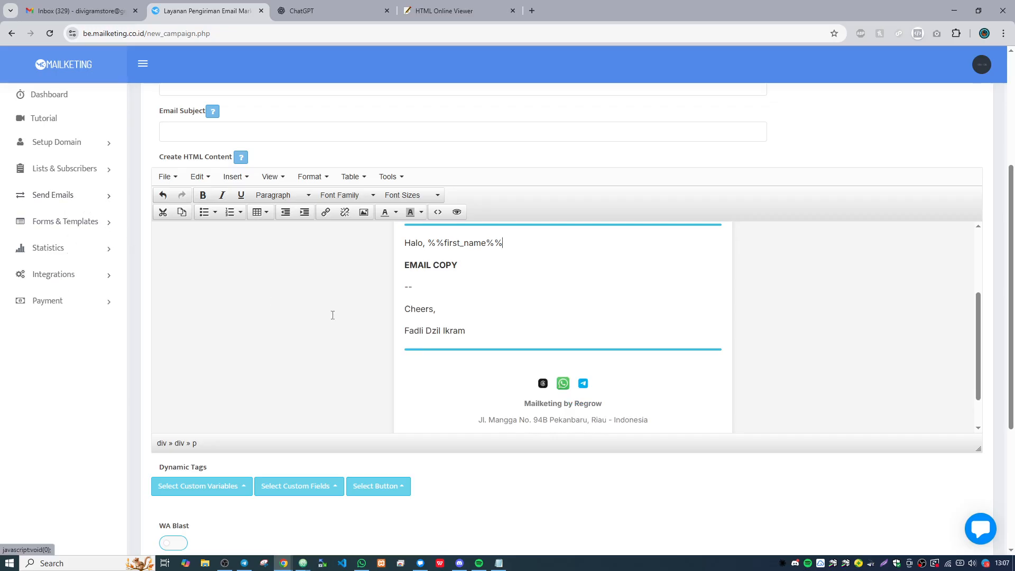
- Examine the template's HTML source code from the style rules down to the footer markup, and close it without changes
scroll(451, 331, up, 1)
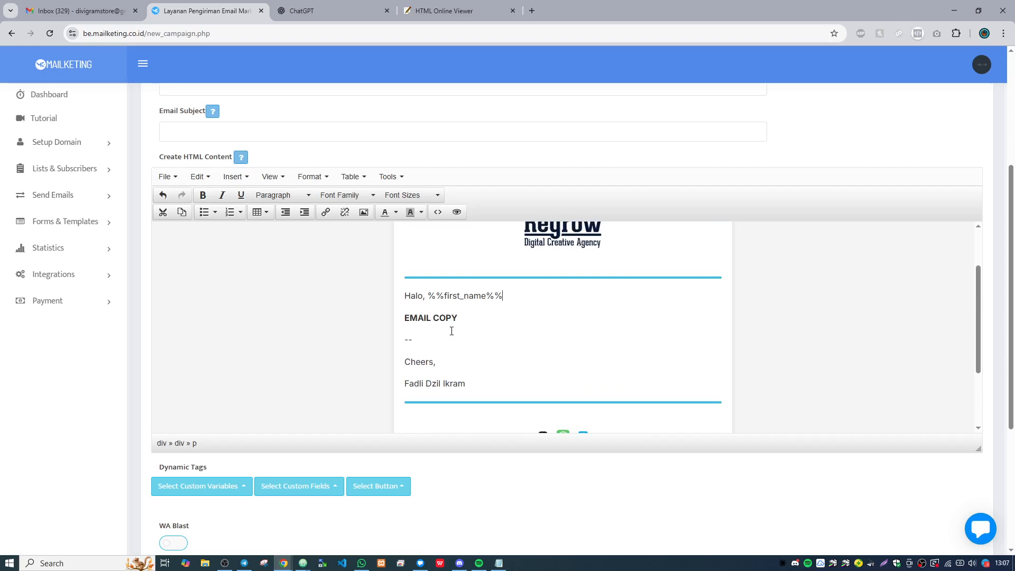
click(438, 213)
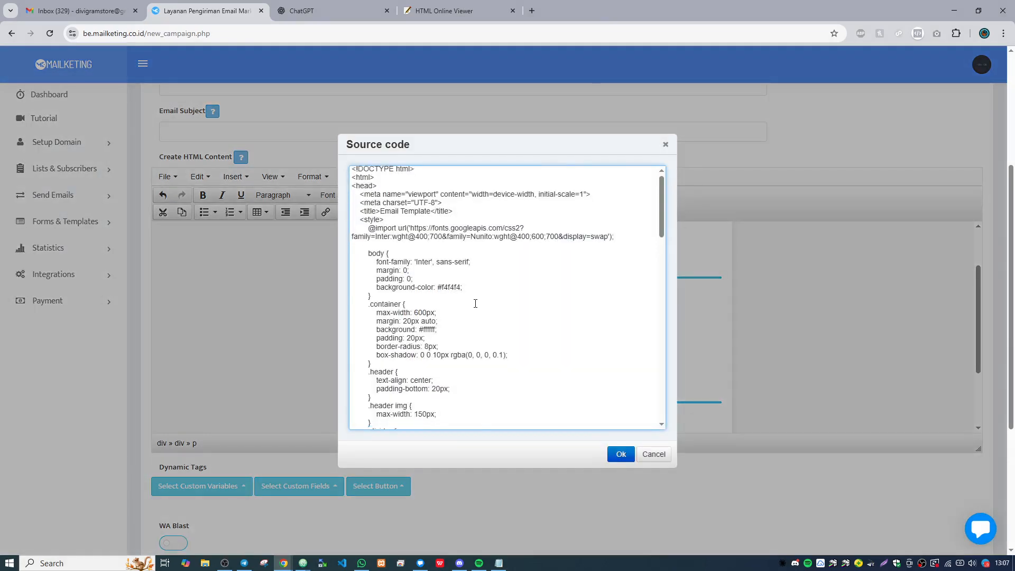
scroll(471, 299, down, 15)
scroll(514, 320, up, 5)
scroll(513, 321, up, 10)
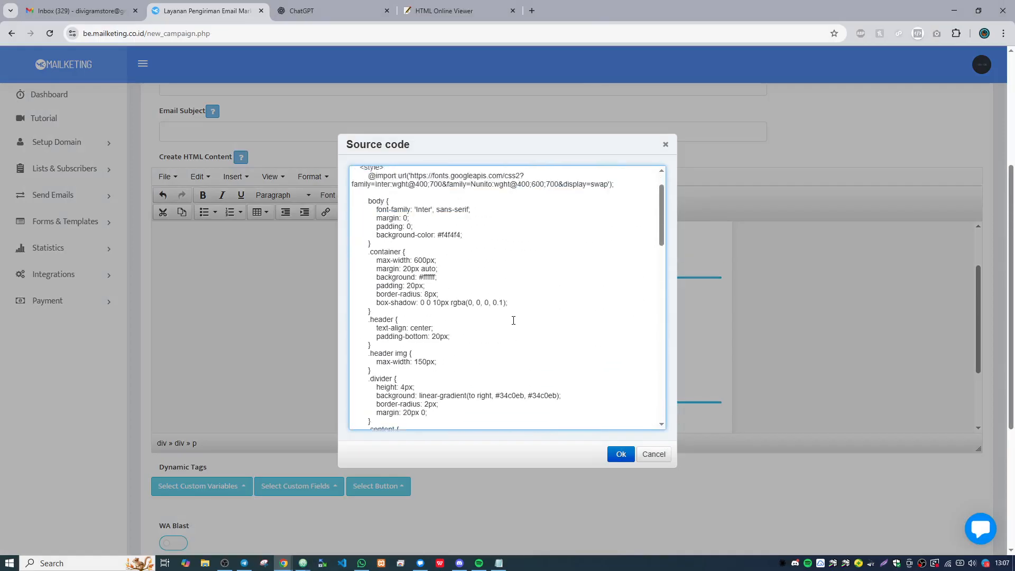
scroll(561, 267, down, 18)
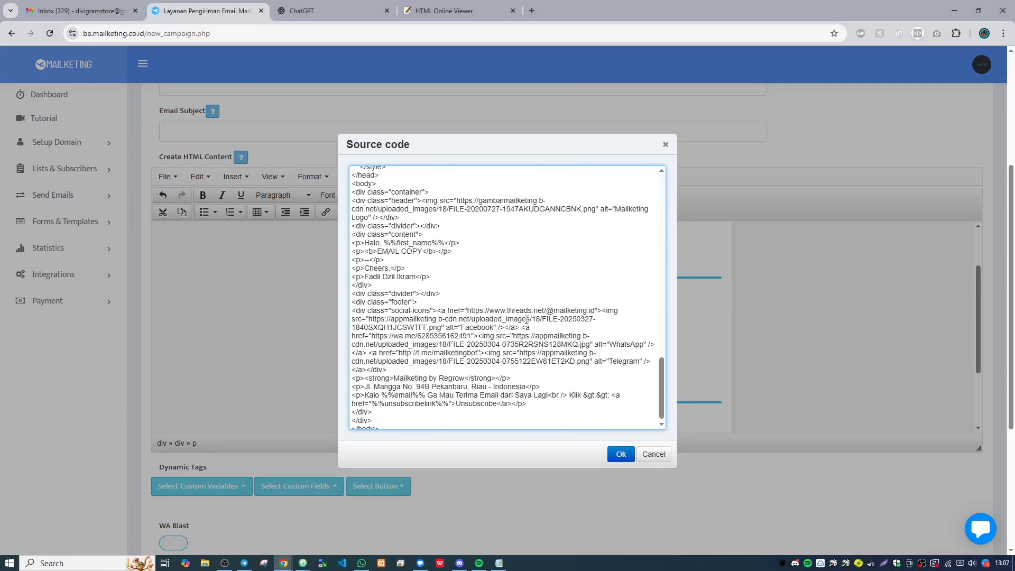
scroll(582, 296, up, 5)
scroll(784, 295, up, 5)
scroll(558, 265, up, 10)
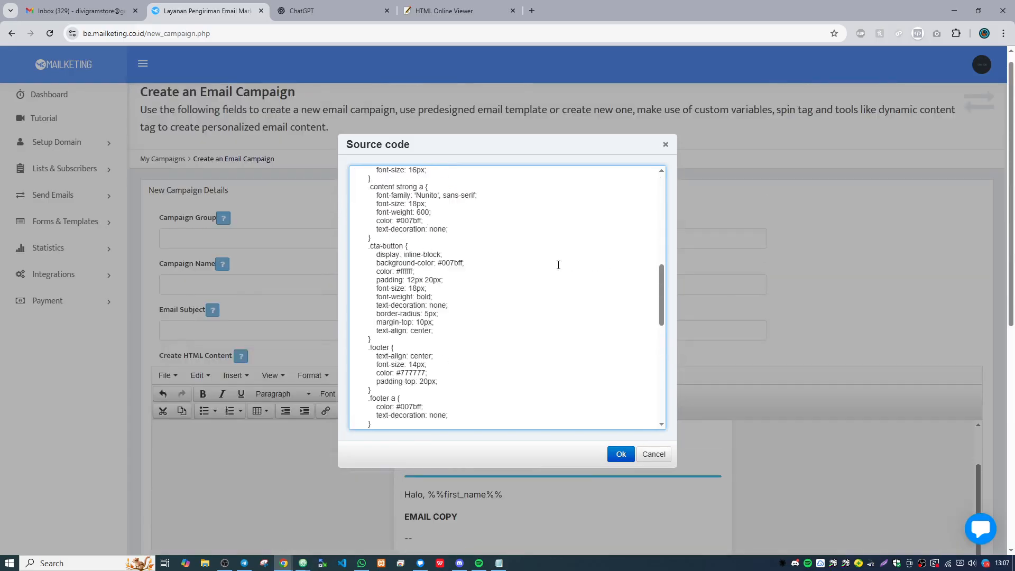
scroll(558, 265, down, 1)
scroll(559, 264, down, 18)
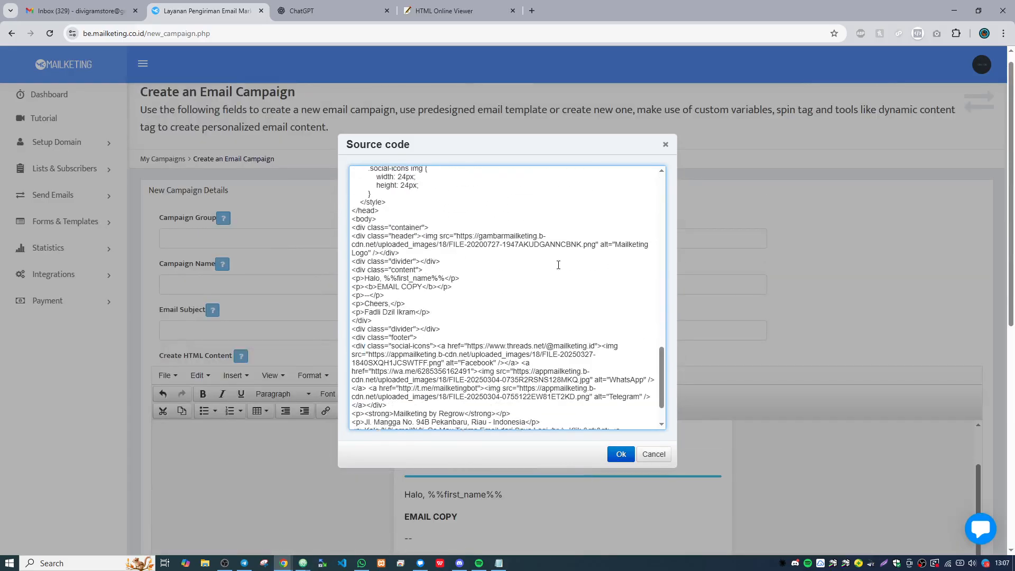
scroll(565, 267, up, 18)
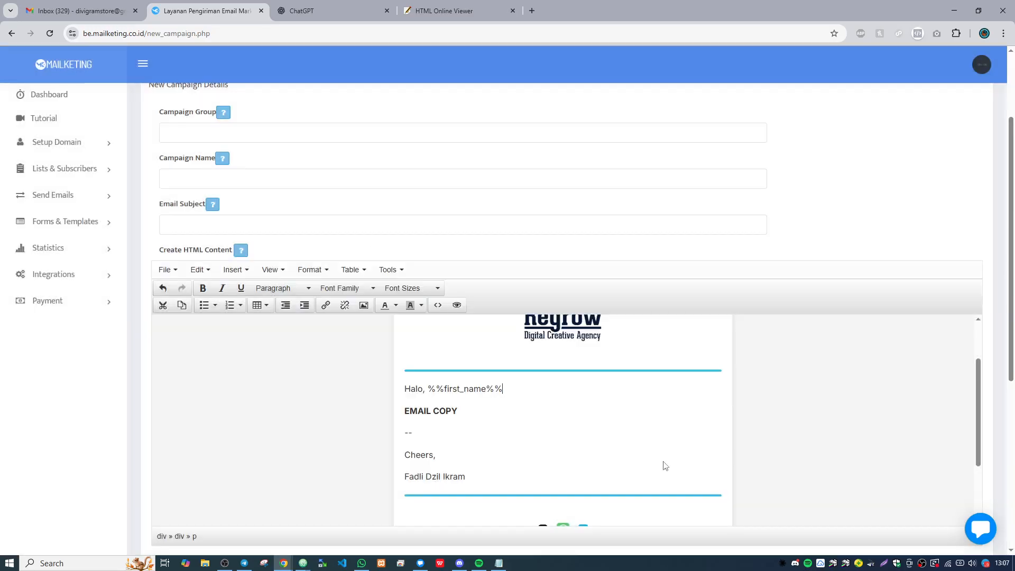
click(662, 458)
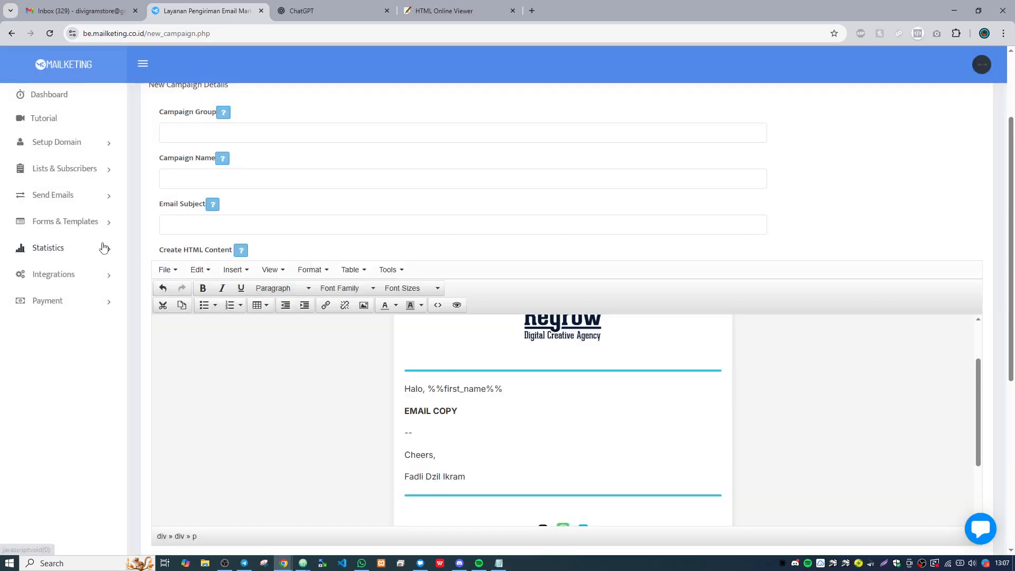
- Start a new email template from the list of all email templates and look over its fields and default content
click(69, 197)
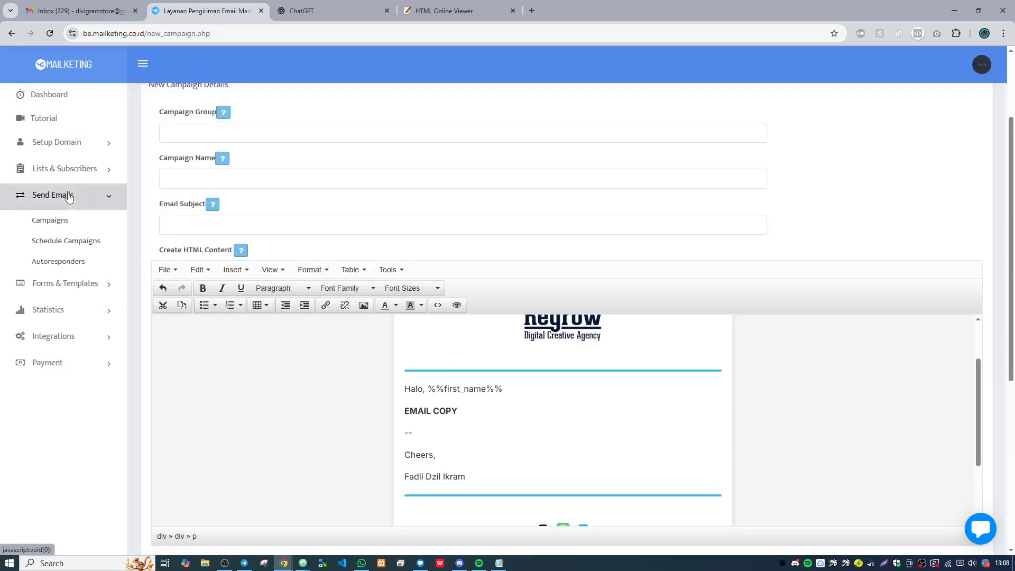
click(88, 288)
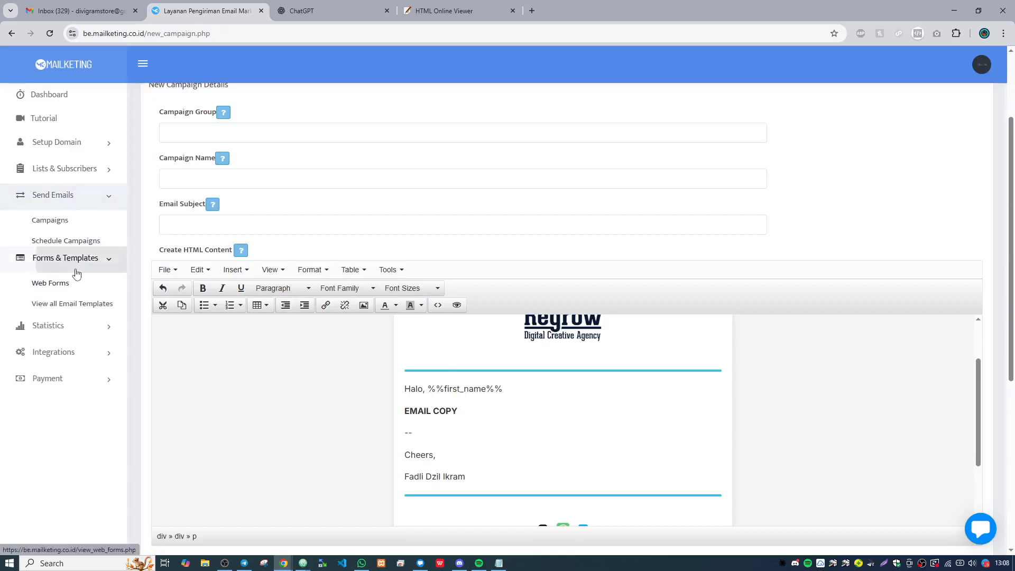
click(82, 267)
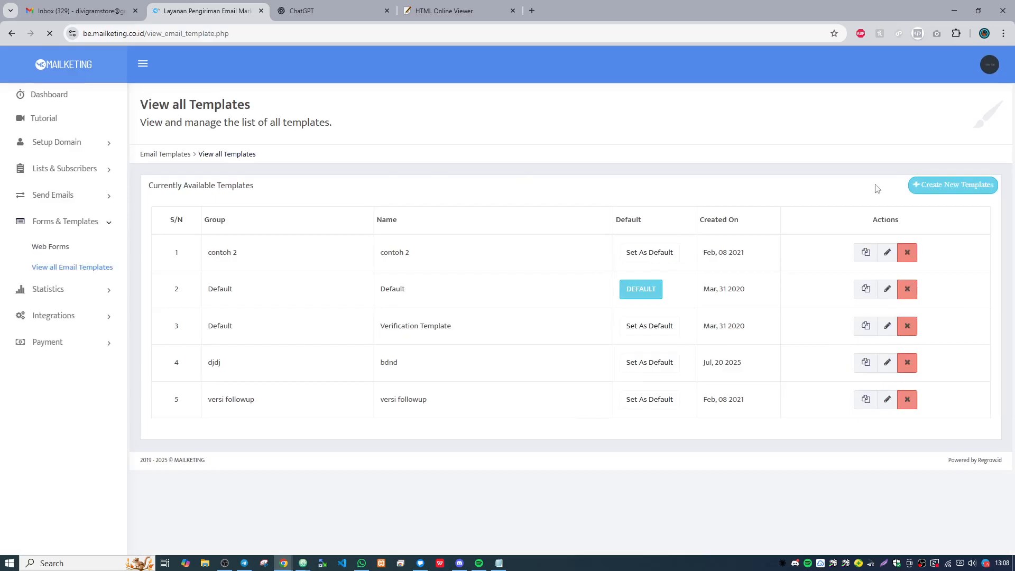
click(939, 189)
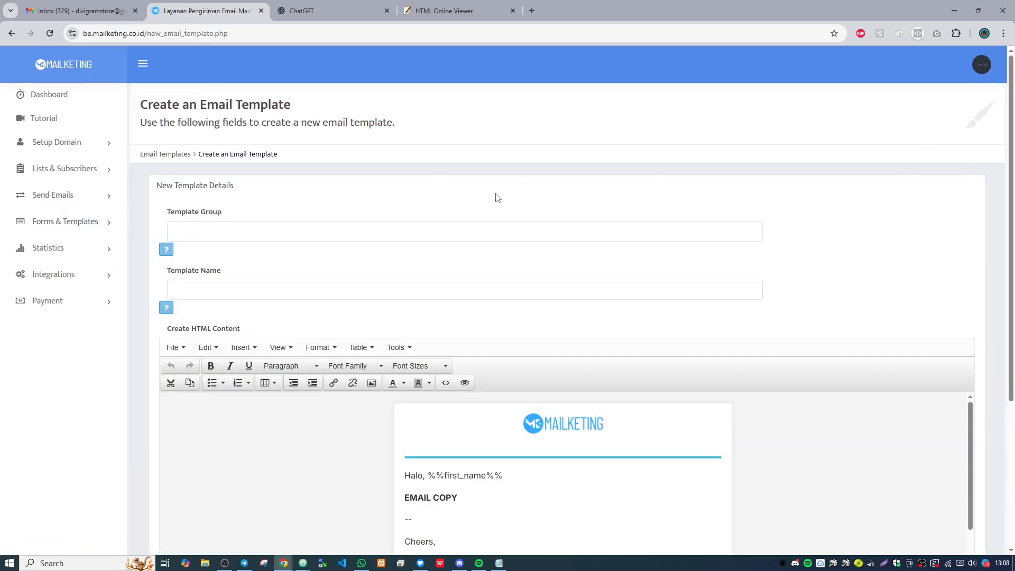
scroll(523, 209, down, 2)
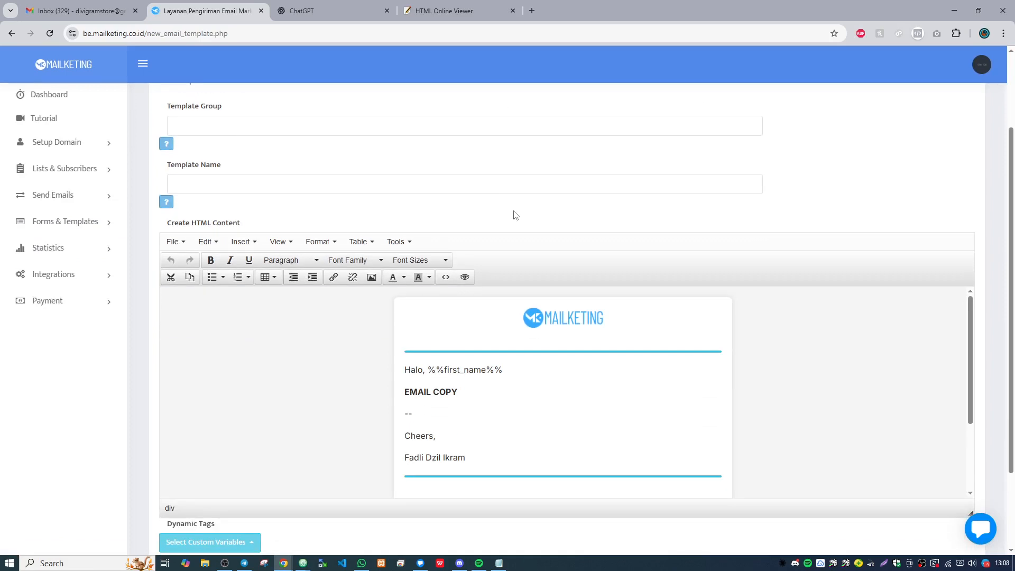
scroll(499, 242, down, 2)
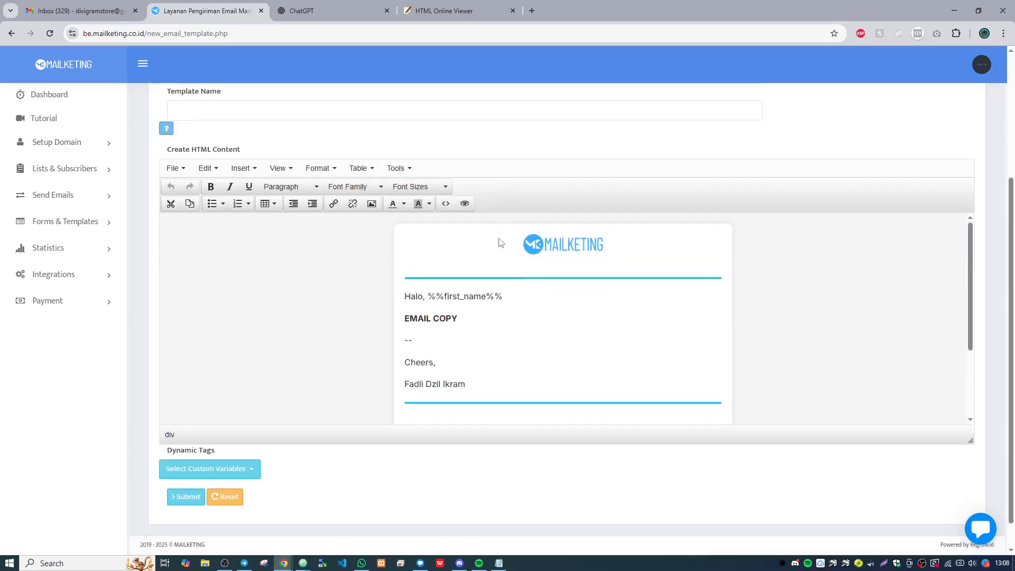
scroll(501, 242, up, 3)
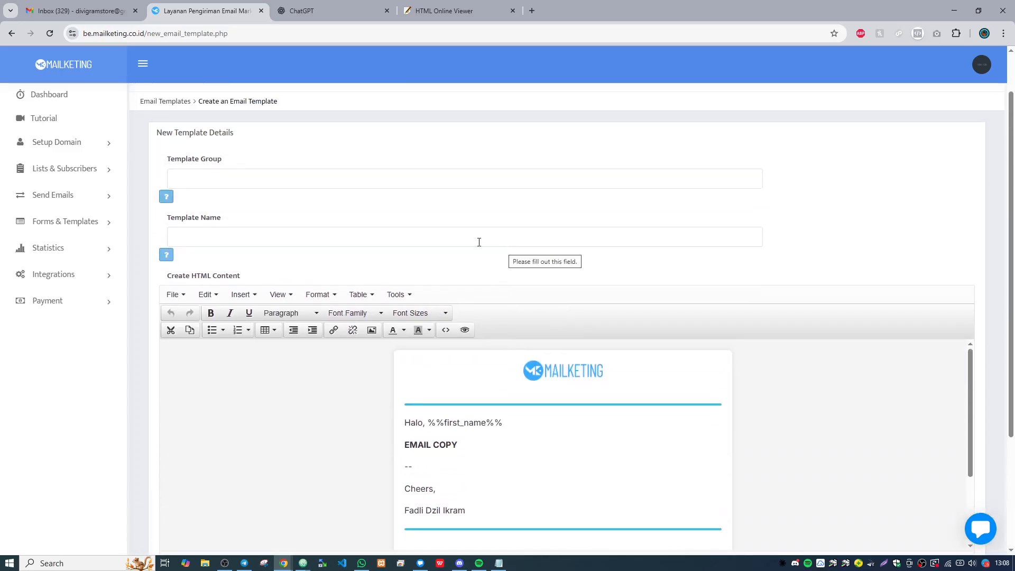
scroll(479, 242, down, 2)
scroll(271, 183, up, 1)
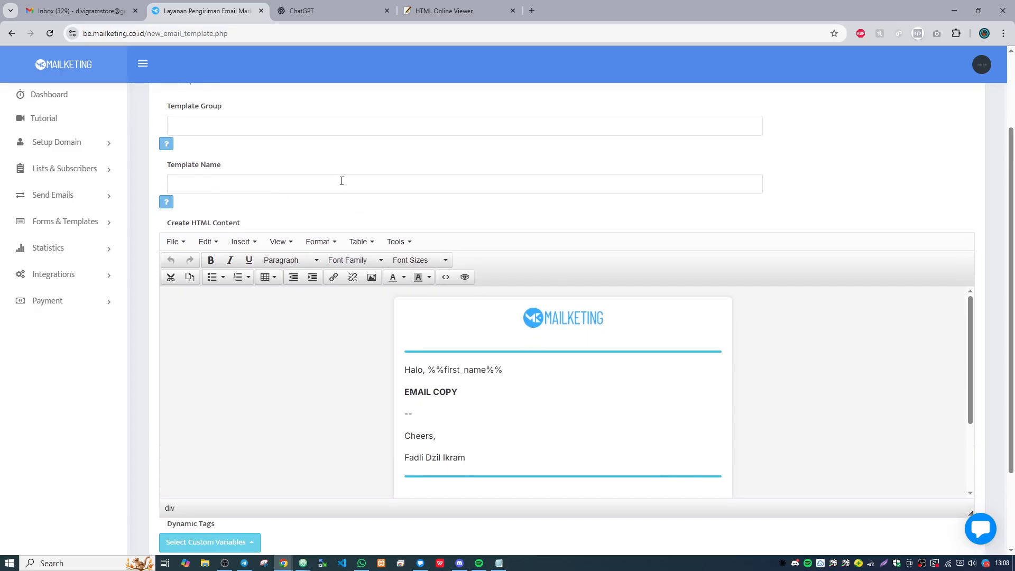
- Copy the default email template's entire HTML source code and close the code window without changes
click(343, 9)
click(472, 5)
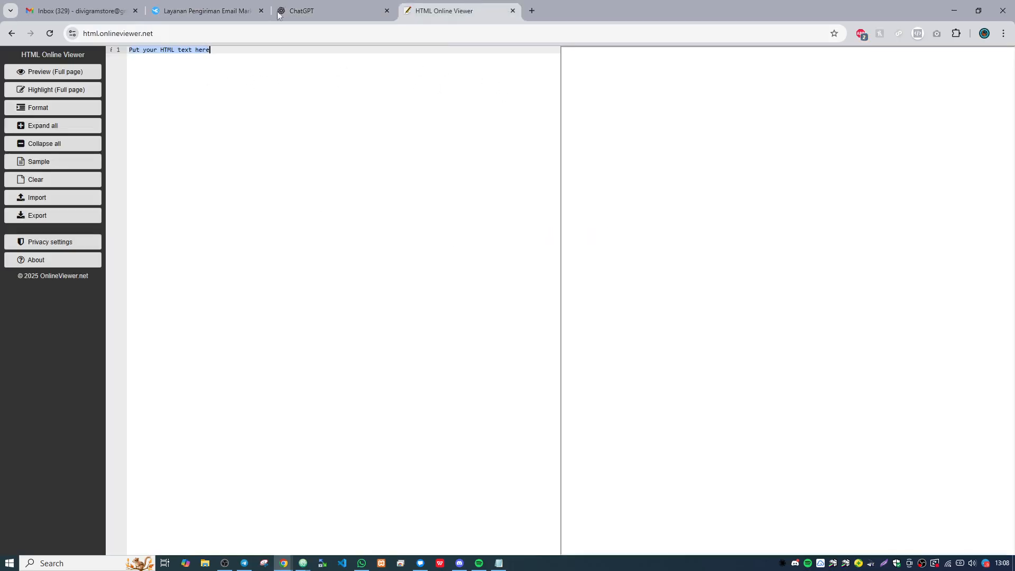
click(212, 11)
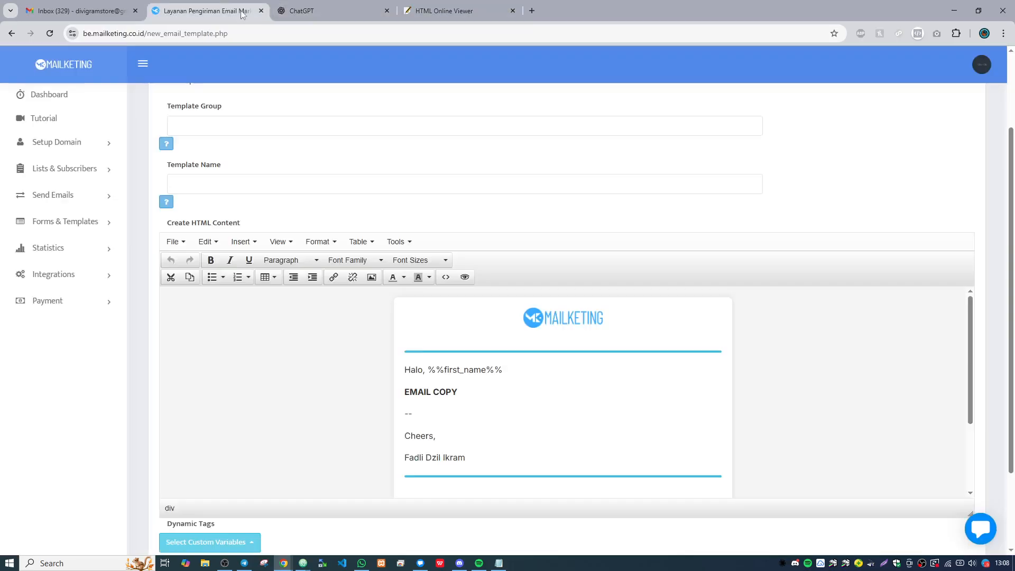
click(446, 277)
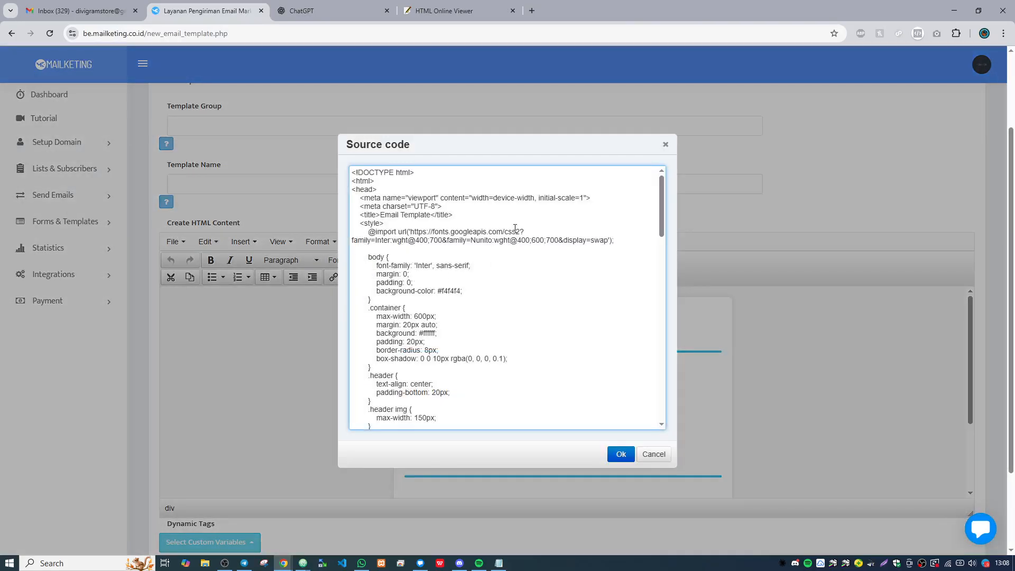
key(ctrl+a)
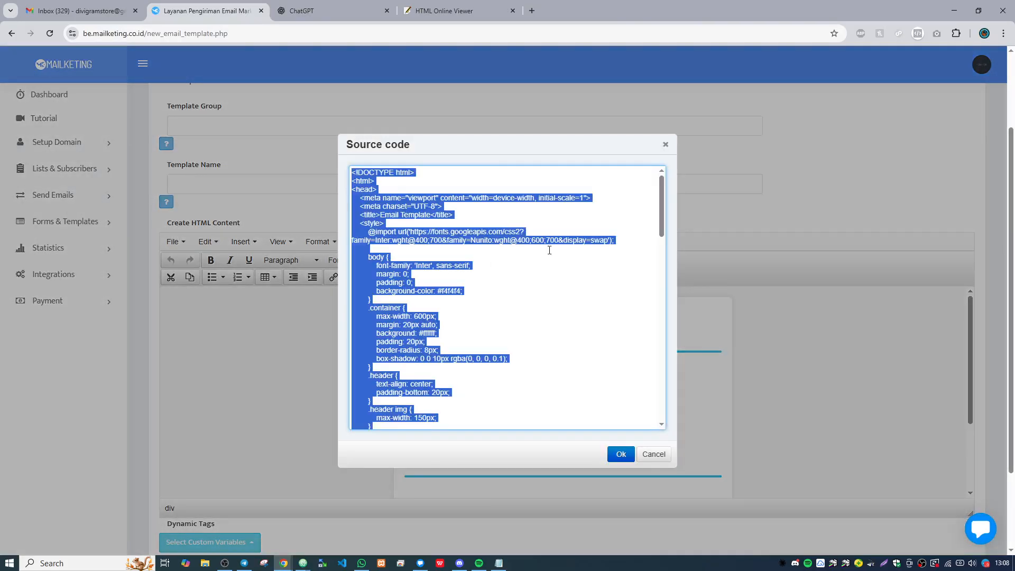
click(662, 457)
- Switch to ChatGPT and write the prompt "buatkan saya template html email yang bagus, terlihat profesional dan clean, dengan warna dominan merah"
click(348, 10)
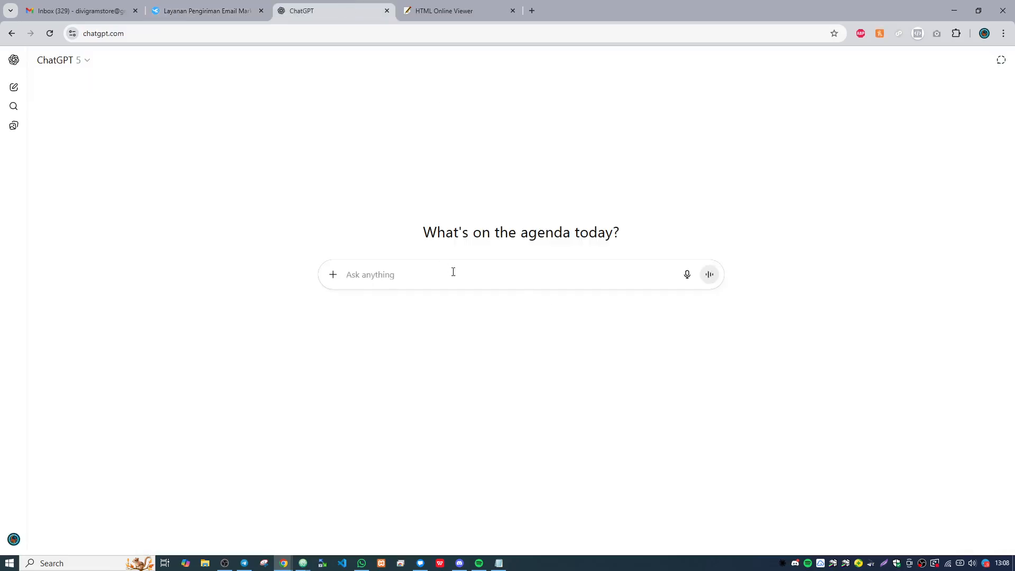
text(buatkan saya ht)
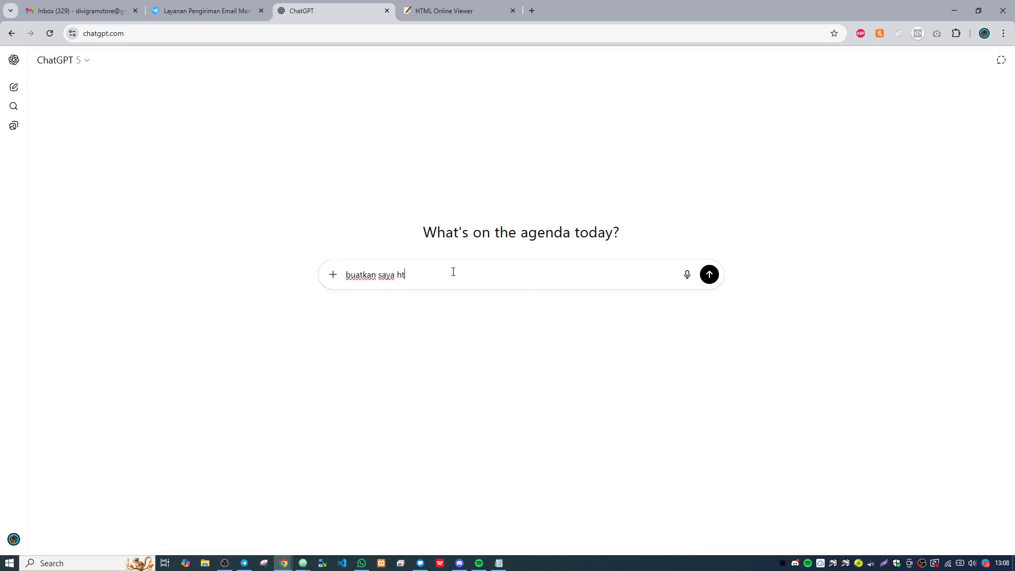
text(template html email yang)
text(cantik, berikut)
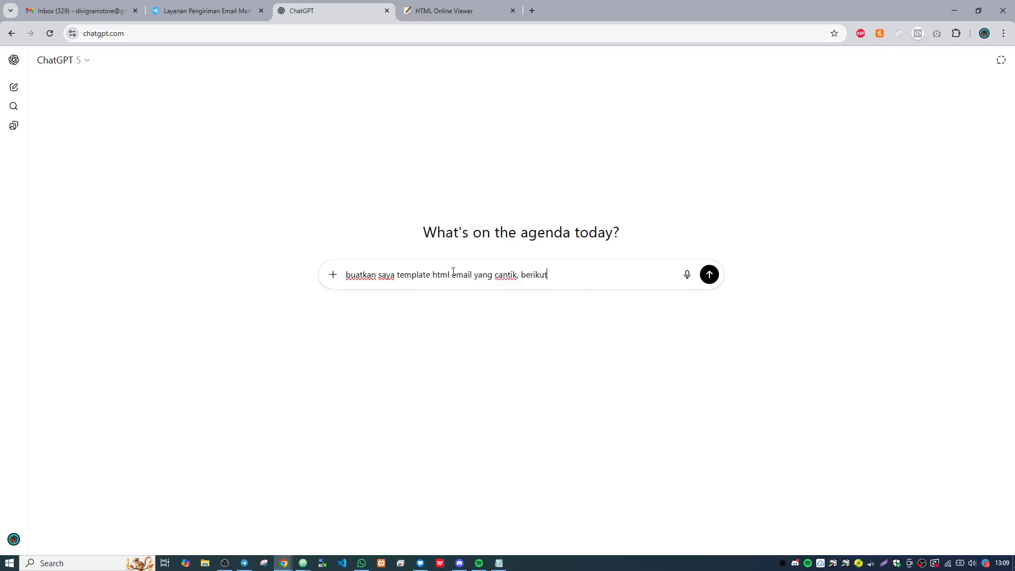
key(BackSpace)
key(BackSpace)
key(BackSpace)
key(BackSpace)
key(BackSpace)
key(BackSpace)
key(BackSpace)
key(BackSpace)
key(BackSpace)
text(bagus, terluha)
text(hat )
text(profesional dan cle)
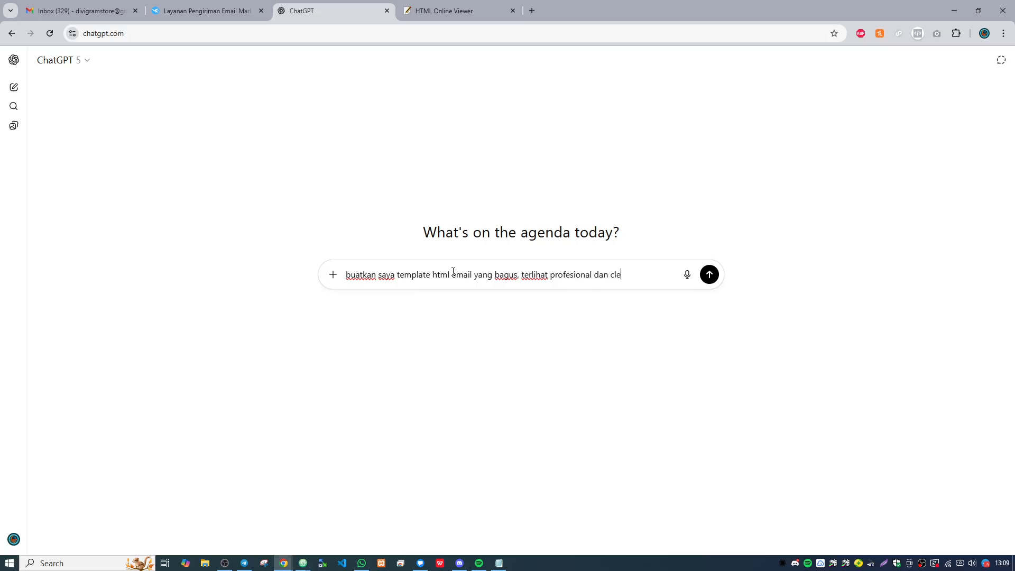
text(an, dengan warna dominan merah. berikut contoh html email)
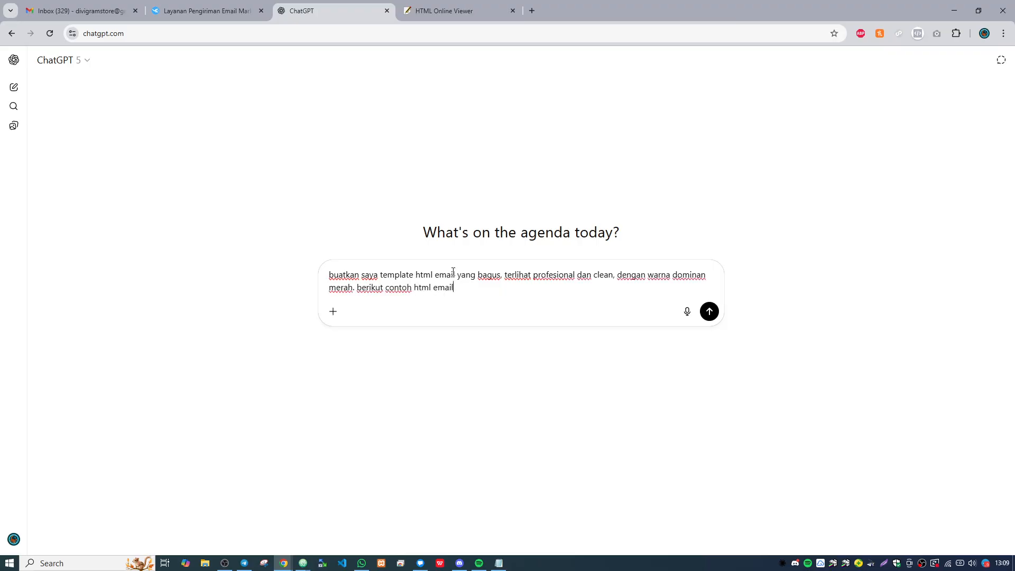
- Extend the prompt with "berikut contoh html email yang bisa dijadikan acuan :" and the copied template HTML, and send it
text(yang bisa dijadikan acuan :)
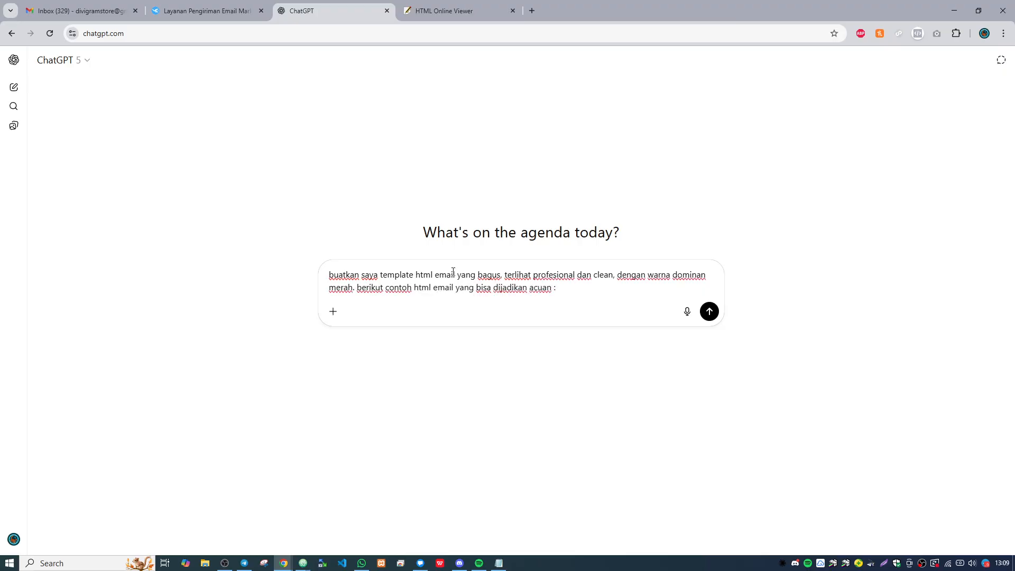
key(ctrl+v)
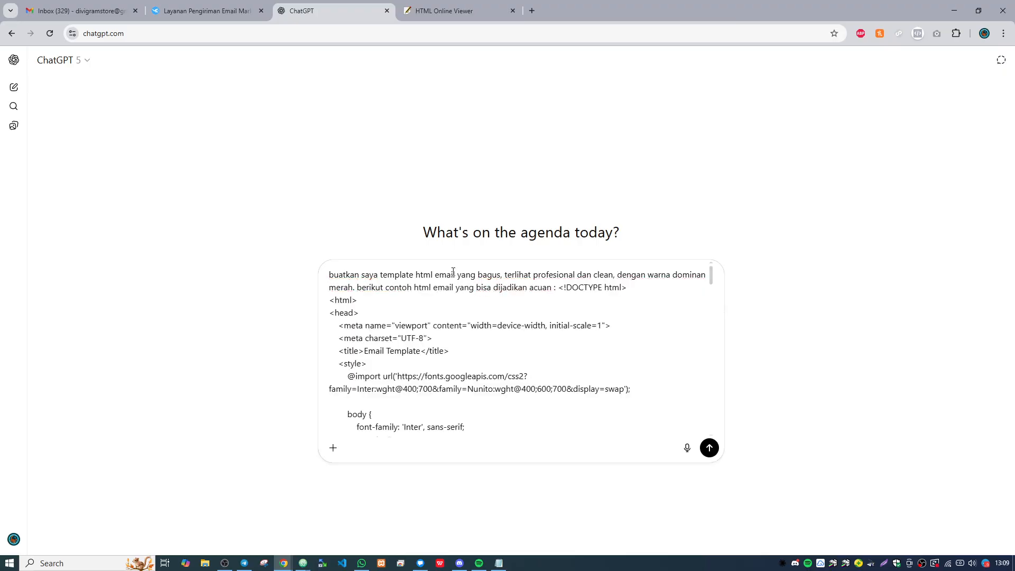
click(207, 9)
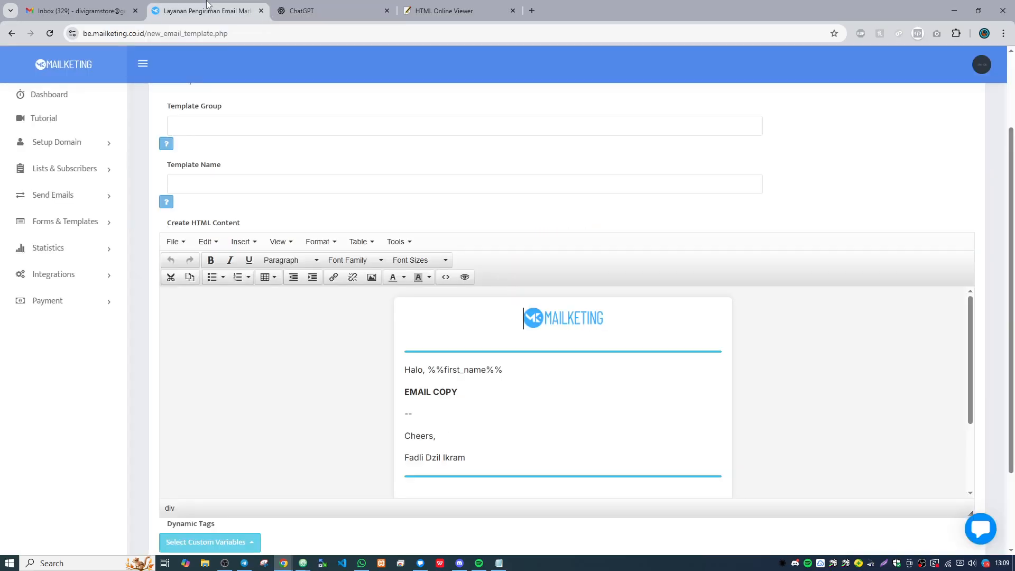
click(353, 5)
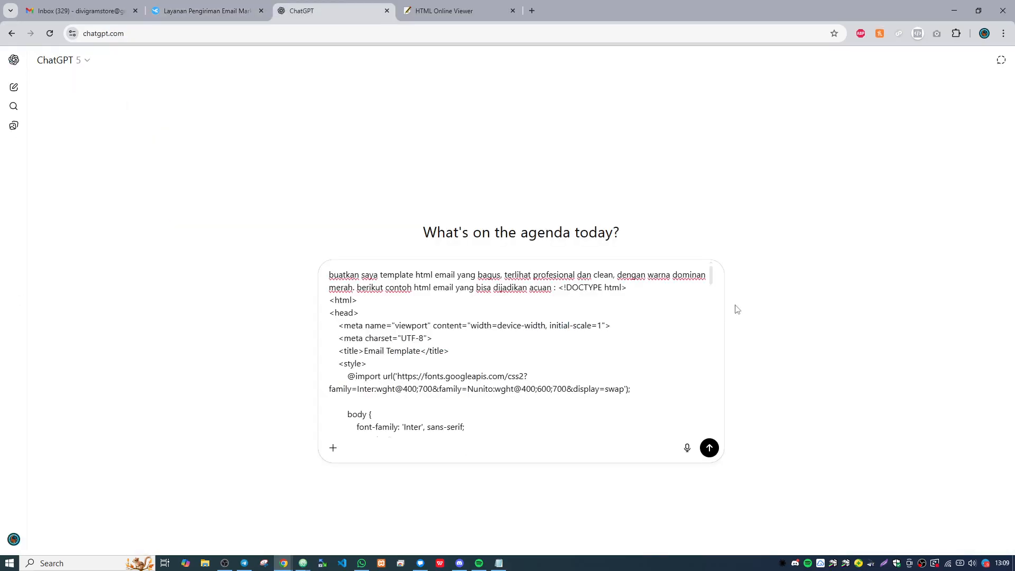
click(709, 449)
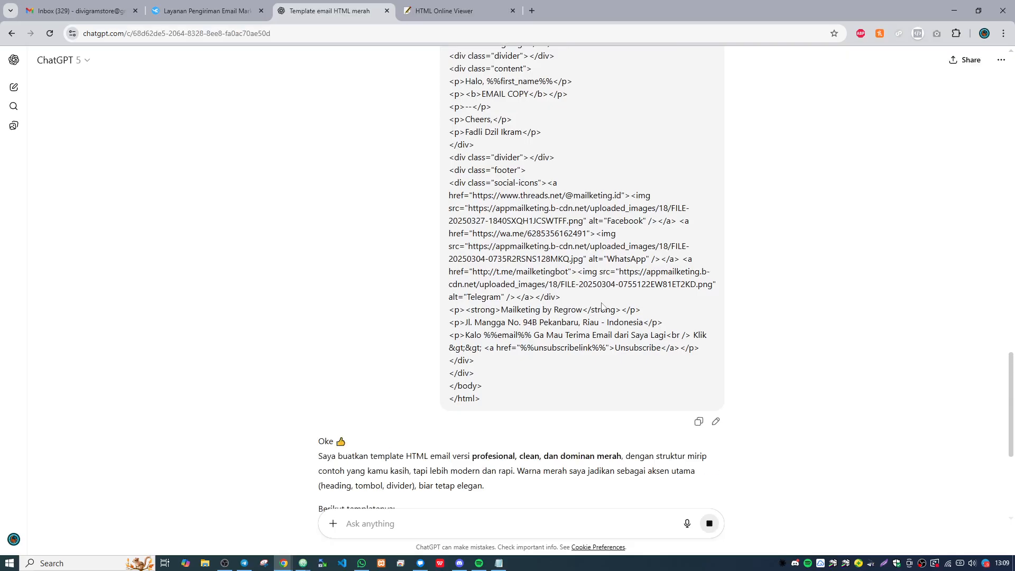
- Review the generated red email template in ChatGPT's answer and copy its full HTML code
scroll(602, 306, down, 10)
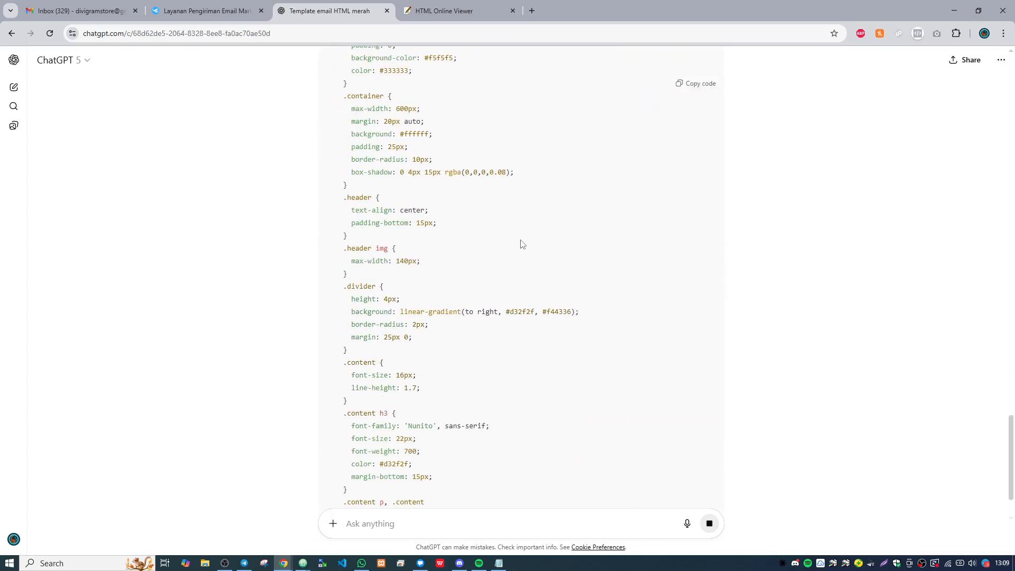
scroll(537, 234, down, 2)
scroll(538, 234, down, 1)
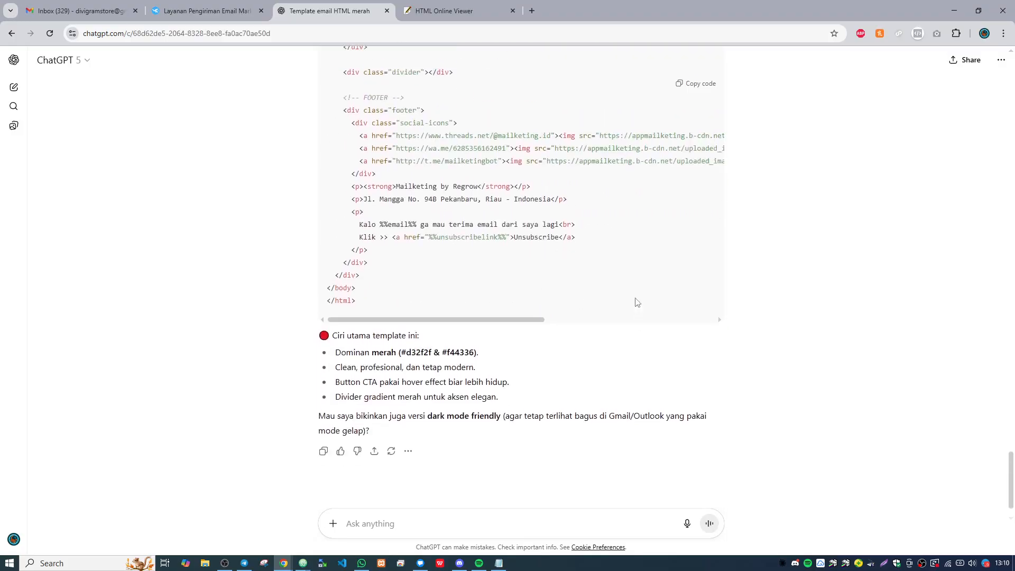
scroll(637, 301, up, 15)
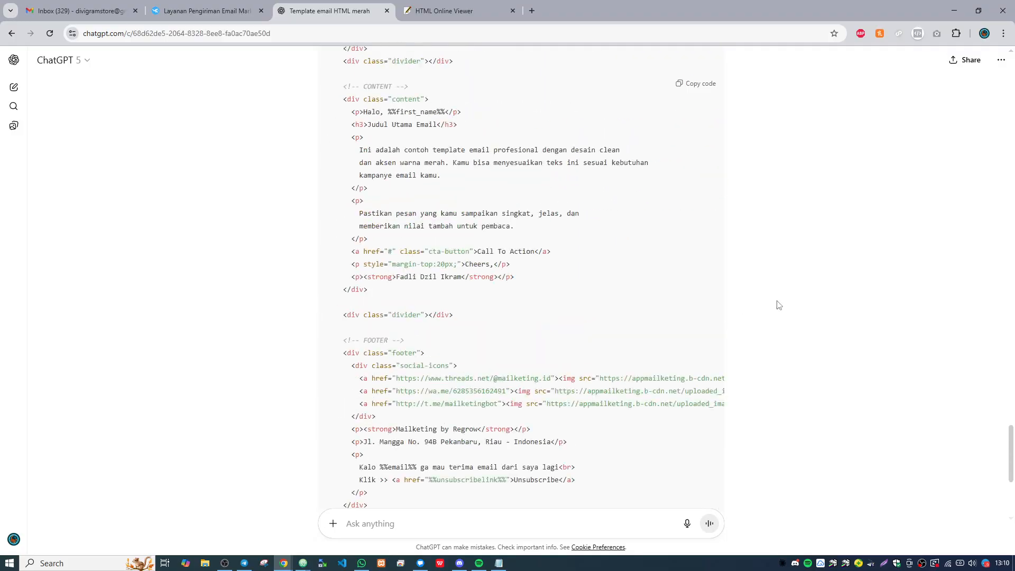
click(692, 86)
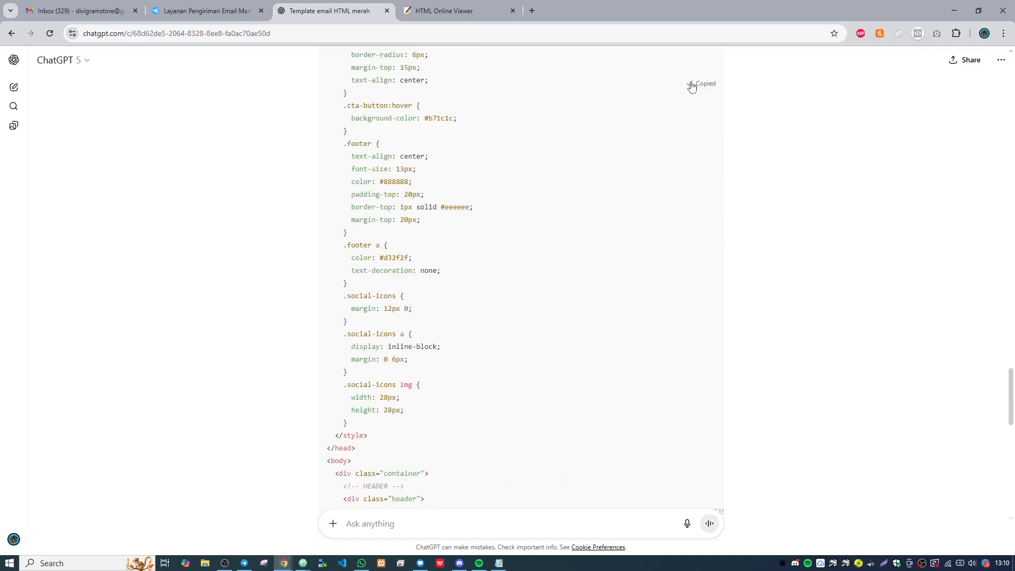
- Switch to HTML Online Viewer and replace the placeholder text with the copied email template code to preview it
click(451, 4)
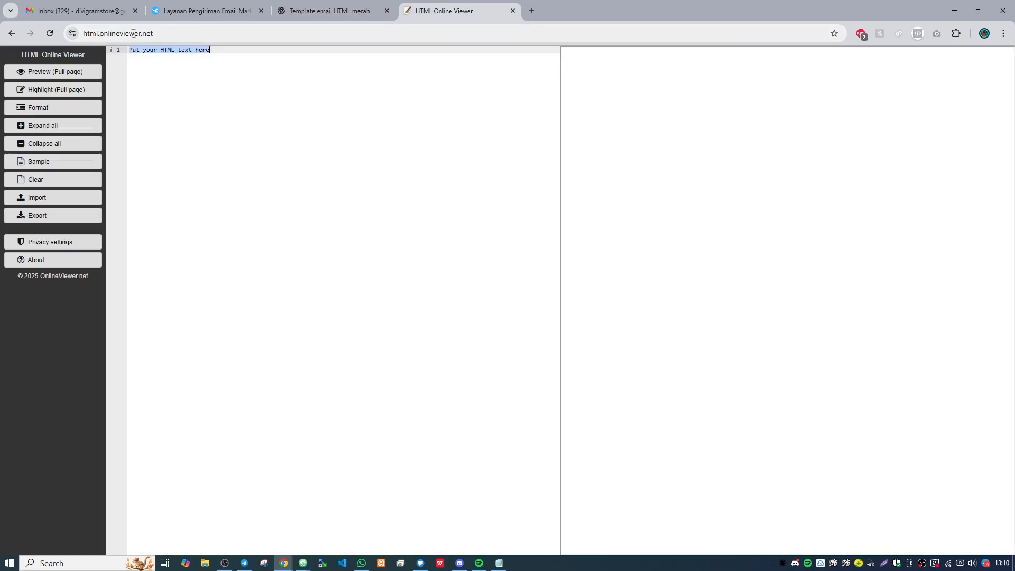
click(230, 56)
key(ctrl+a)
key(ctrl+v)
scroll(353, 144, up, 7)
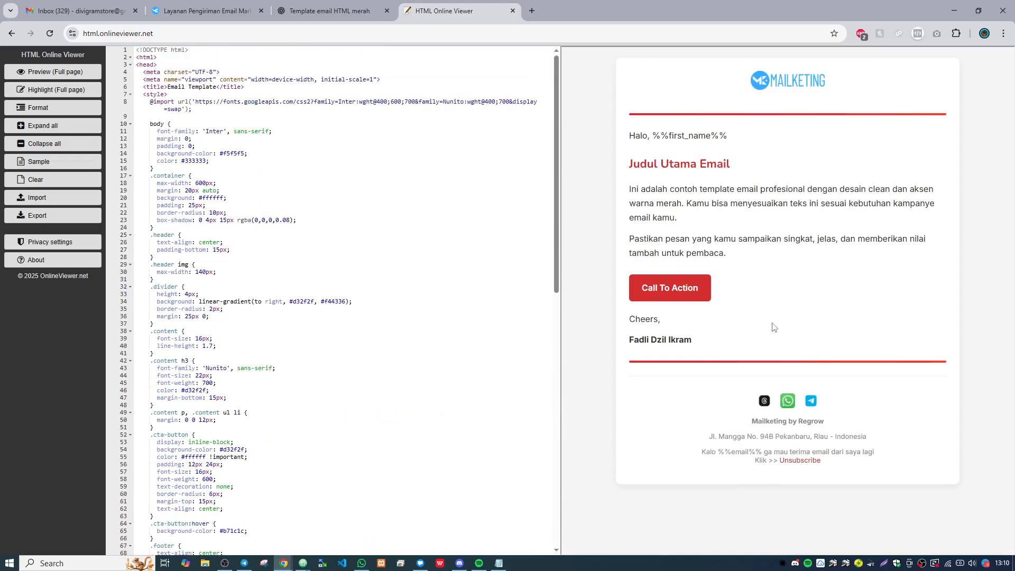
- Review the template code against its preview and select the logo image's source URL in the header section
scroll(425, 226, down, 10)
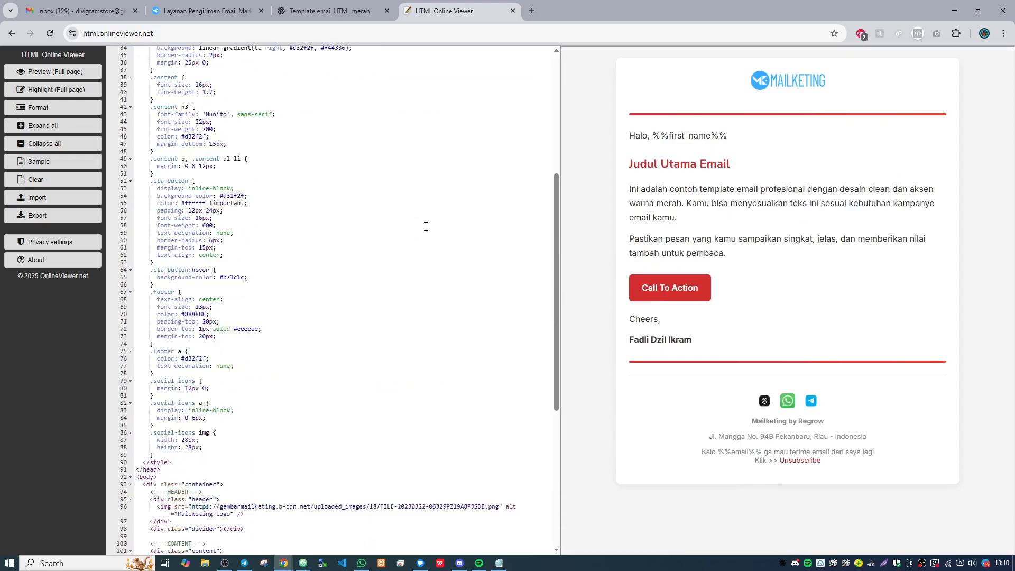
scroll(426, 227, up, 10)
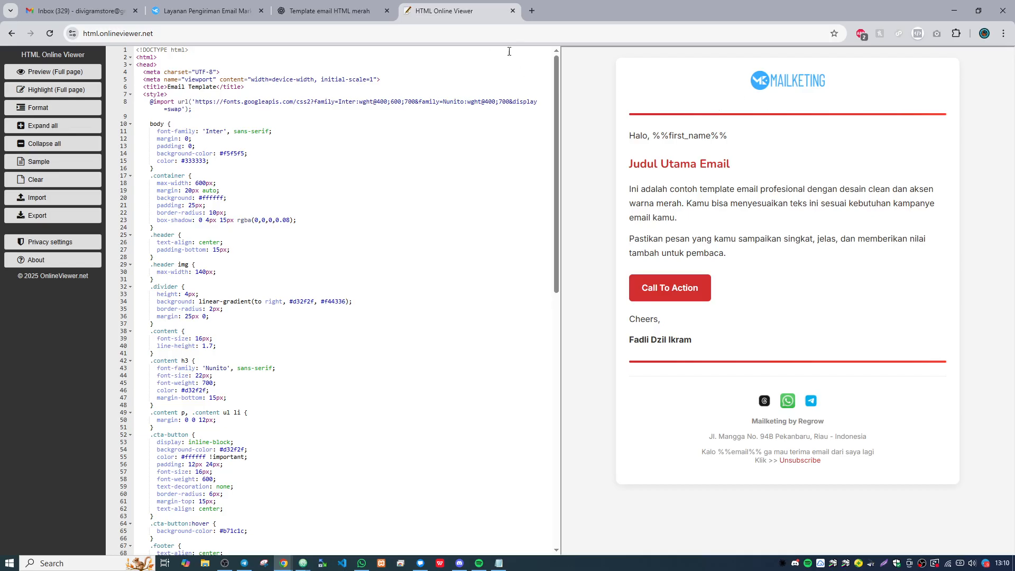
scroll(396, 154, down, 15)
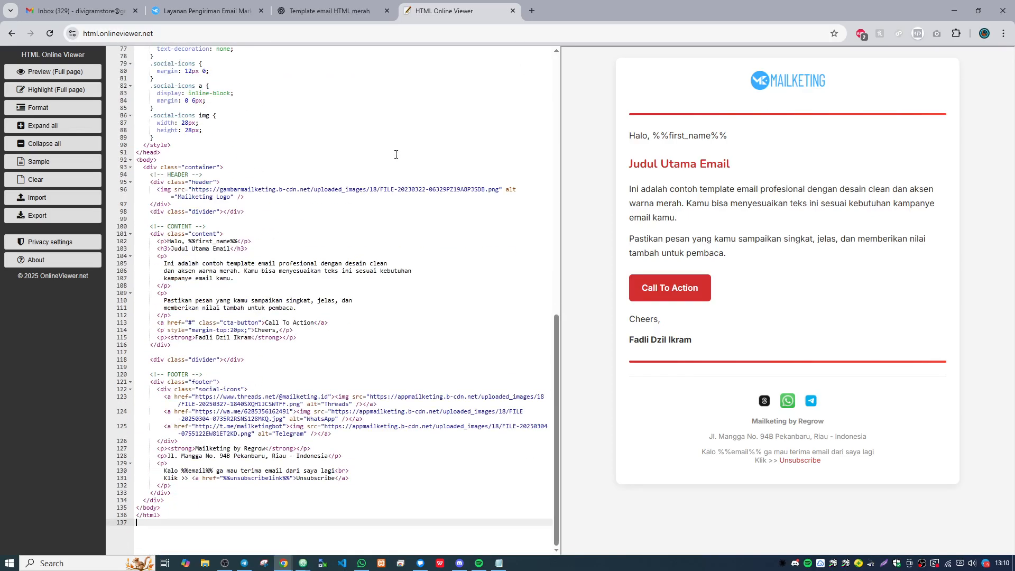
scroll(396, 155, up, 2)
scroll(338, 173, down, 2)
drag(150, 174, 248, 227)
click(248, 190)
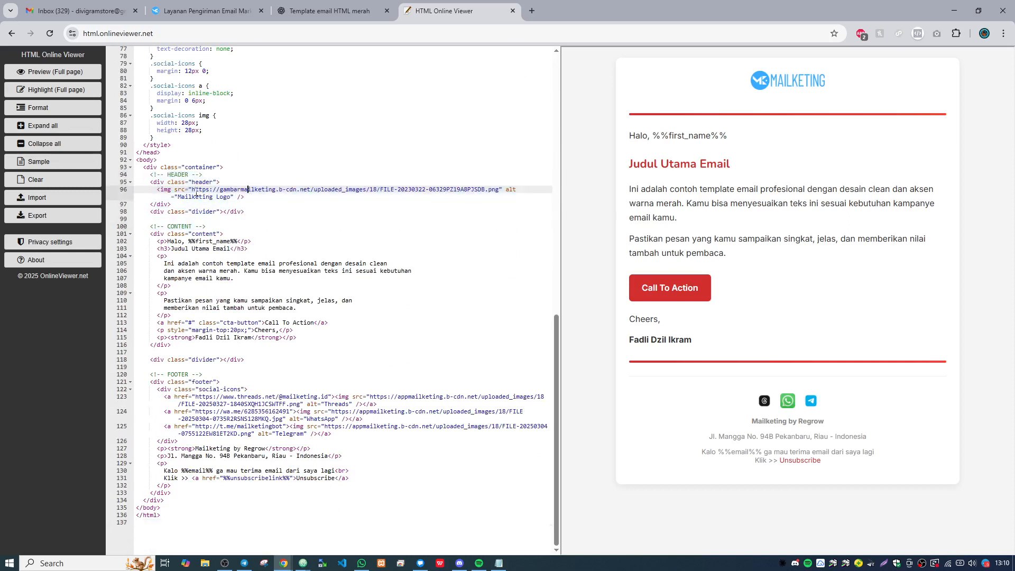
drag(191, 190, 499, 190)
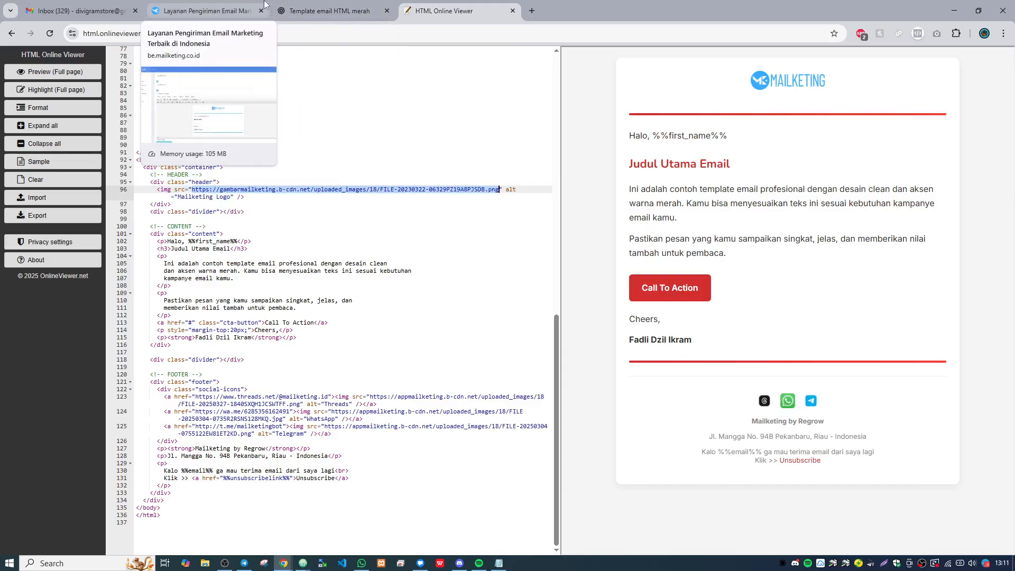
- Switch to the Mailketing template editor and try to open the image manager for the email content
click(244, 11)
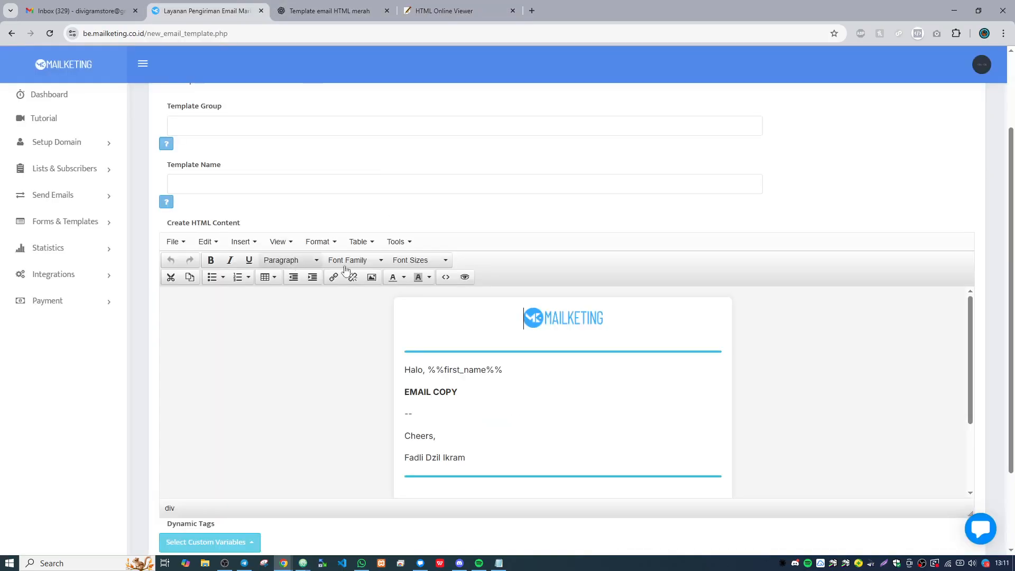
scroll(365, 238, down, 1)
click(371, 225)
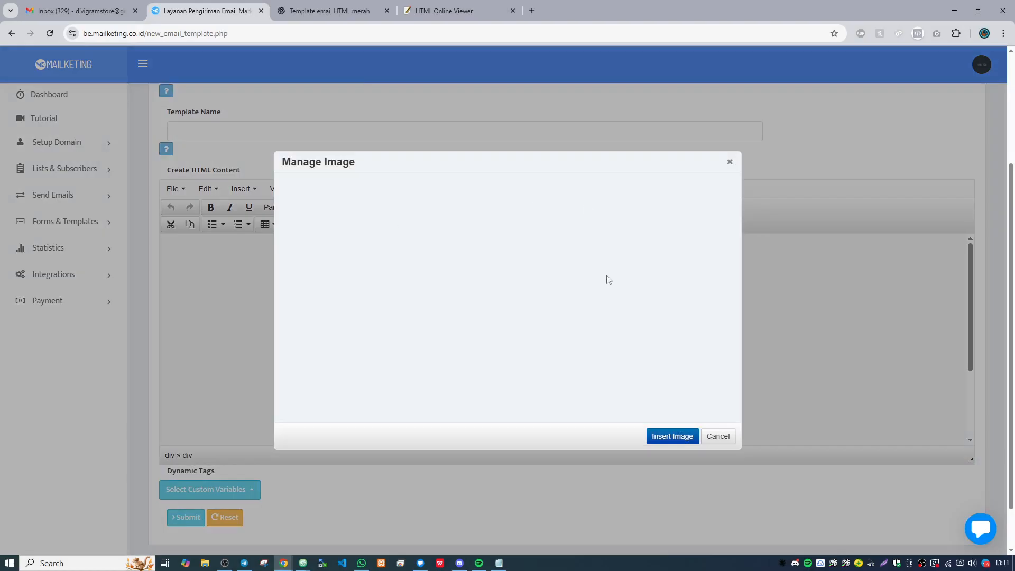
scroll(610, 281, up, 3)
scroll(607, 264, down, 3)
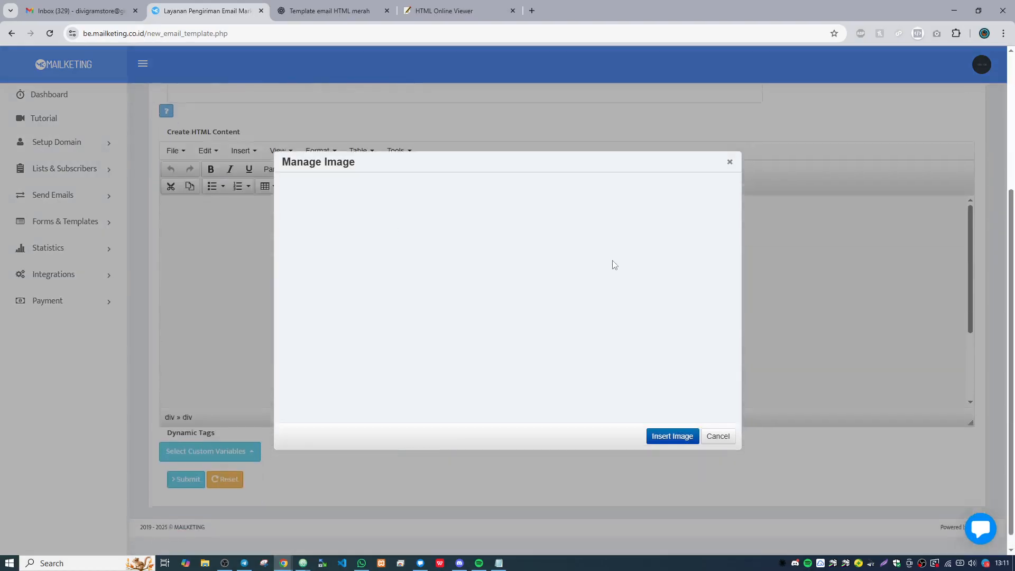
scroll(732, 394, up, 4)
scroll(437, 238, down, 2)
scroll(652, 315, up, 3)
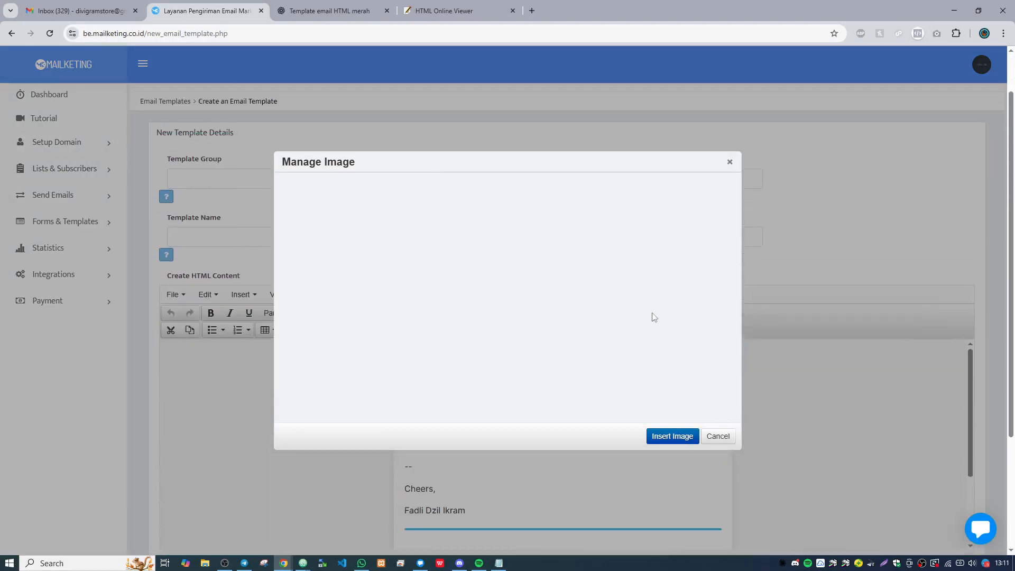
scroll(558, 275, down, 5)
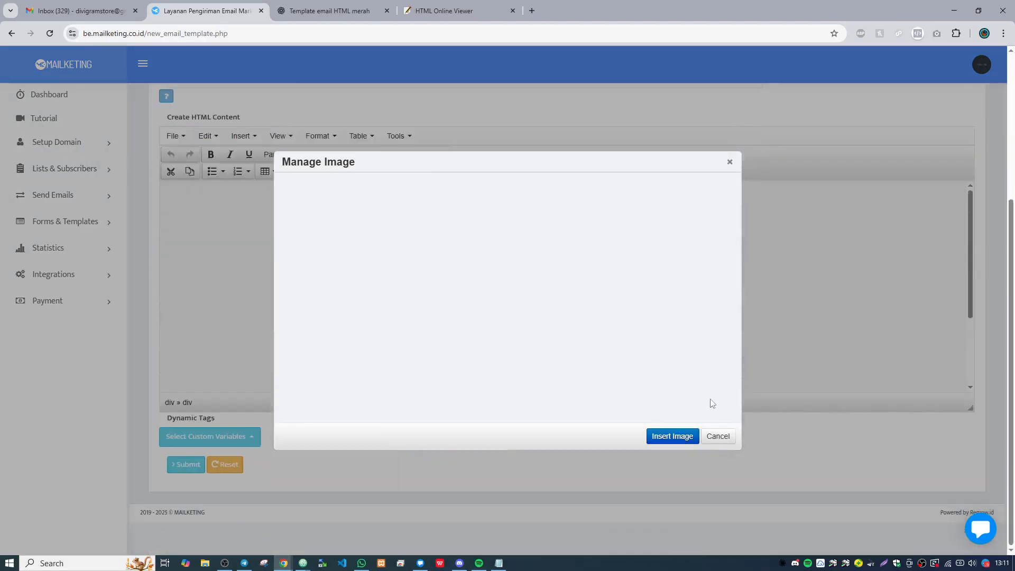
click(717, 436)
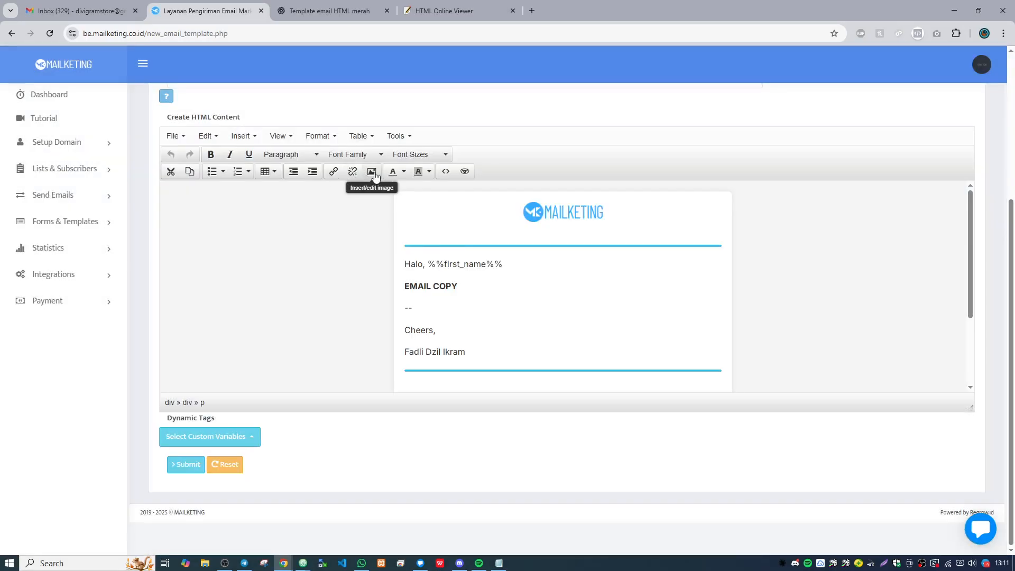
- Open the image manager, pick the Regrow logo from the image library and copy its URL
click(372, 171)
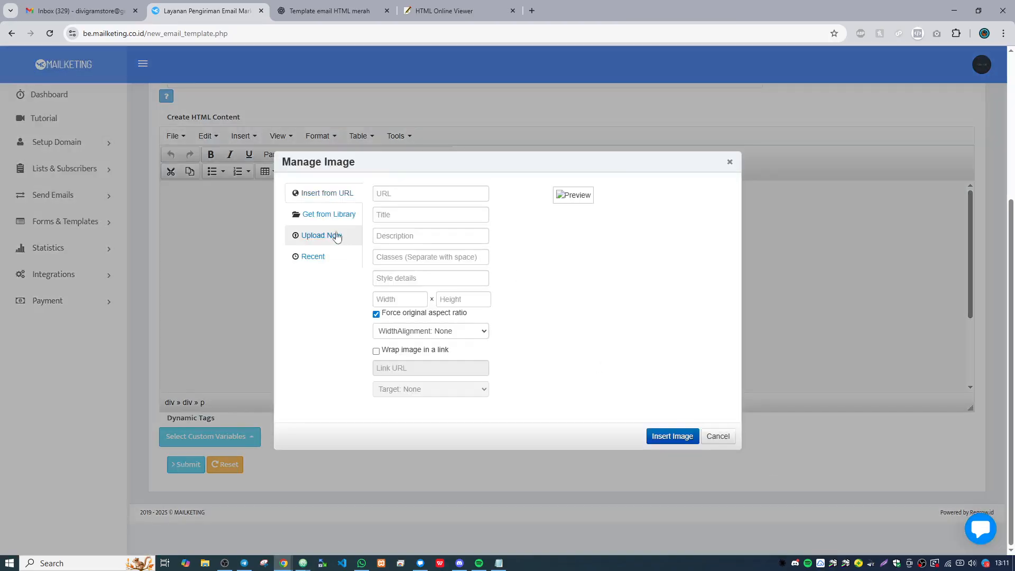
click(329, 214)
click(612, 259)
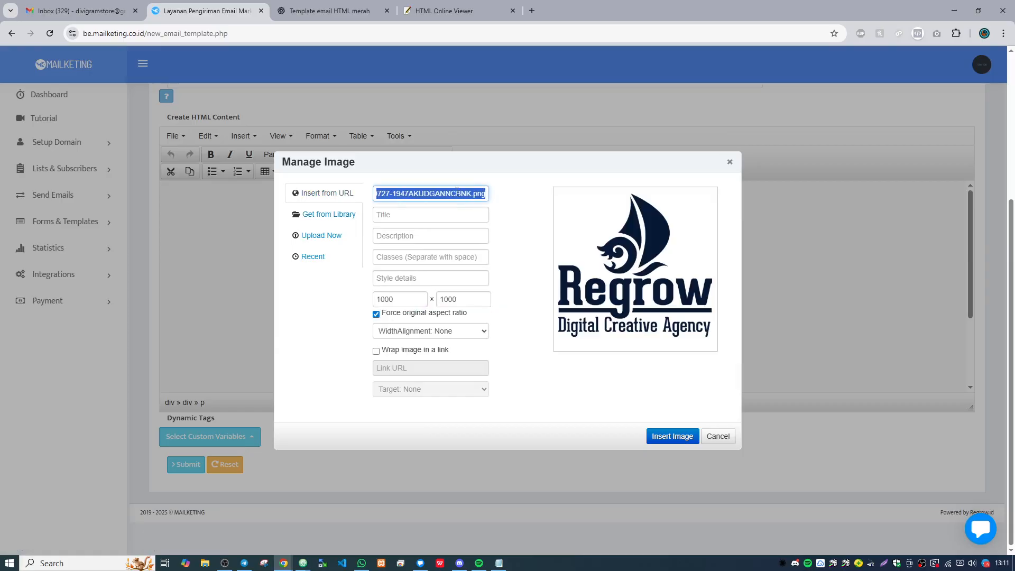
- Switch to HTML Online Viewer and replace the header logo's source URL with the copied Regrow logo URL
click(449, 11)
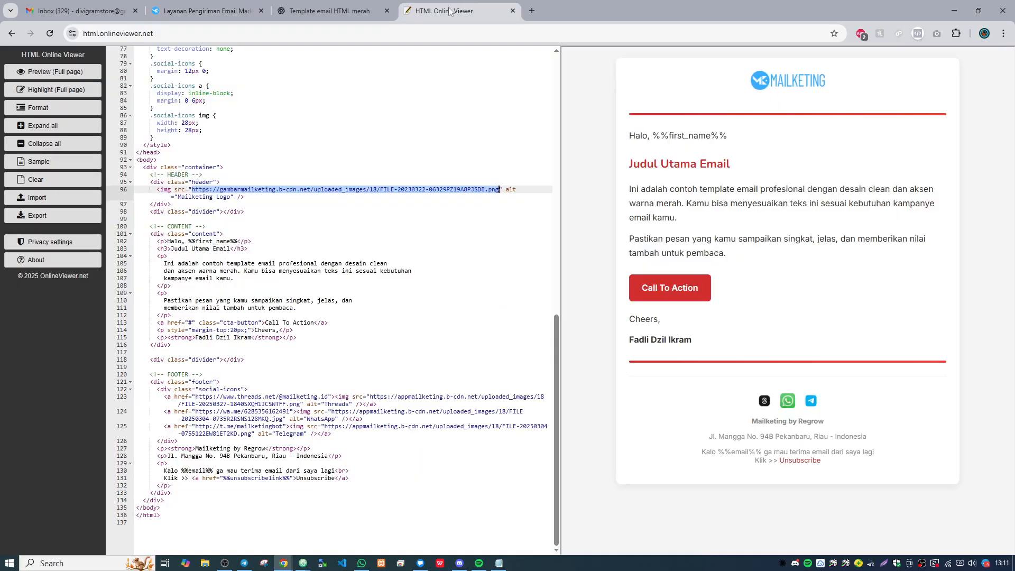
click(532, 194)
drag(501, 190, 199, 189)
key(ctrl+v)
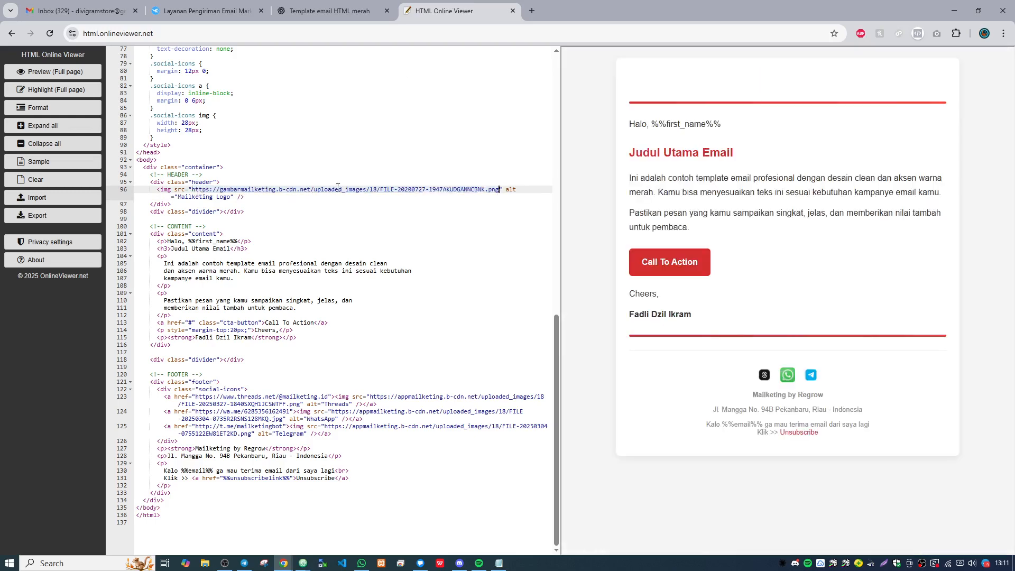
scroll(496, 247, down, 2)
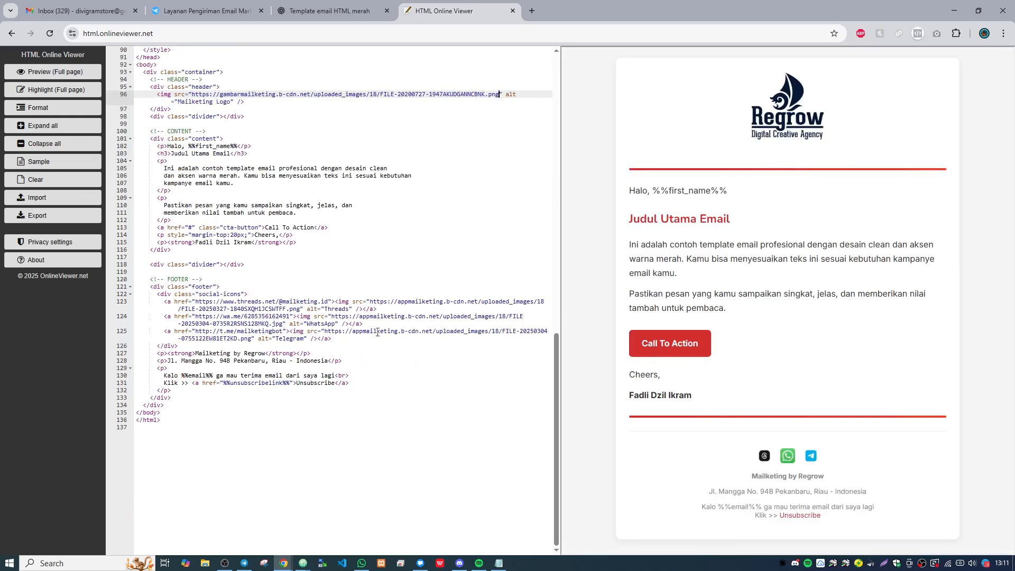
scroll(321, 353, up, 2)
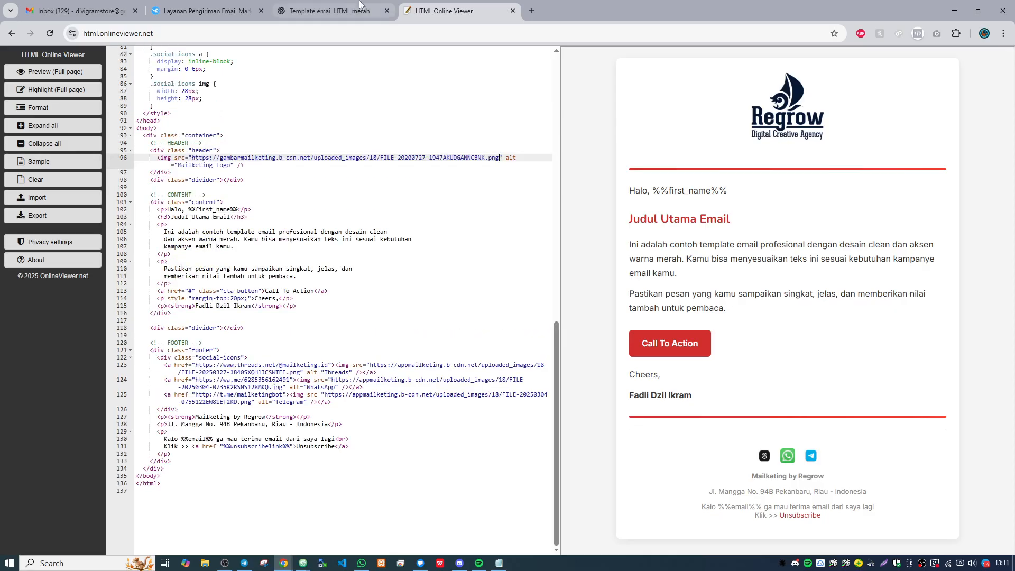
- Switch to ChatGPT and send the request "ganti logo pada header menjadi gambar ini :" followed by the copied logo URL
click(329, 10)
scroll(536, 333, down, 10)
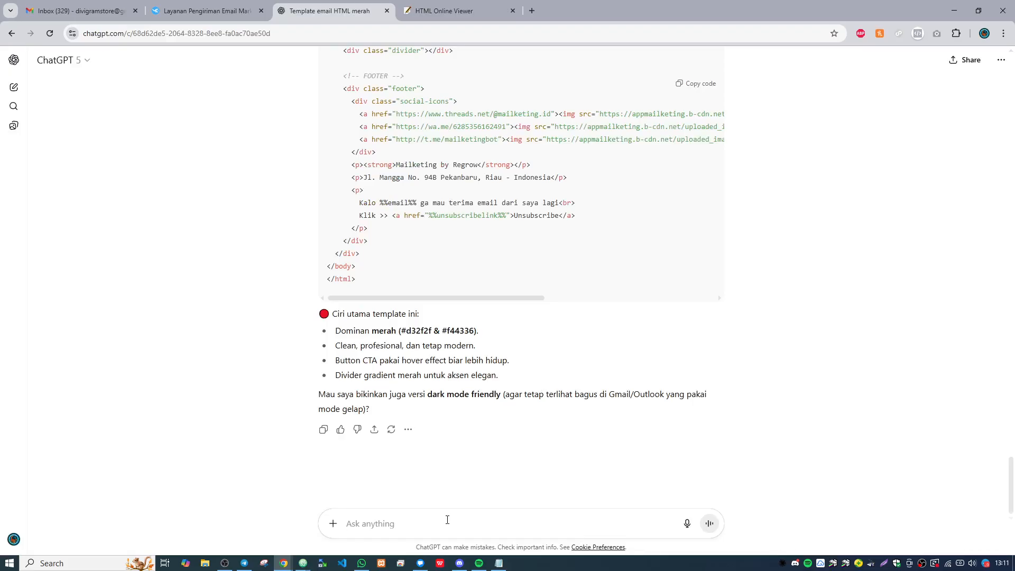
text(ganti )
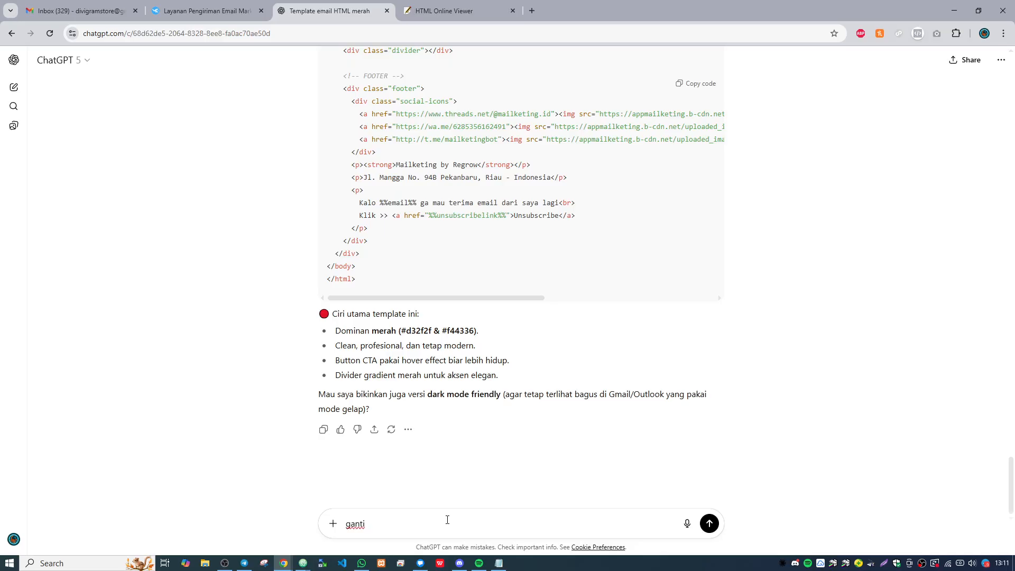
text(logo apda)
key(BackSpace)
key(BackSpace)
key(BackSpace)
text(da hed)
text(der menjadi gambar ini :)
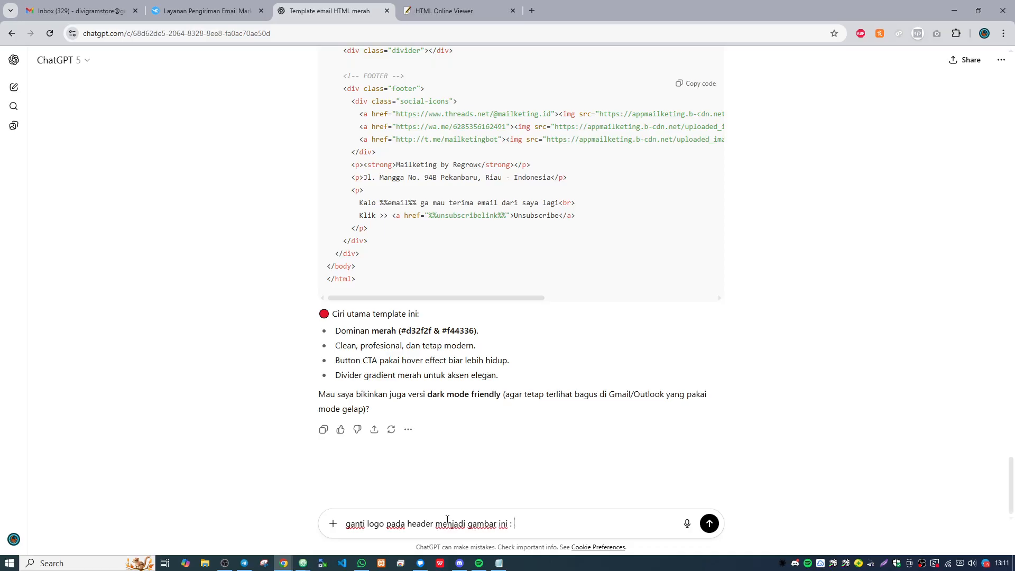
key(ctrl+v)
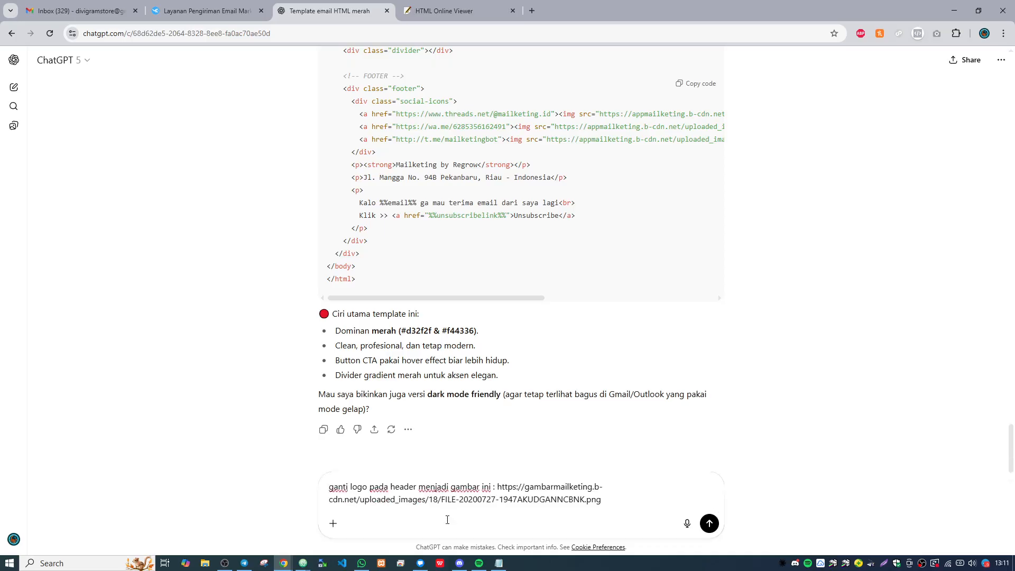
key(Return)
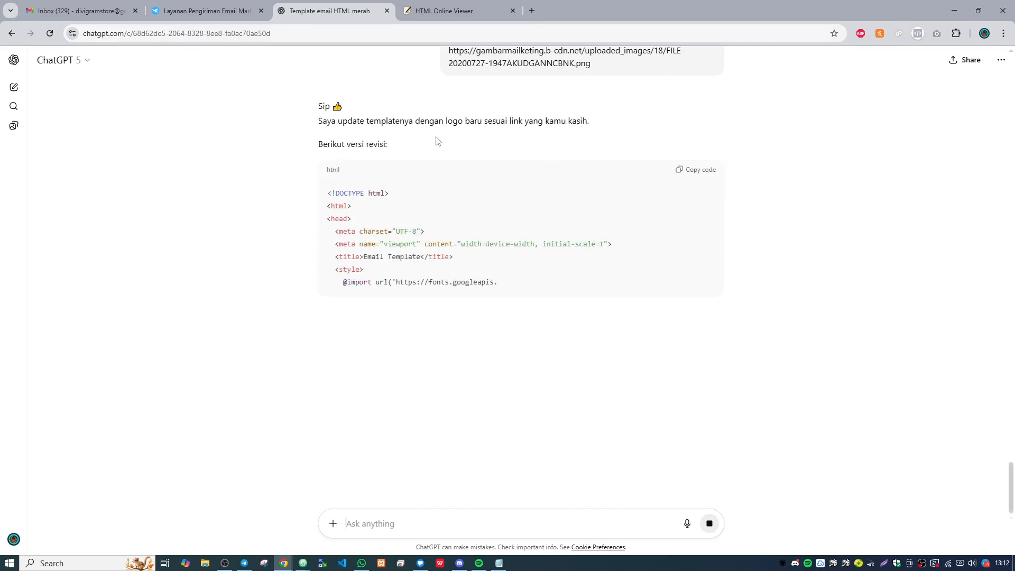
click(455, 6)
scroll(369, 191, up, 10)
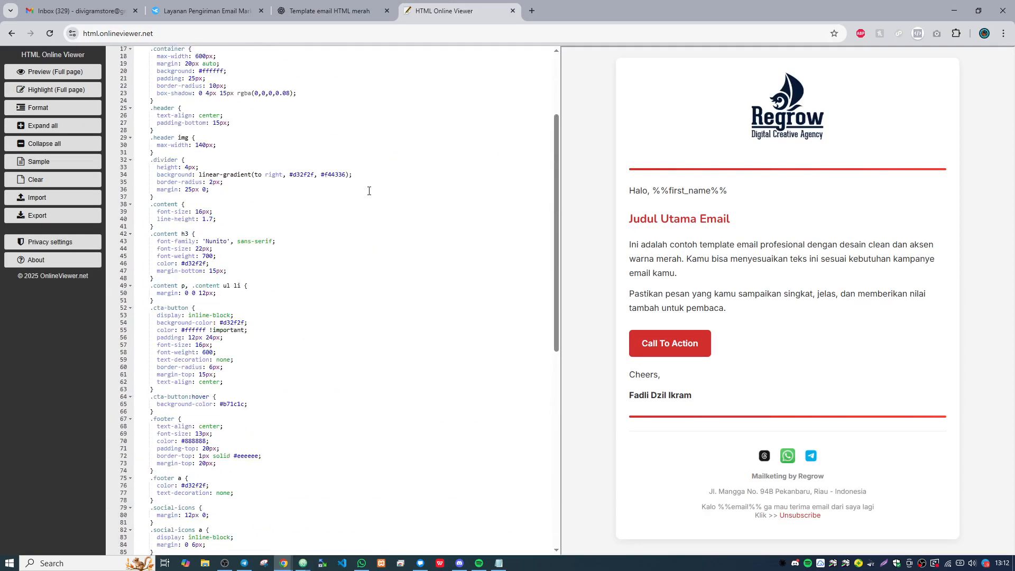
scroll(344, 182, up, 4)
scroll(208, 84, down, 15)
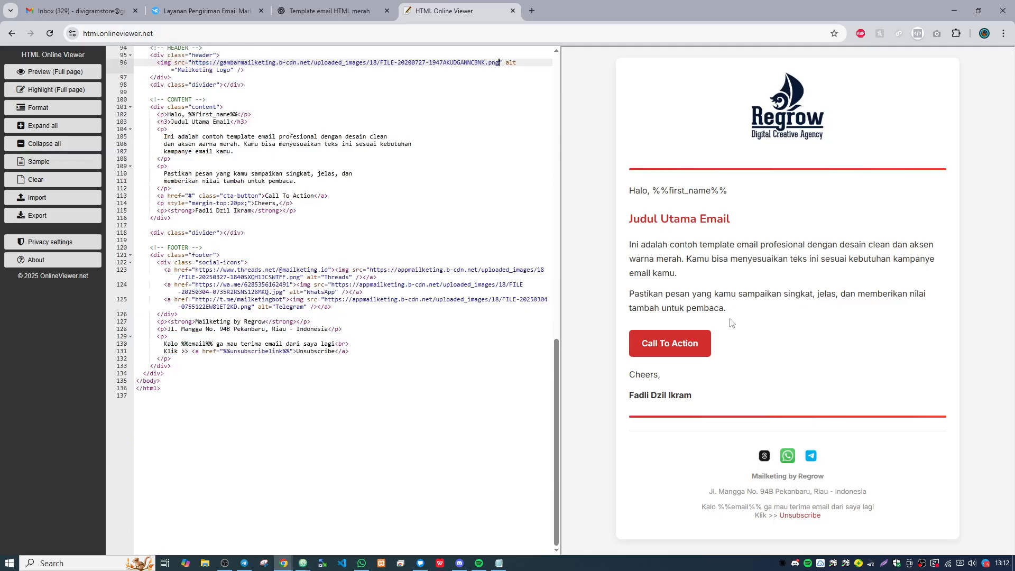
click(349, 6)
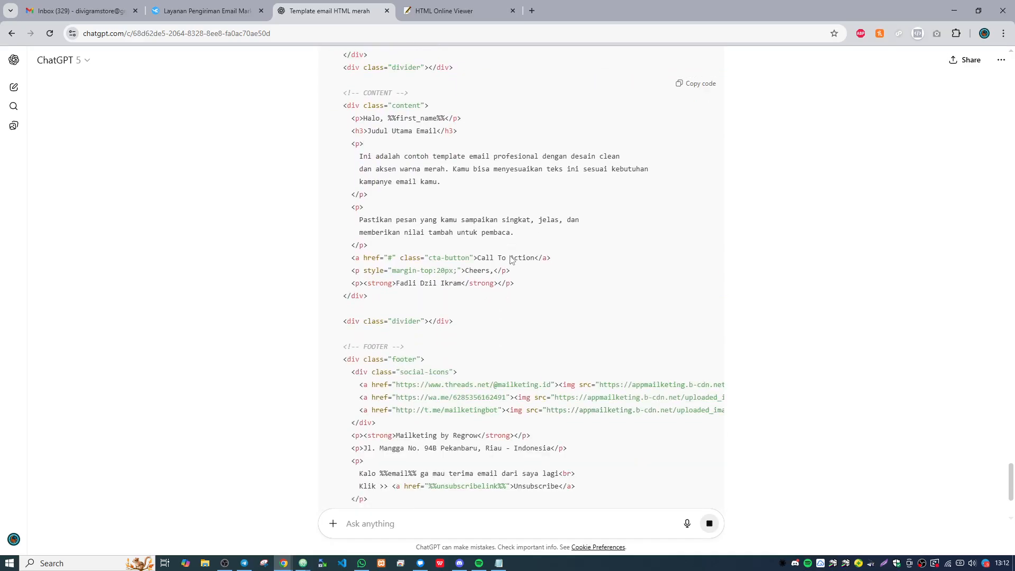
- Copy the full HTML code of the revised template from ChatGPT's latest answer
scroll(511, 256, down, 1)
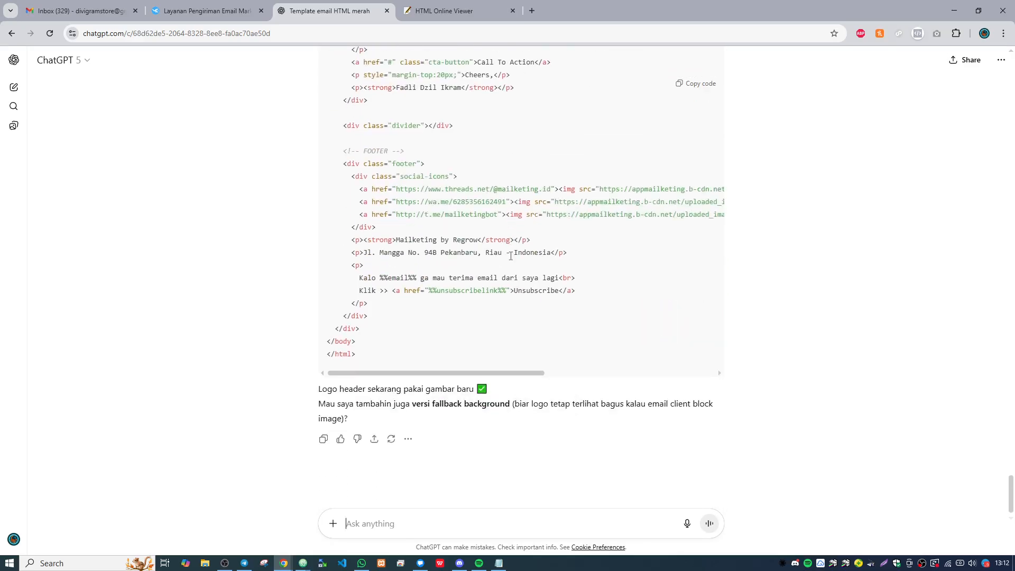
scroll(476, 108, up, 2)
scroll(497, 126, down, 2)
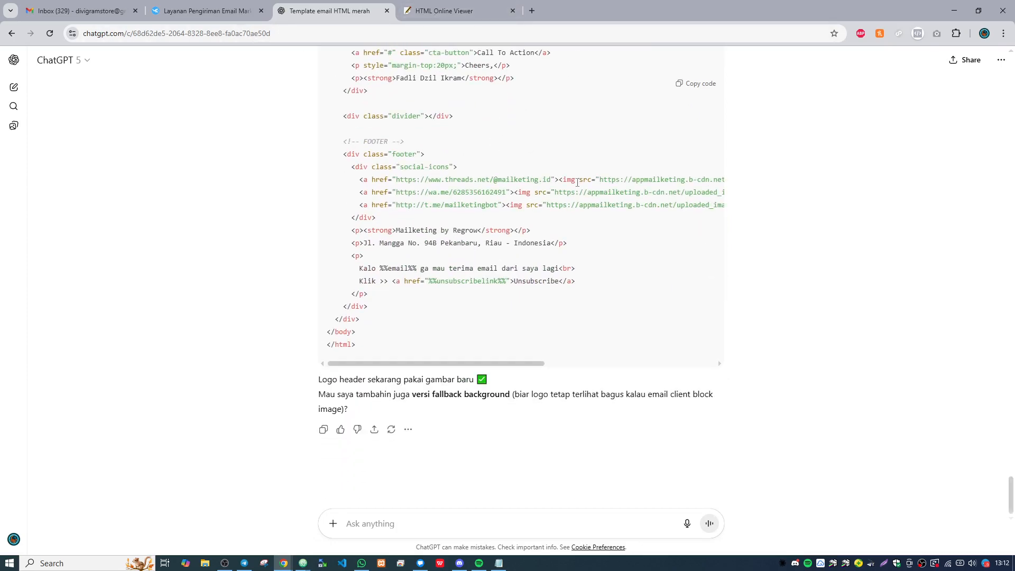
scroll(698, 105, up, 3)
click(696, 84)
- Switch to HTML Online Viewer and replace all existing code with the copied revised template to preview it
click(444, 11)
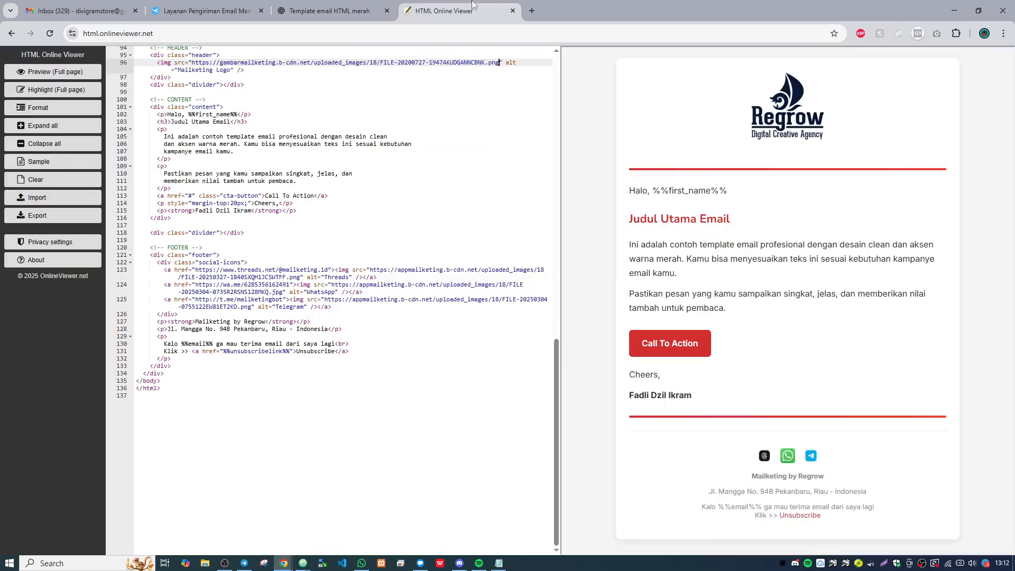
click(394, 152)
key(ctrl+a)
scroll(418, 180, up, 10)
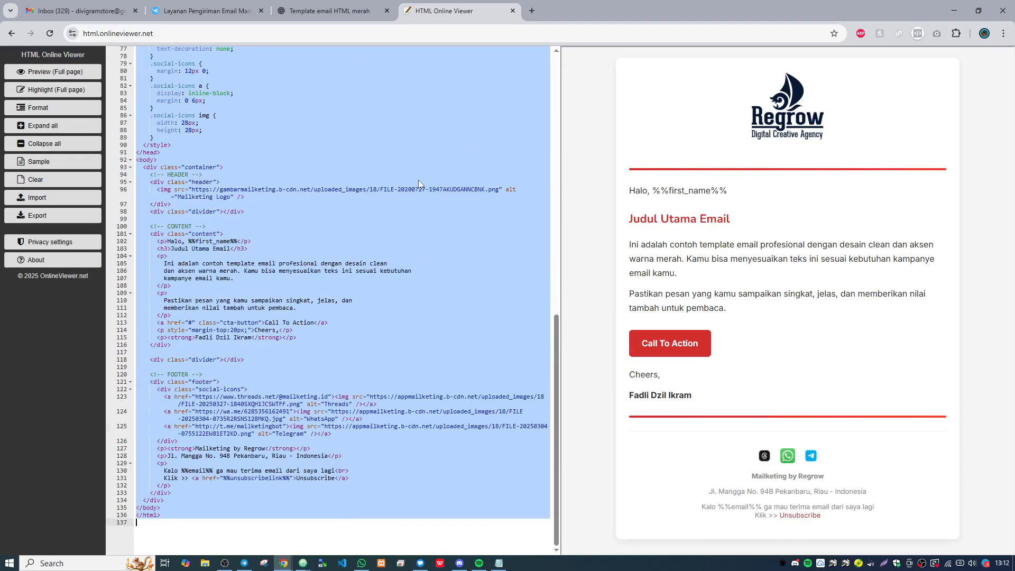
key(ctrl+v)
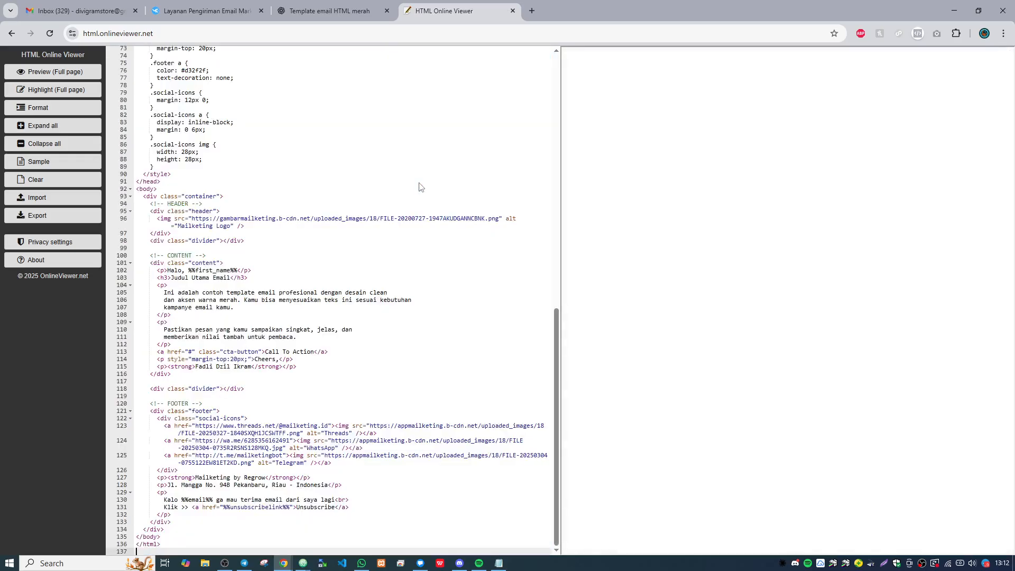
scroll(397, 247, down, 3)
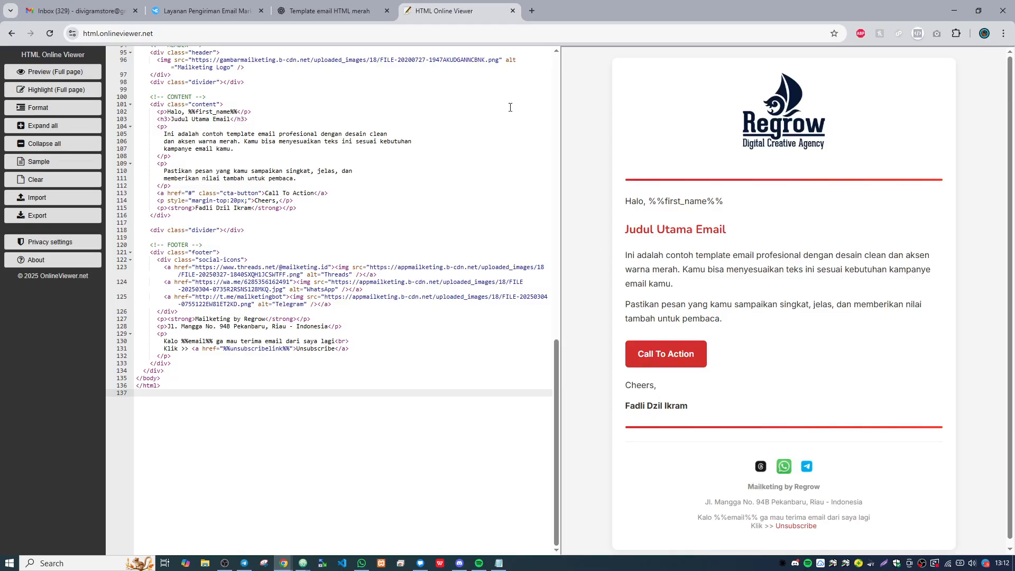
- Replace the footer text "Mailketing by Regrow" with "Toko Saya Bundar" in the template code
drag(267, 318, 196, 318)
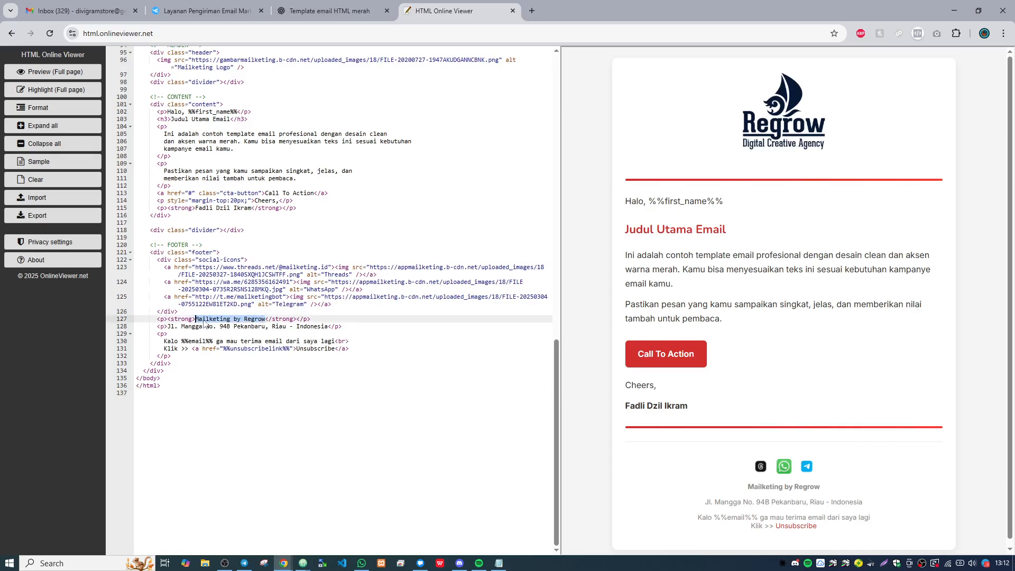
text(Toko Sya)
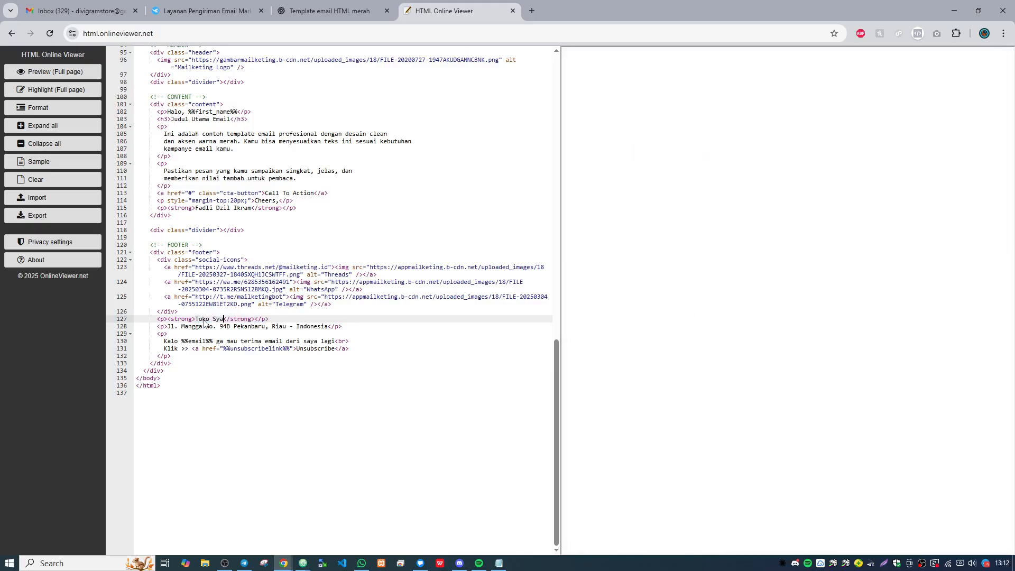
key(BackSpace)
key(BackSpace)
text(aya )
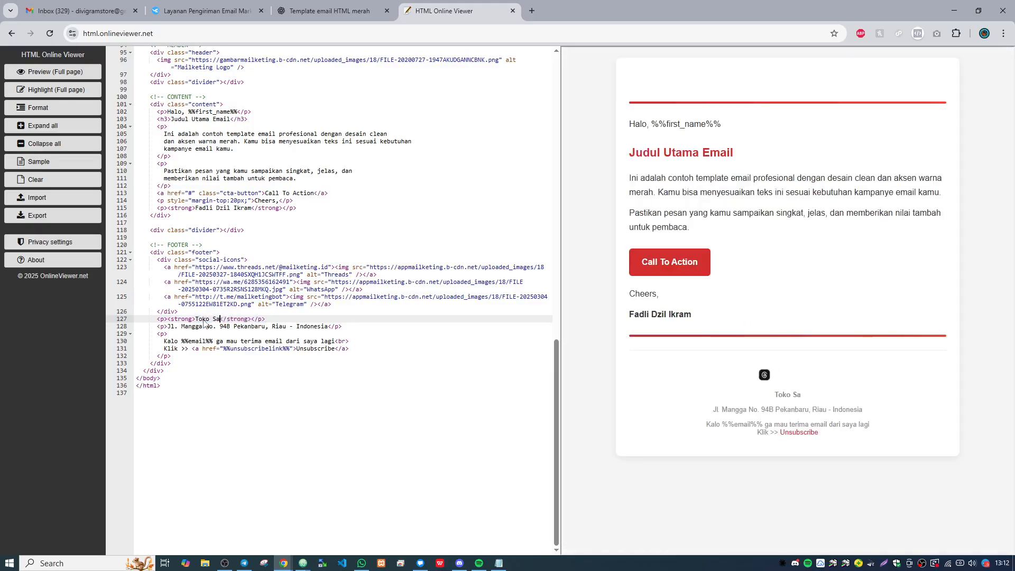
text(Bundar)
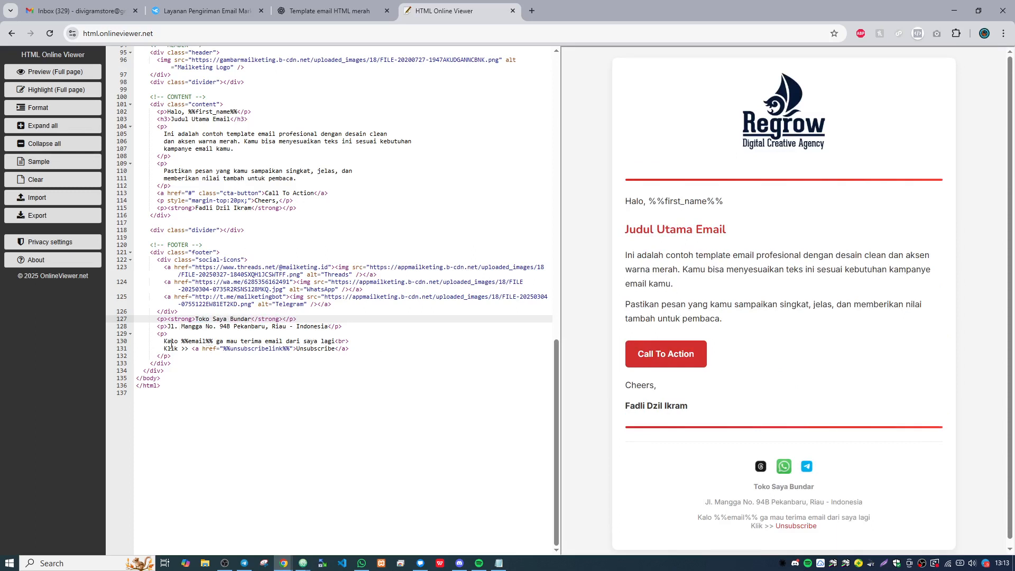
- Examine the %%unsubscribelink%% and %%first_name%% variables and the CSS styles in the template code
drag(290, 349, 220, 350)
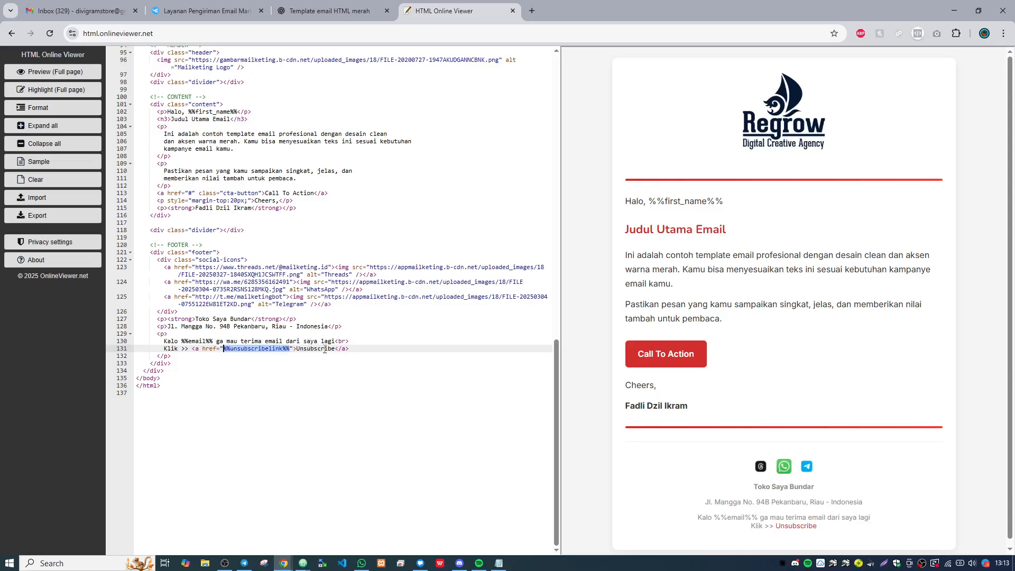
scroll(277, 265, up, 1)
drag(189, 174, 238, 175)
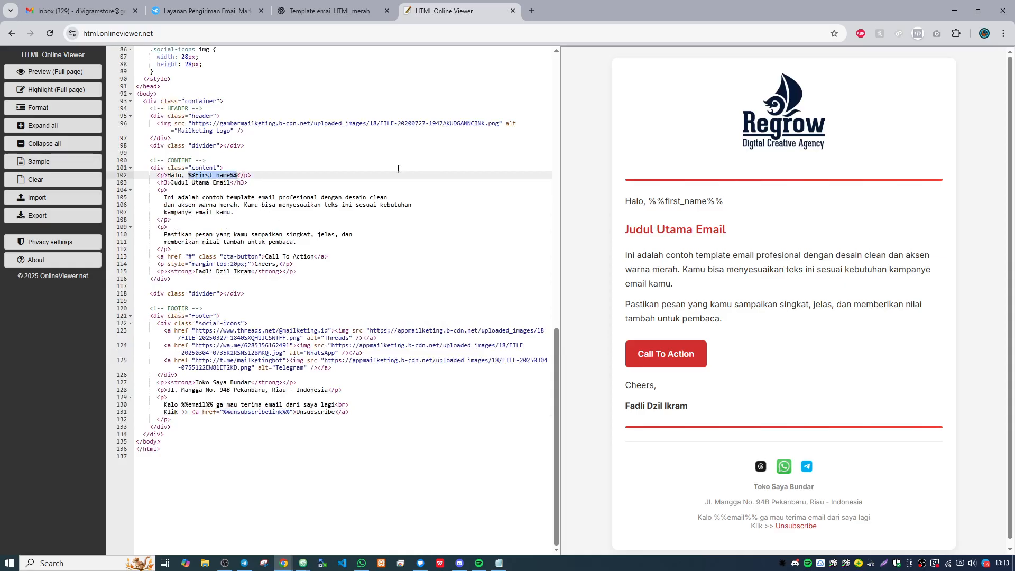
scroll(322, 187, up, 5)
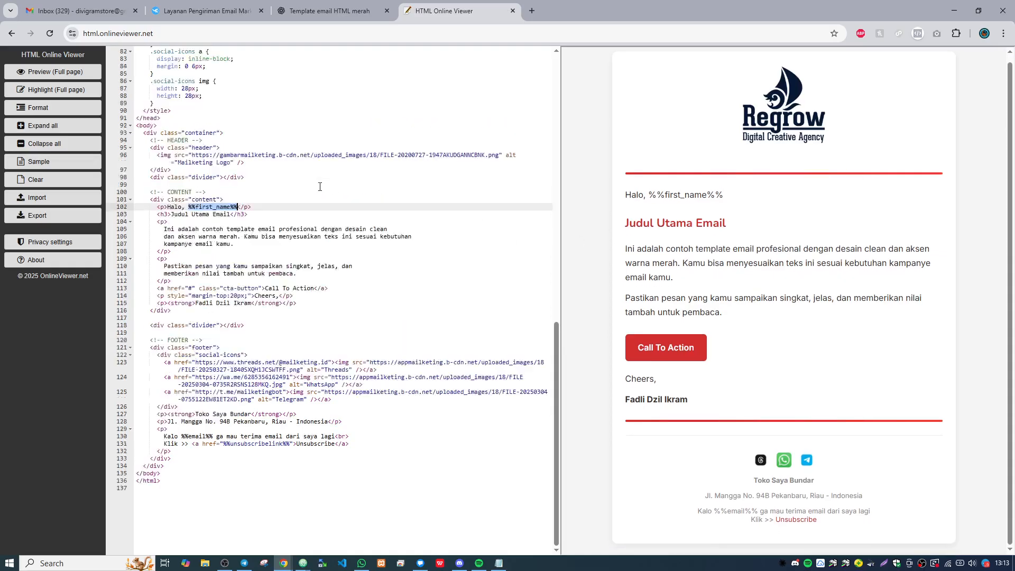
scroll(322, 187, up, 5)
scroll(323, 187, down, 12)
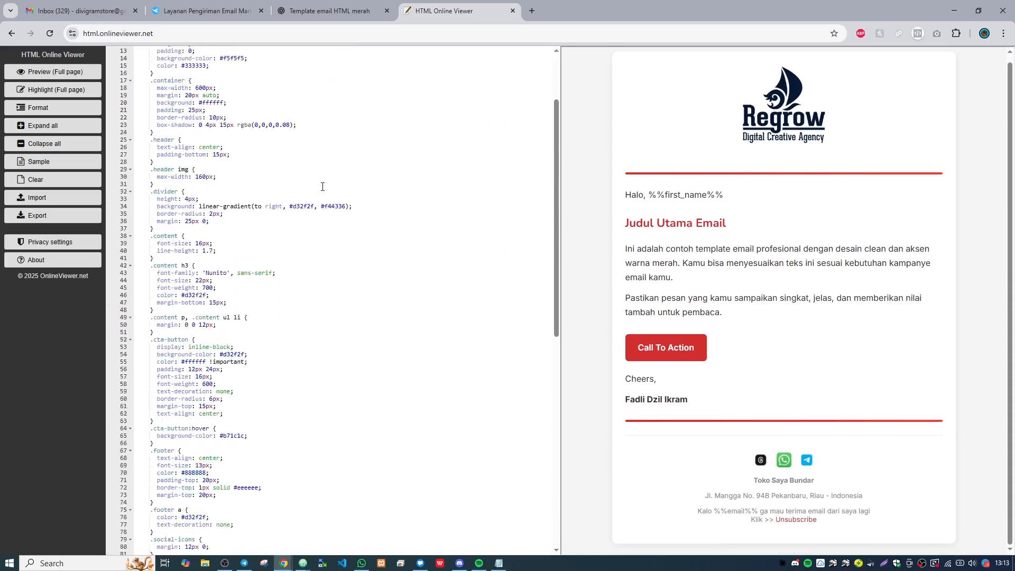
scroll(322, 187, up, 12)
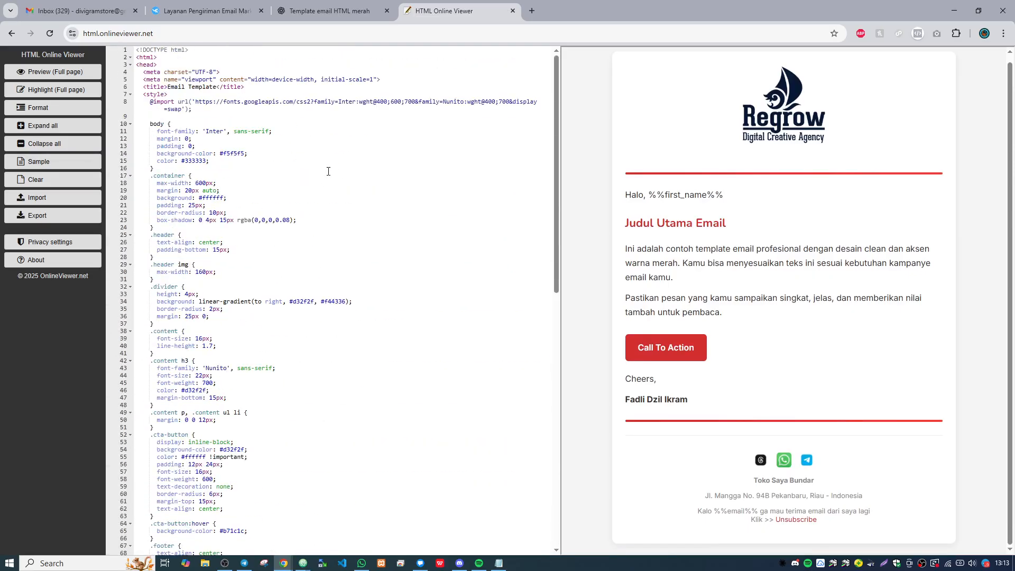
- Switch to ChatGPT and ask "pastikan email ini responsive agar enak dilihat via mobile, dan pastikan template dan ukuran font mudah di baca di mobile."
click(341, 4)
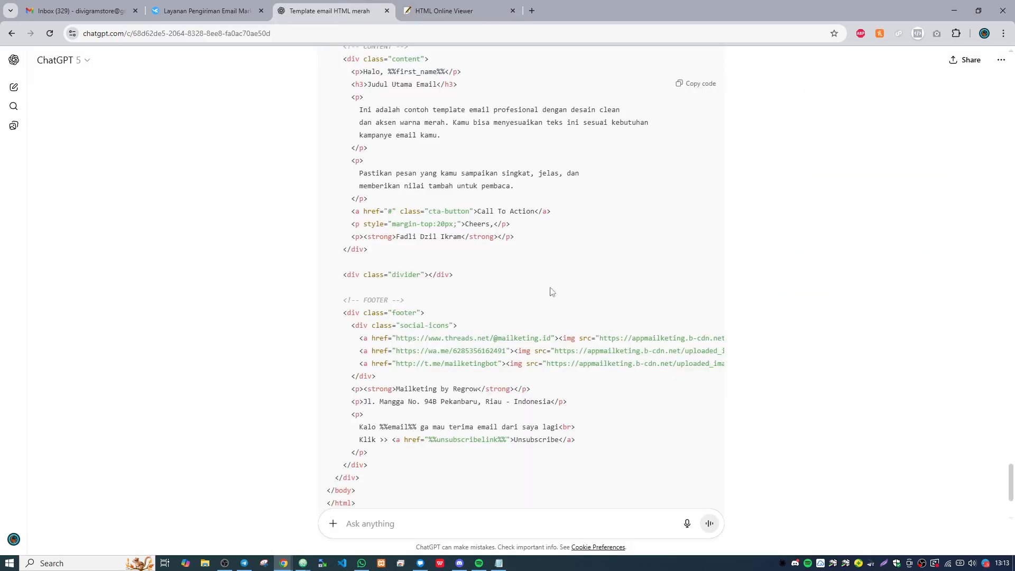
scroll(550, 291, down, 3)
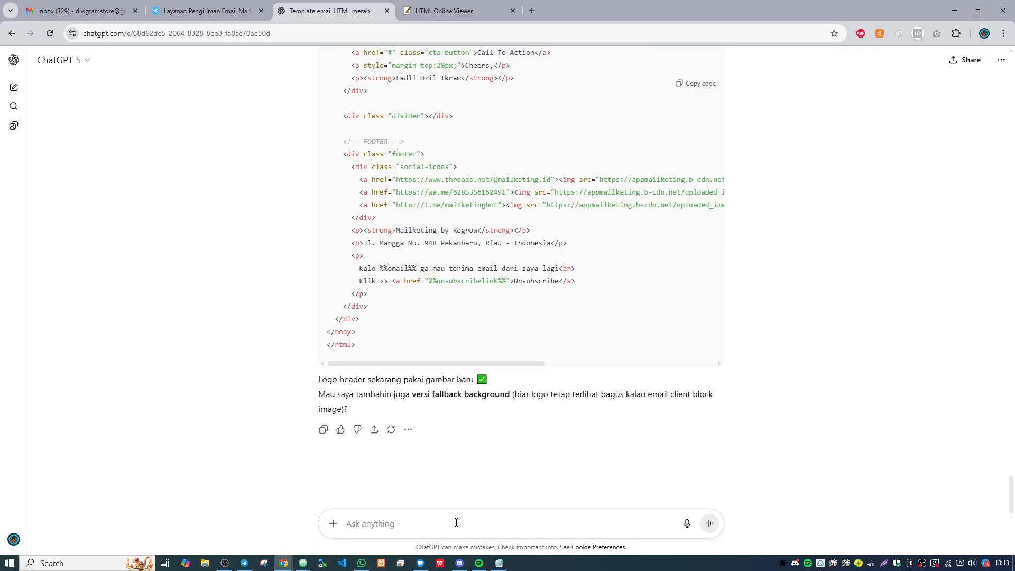
text(pastikan email i)
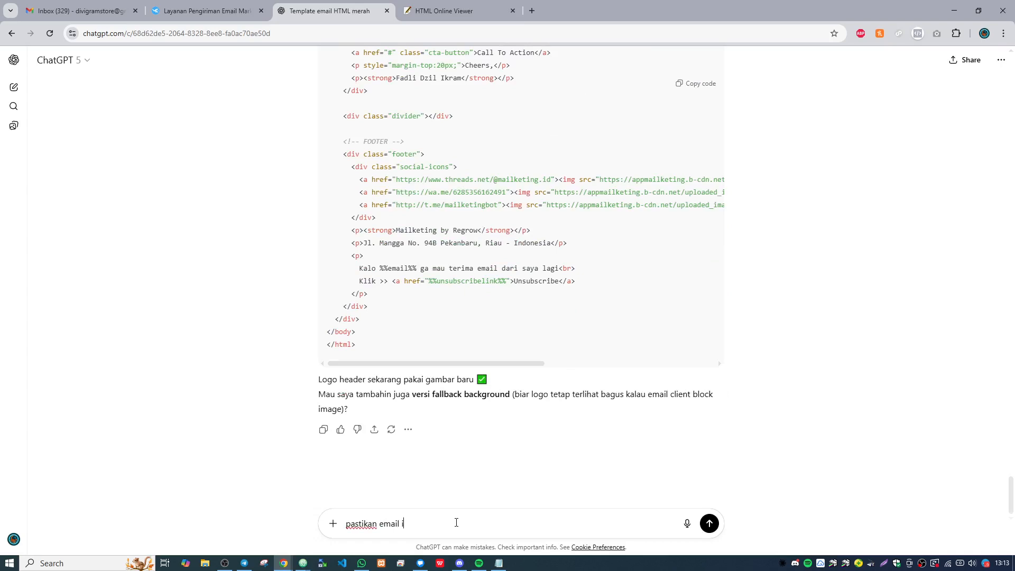
text(ni responsive agar enak dilihat via mobile, dan pas)
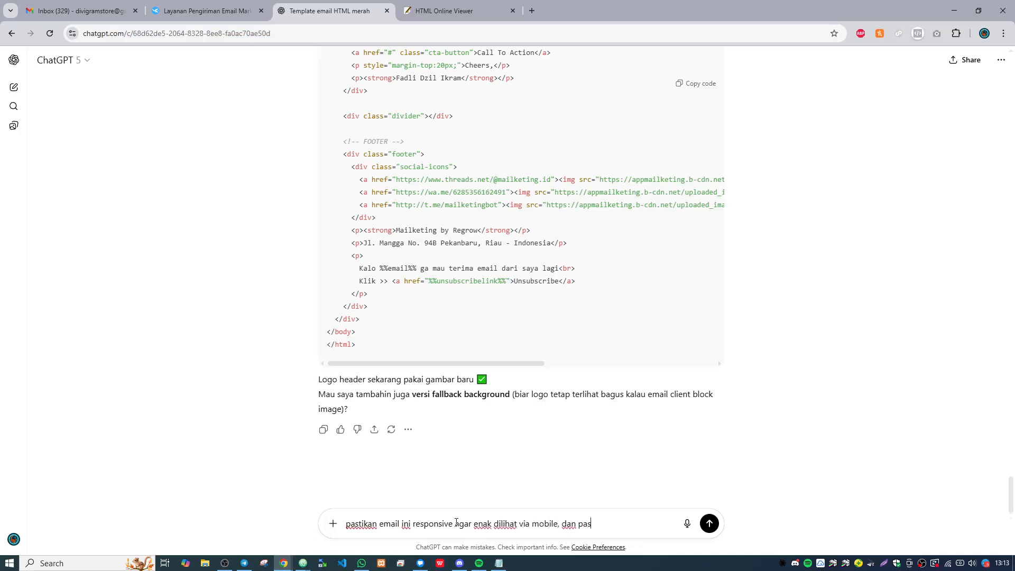
text(tikan template dan ukuran font)
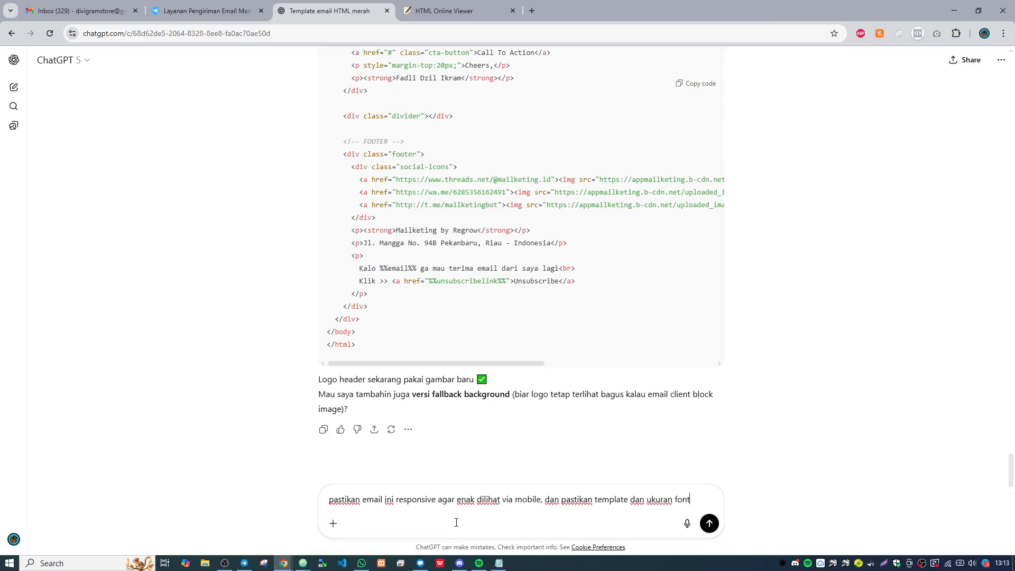
text( mudah di baca di)
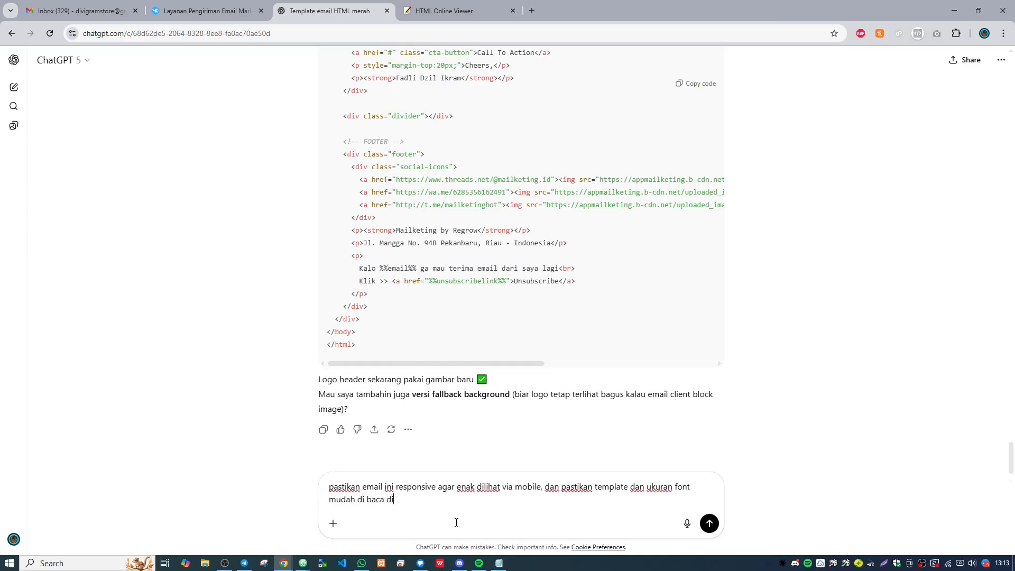
text( m)
key(BackSpace)
text(mobile.)
key(Return)
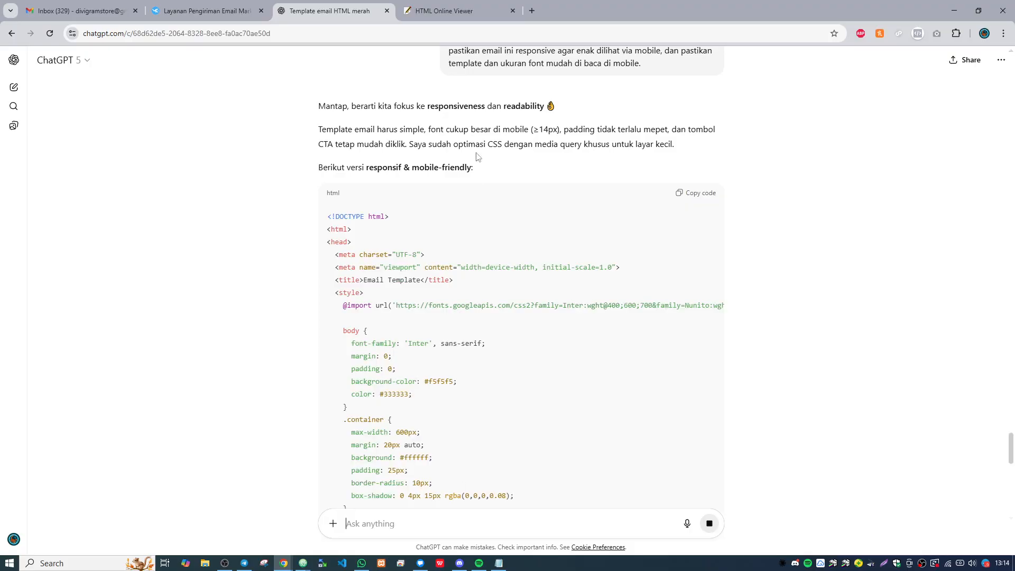
- Copy the full HTML code of the responsive, mobile-friendly template from ChatGPT's latest answer
scroll(505, 227, down, 10)
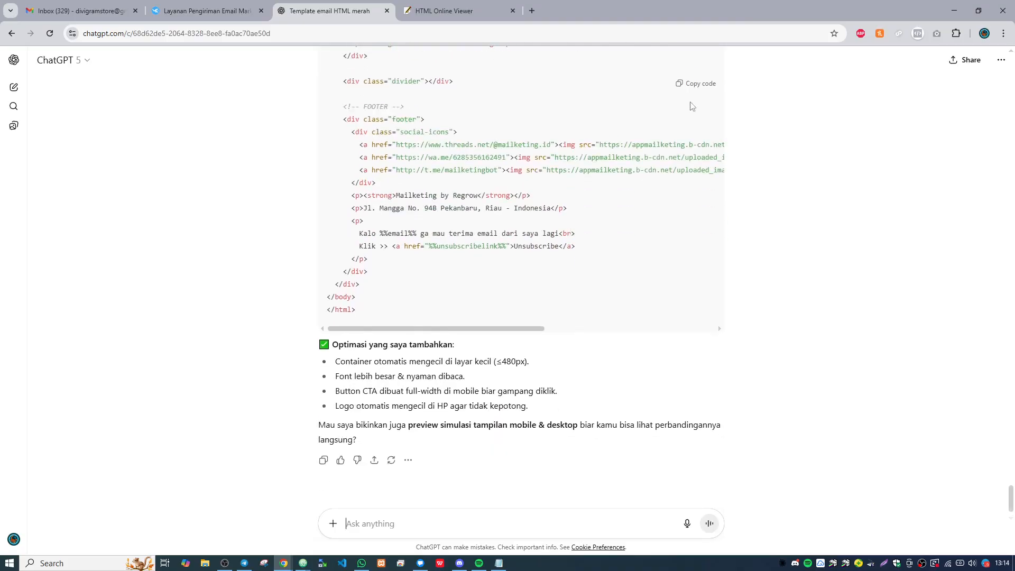
click(696, 85)
click(467, 6)
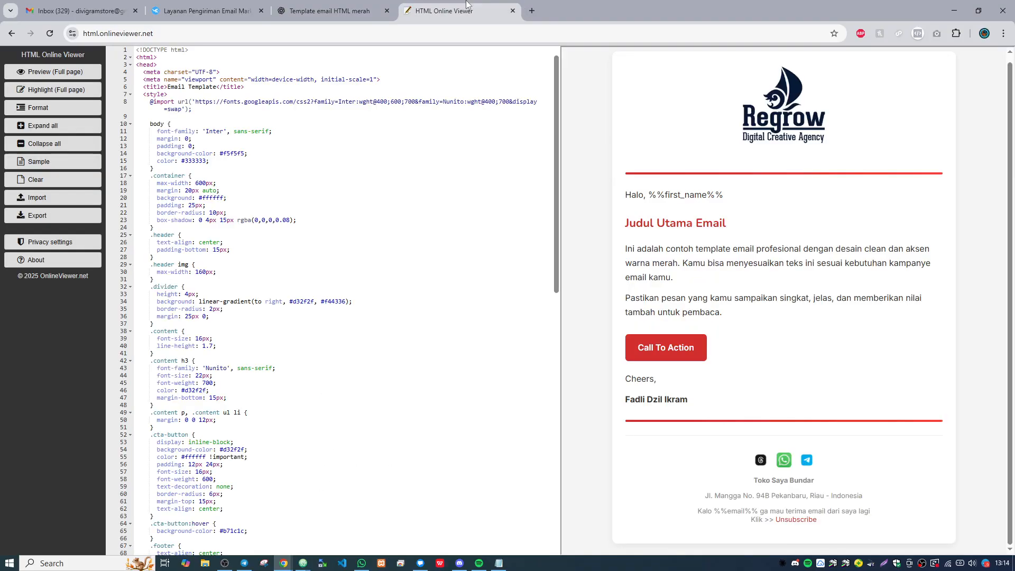
click(359, 4)
scroll(843, 215, up, 3)
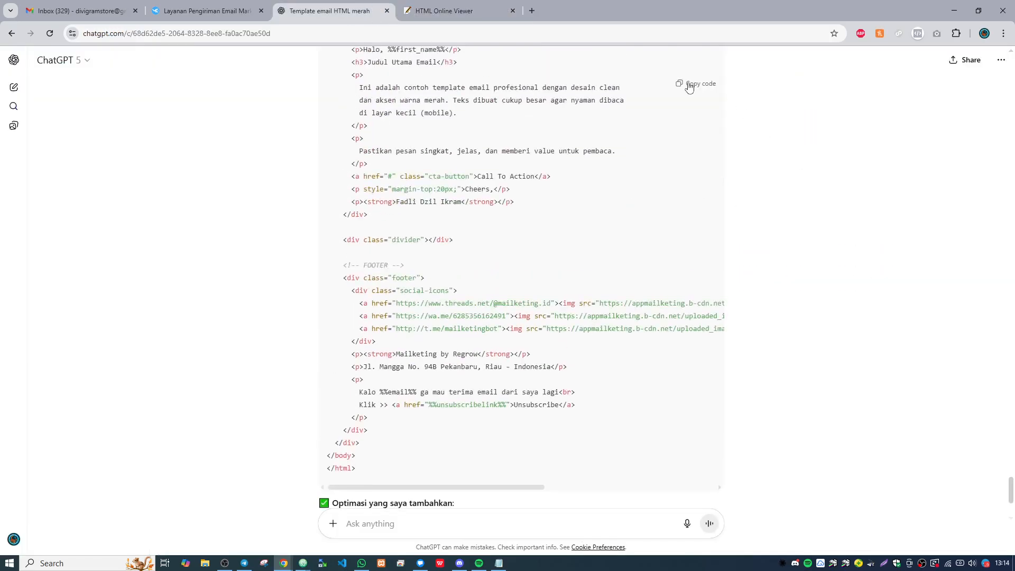
- Switch to HTML Online Viewer and replace all existing code with the copied responsive template, reviewing its code and preview
click(455, 16)
click(392, 136)
key(ctrl+a)
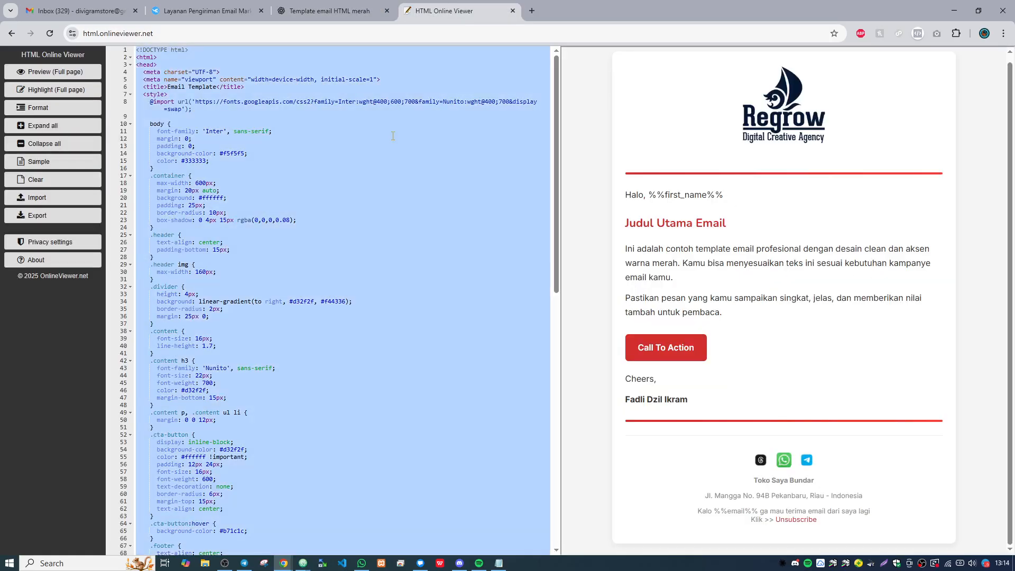
key(ctrl+v)
scroll(414, 205, down, 3)
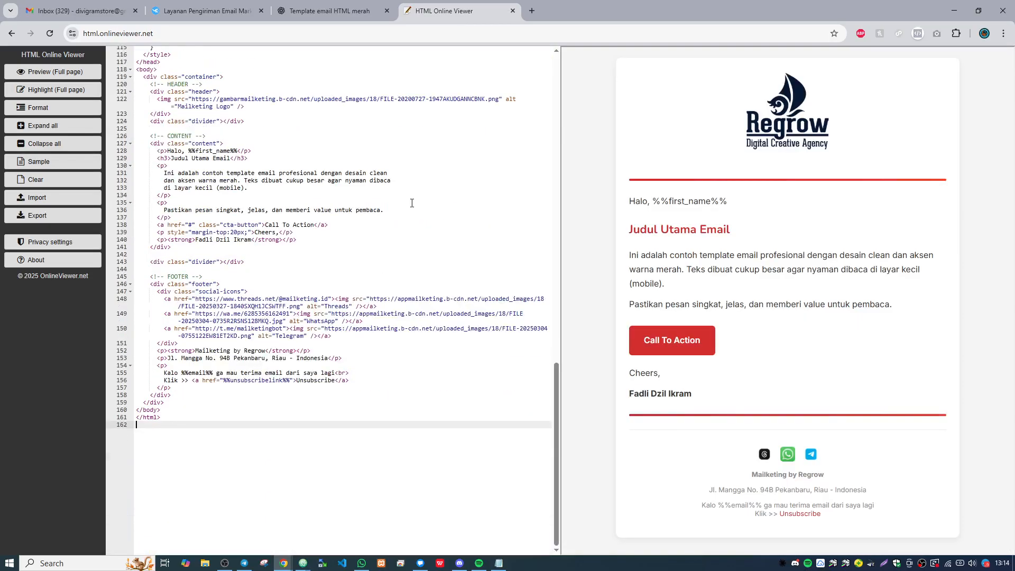
scroll(413, 204, up, 15)
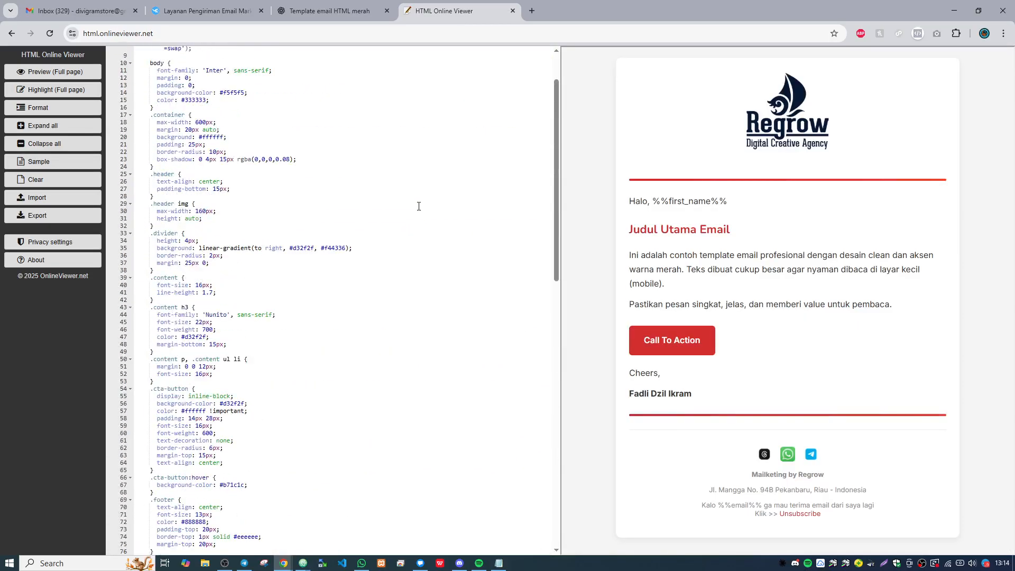
- Copy all of the template code, switch to Mailketing's new email template page and cancel the image dialog
click(317, 109)
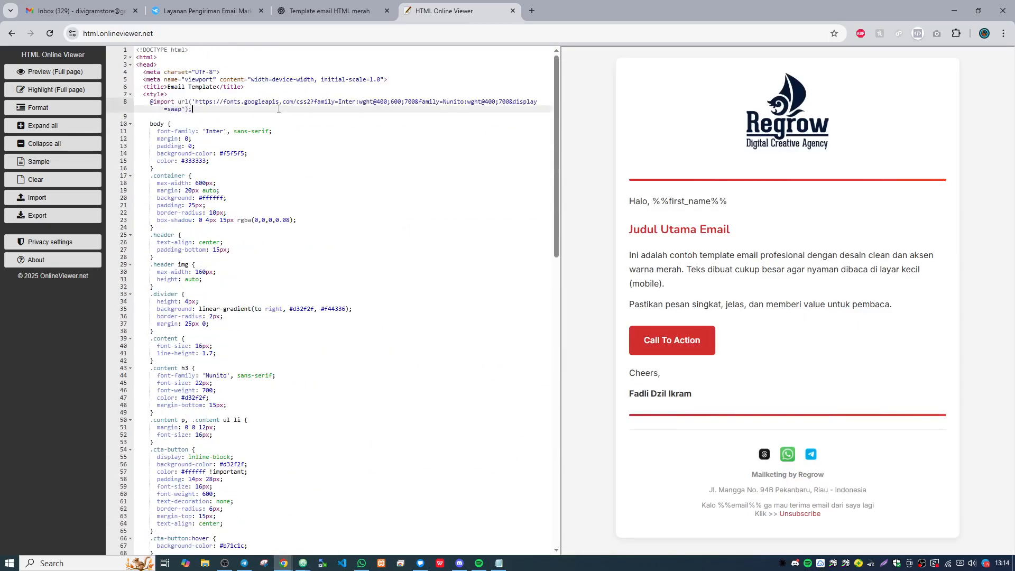
key(ctrl+a)
key(ctrl+c)
click(213, 4)
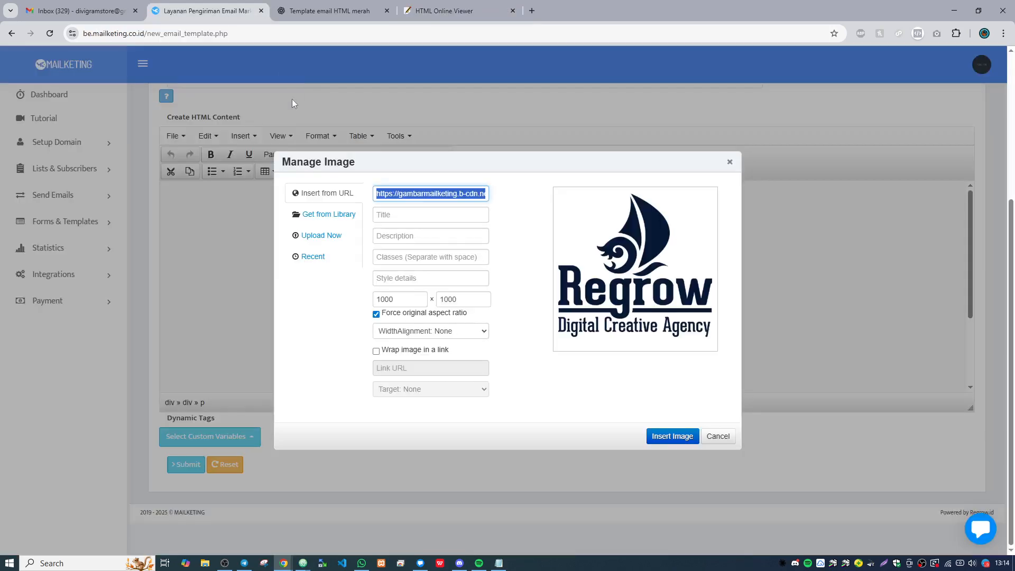
click(727, 438)
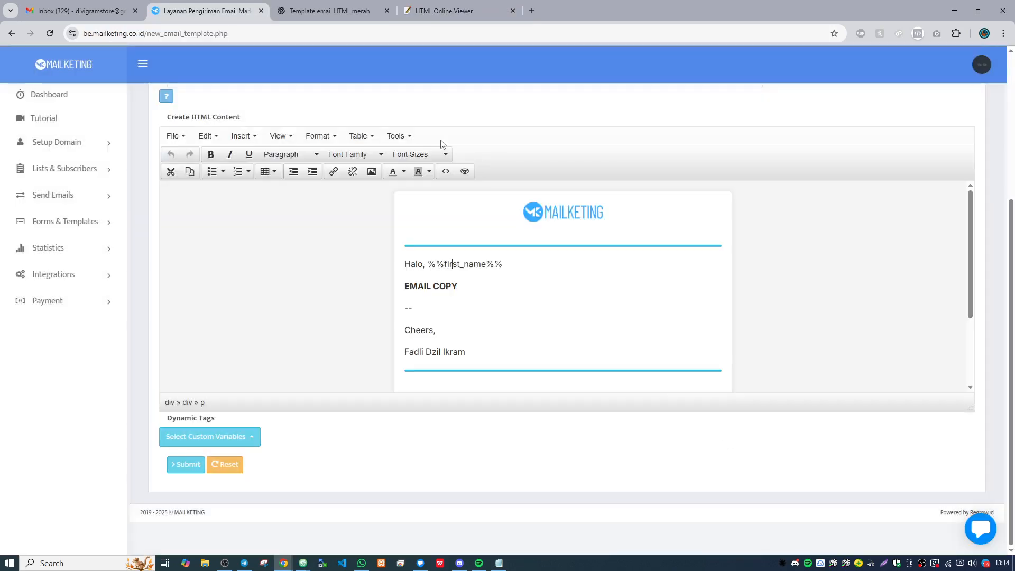
- Fill in the new template's details with the group "template test" and the name "dsfdsfdsfdsf"
scroll(516, 166, up, 3)
click(335, 181)
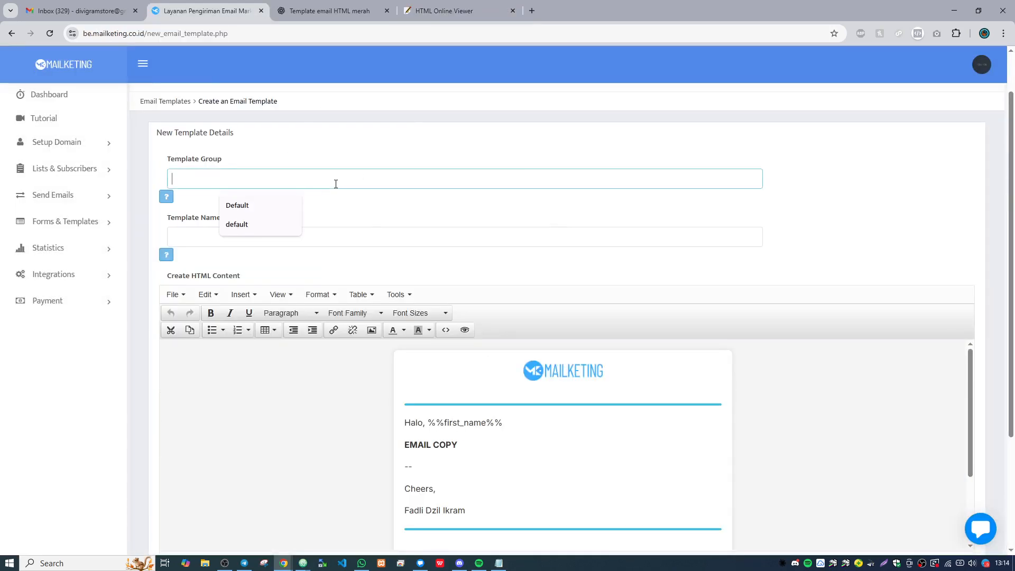
text(template test)
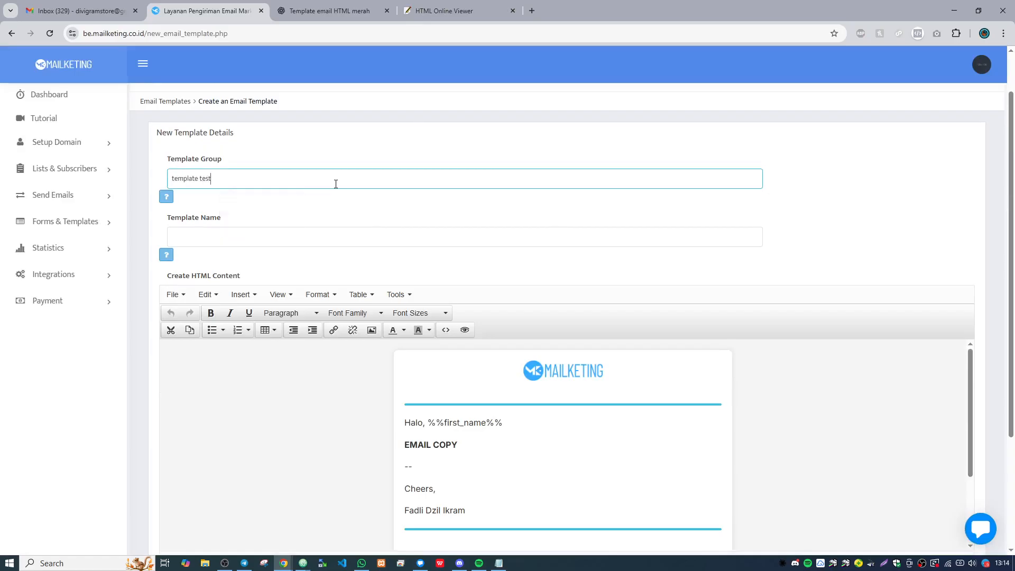
key(Tab)
text(dsfdsfdsf)
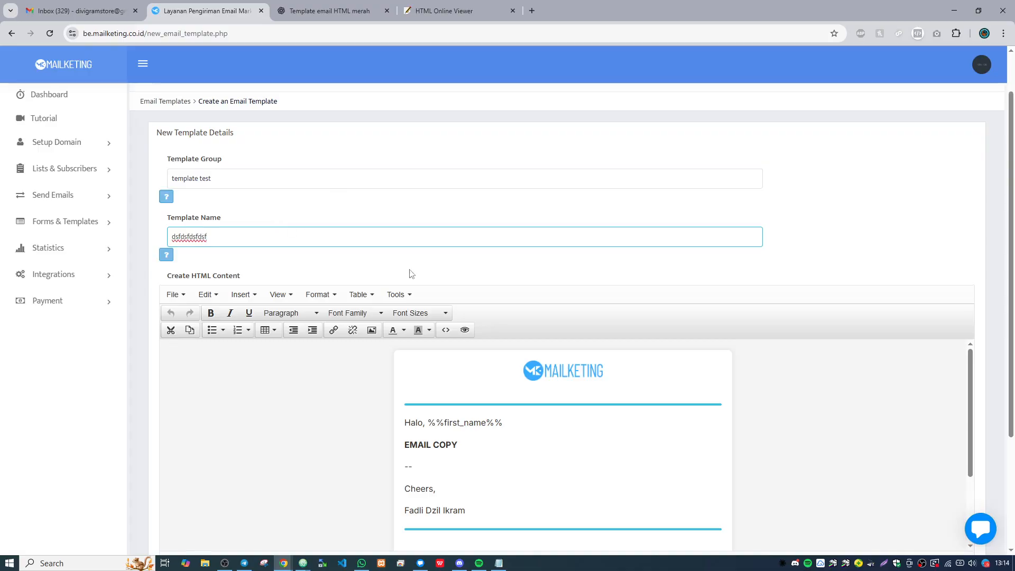
- Replace the entire source code of the template's HTML content with the copied responsive code and apply it
scroll(412, 273, down, 2)
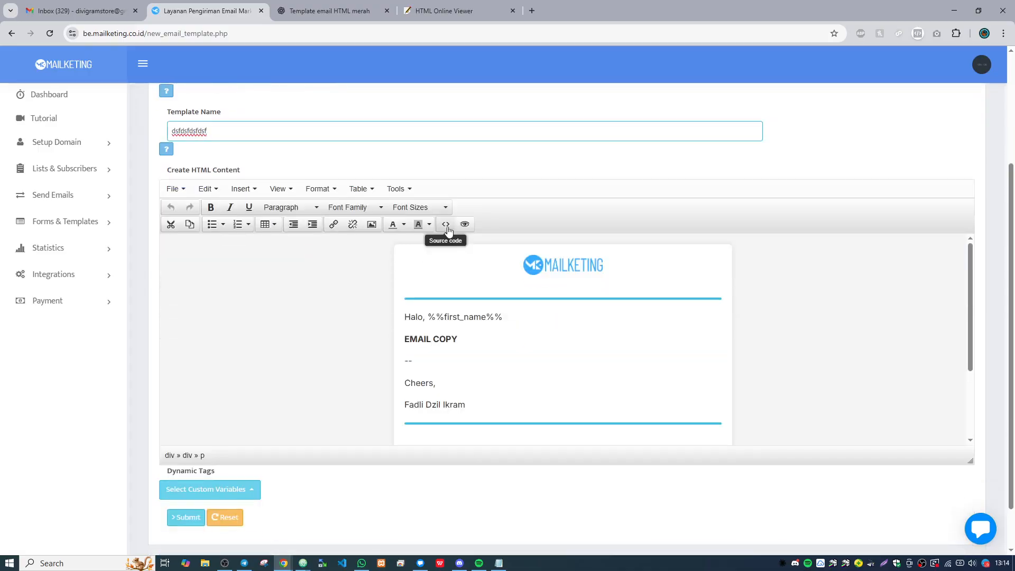
click(447, 225)
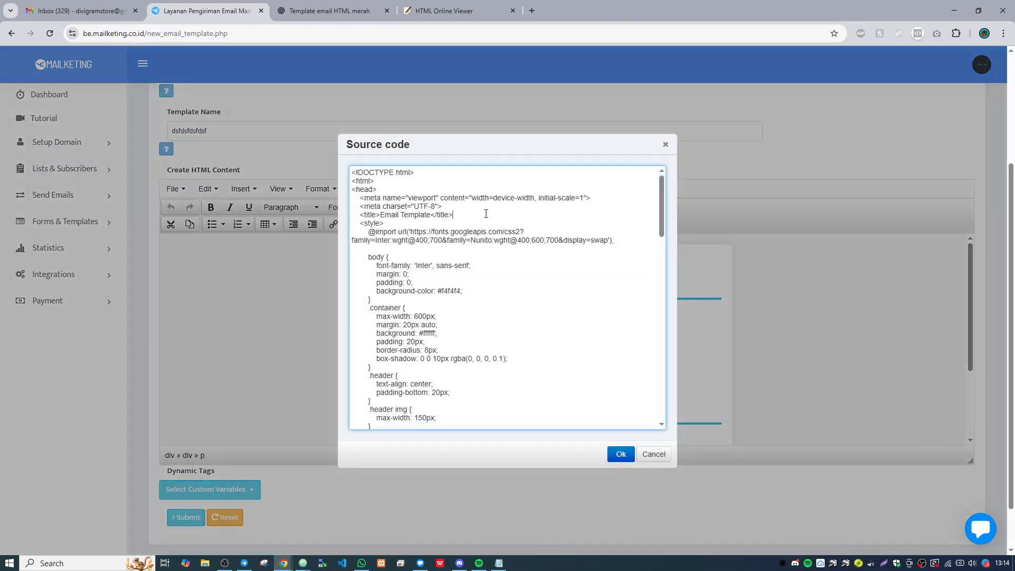
key(ctrl+a)
key(BackSpace)
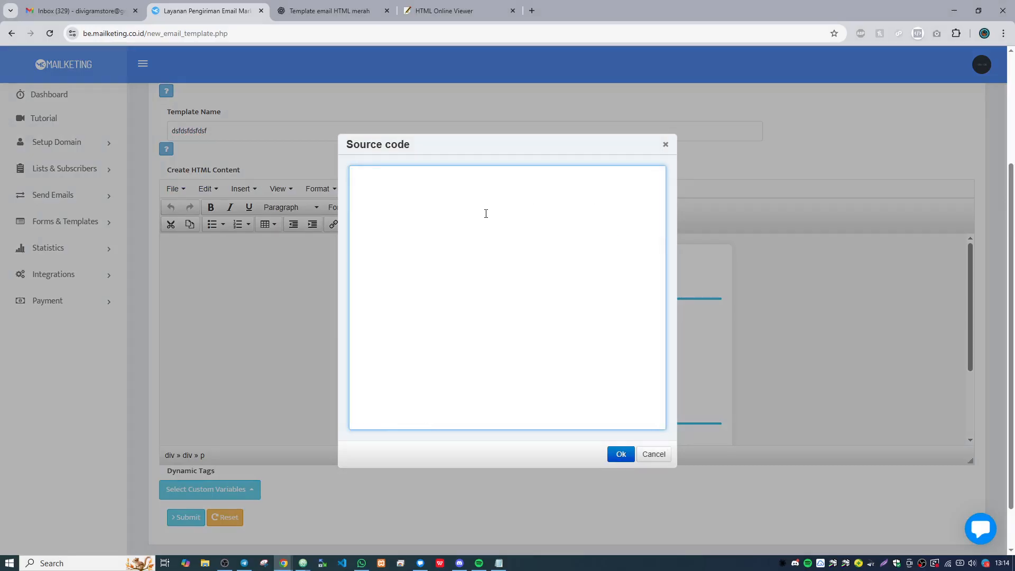
key(ctrl+v)
click(621, 453)
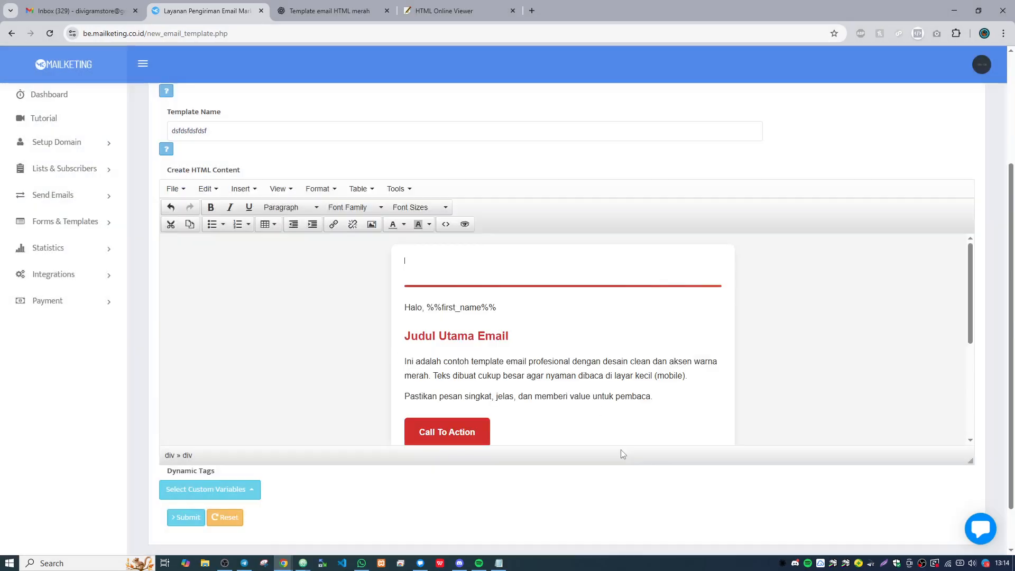
- Review the email content down to the footer, submit the new template and check the saved version
scroll(649, 298, down, 4)
scroll(649, 297, up, 6)
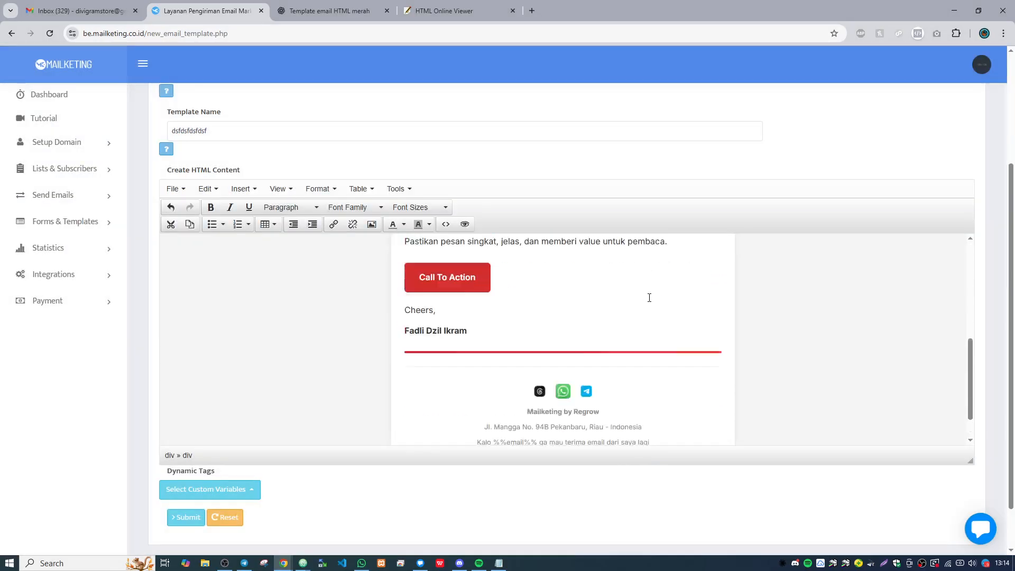
scroll(656, 203, down, 1)
scroll(656, 204, down, 6)
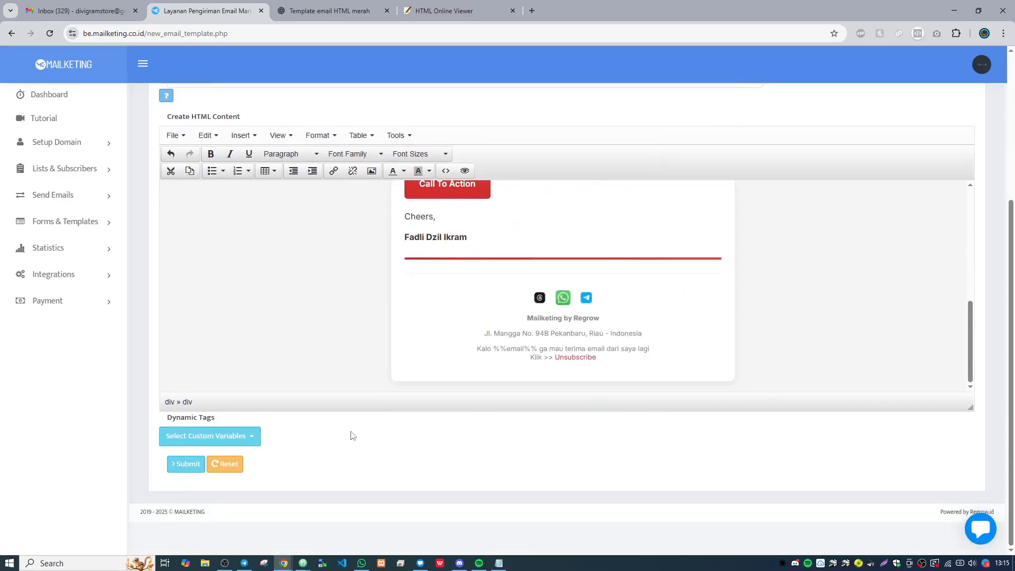
click(184, 465)
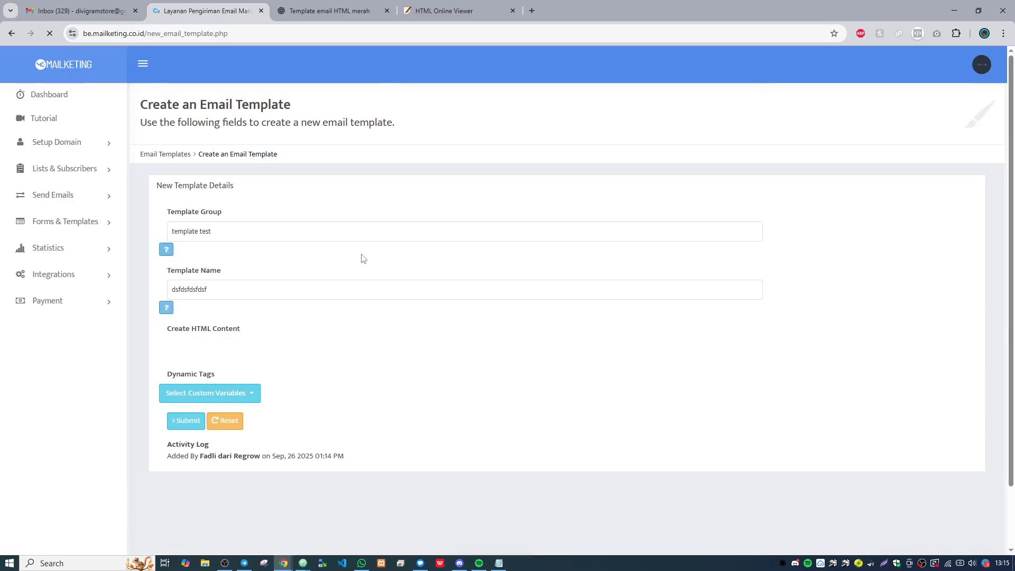
scroll(284, 287, down, 4)
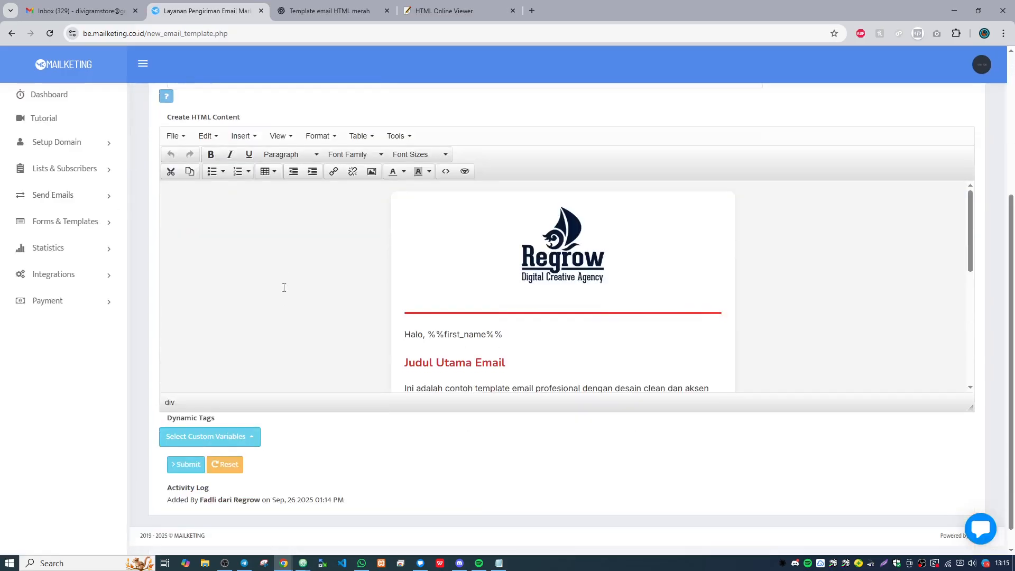
scroll(284, 288, up, 3)
- Open the list of all email templates under Forms & Templates
click(84, 199)
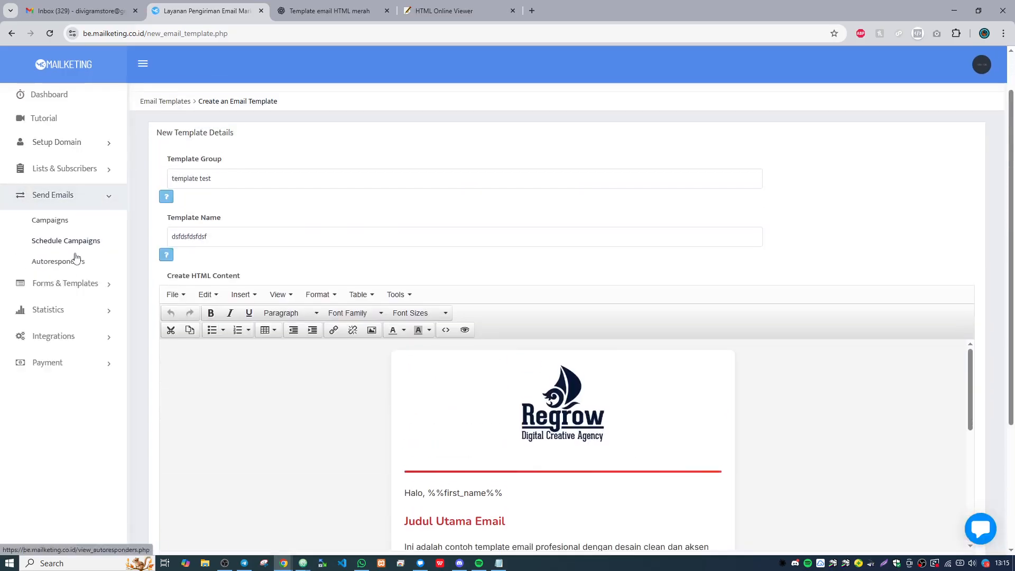
click(84, 283)
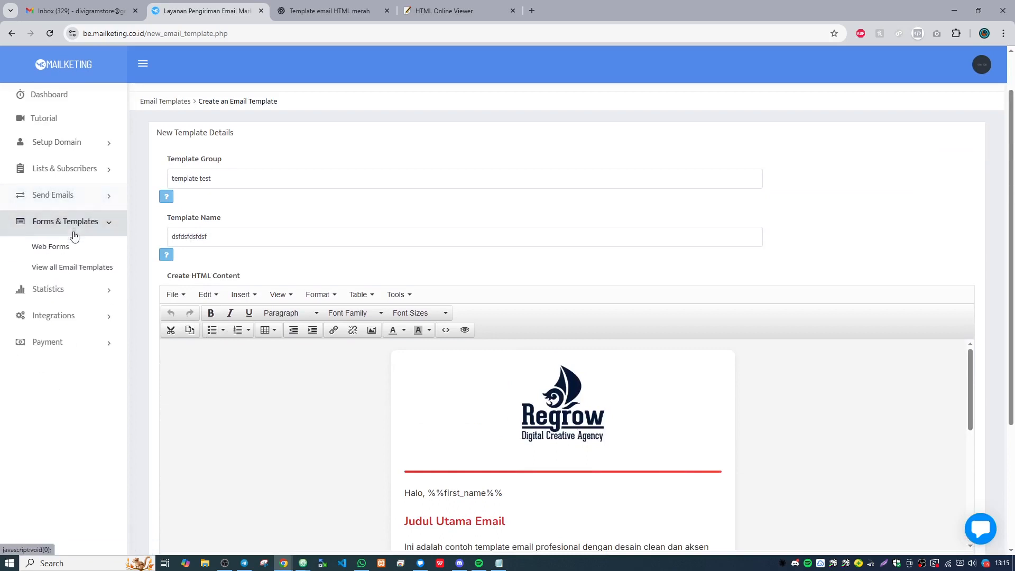
click(82, 267)
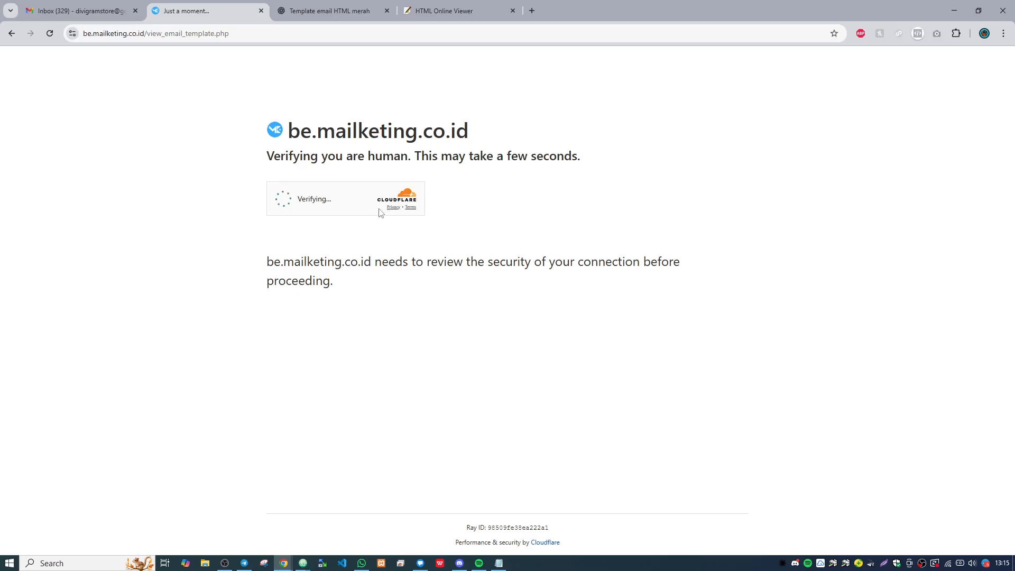
click(247, 36)
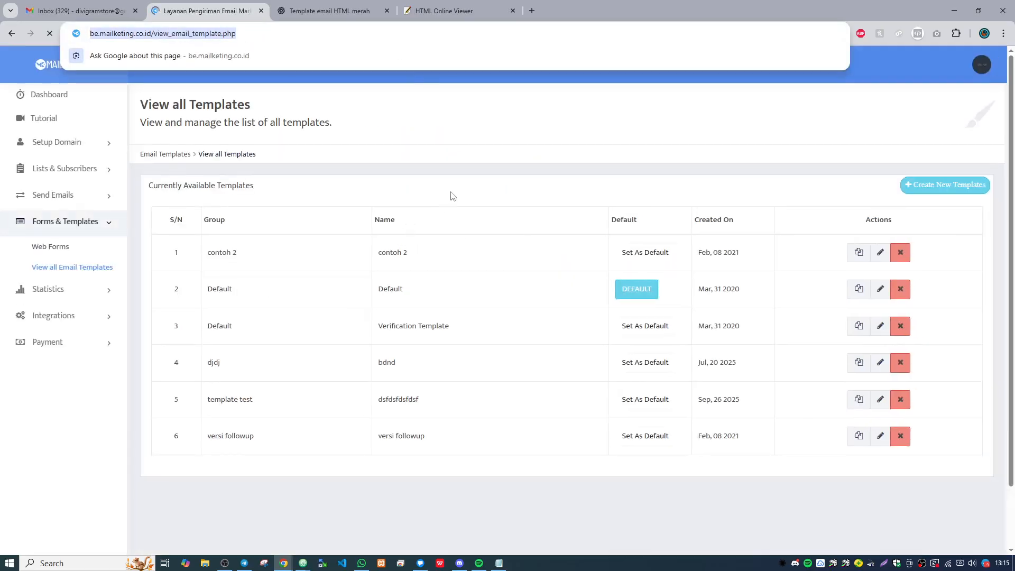
- Set the template "dsfdsfdsfdsf" in the group "template test" as the default email template
click(453, 189)
drag(233, 428, 439, 428)
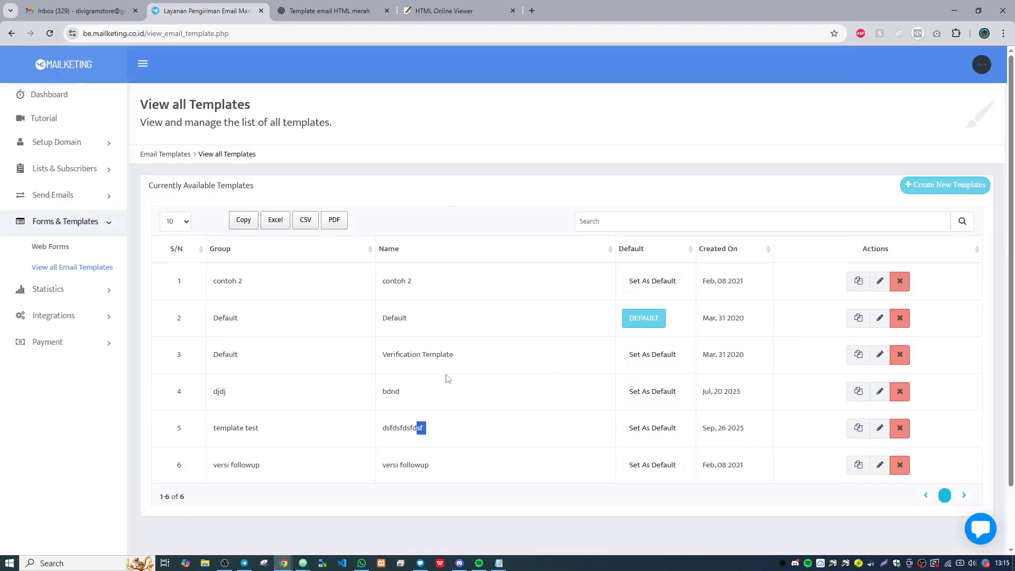
click(647, 429)
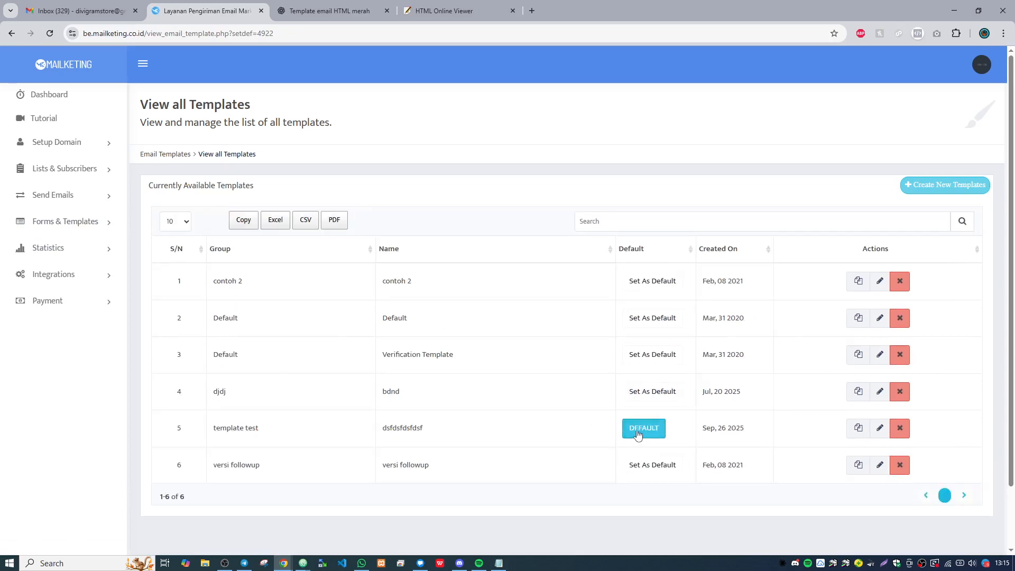
- Open the email Campaigns list in a new browser tab and switch to it
click(82, 199)
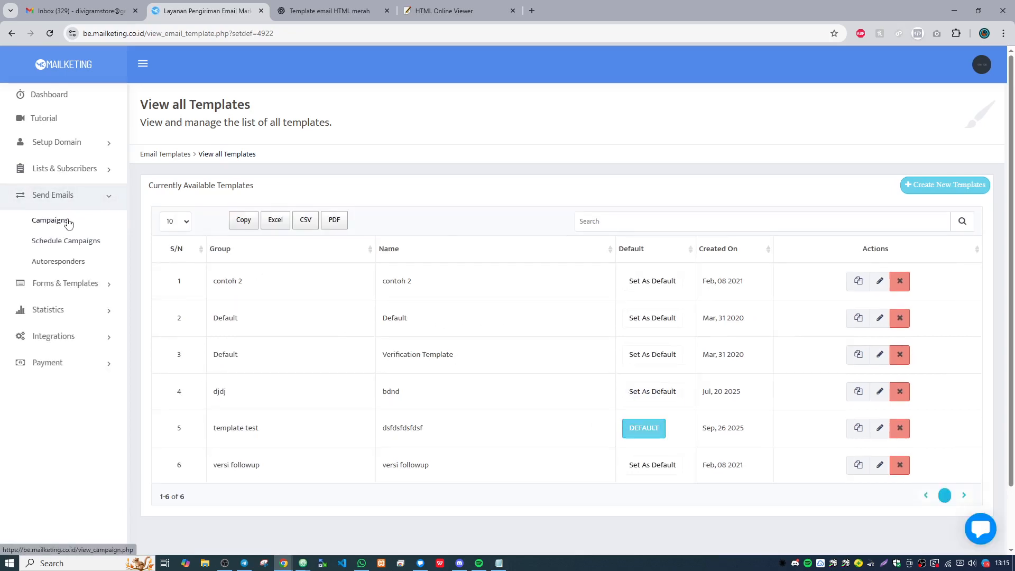
right_click(68, 220)
click(127, 231)
click(327, 11)
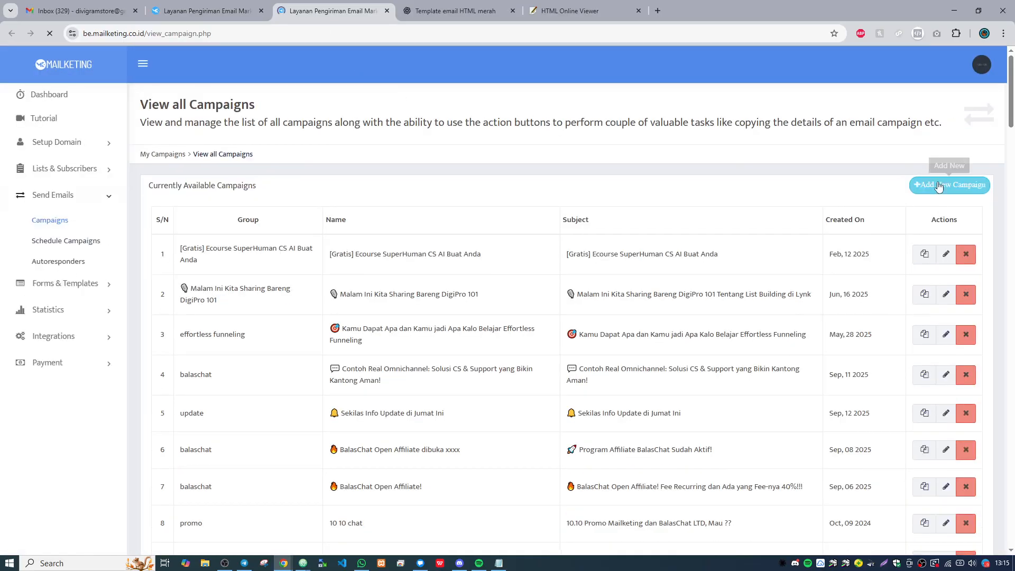
- Start a new email campaign and review the default template in its HTML content from the logo down to the footer
click(938, 189)
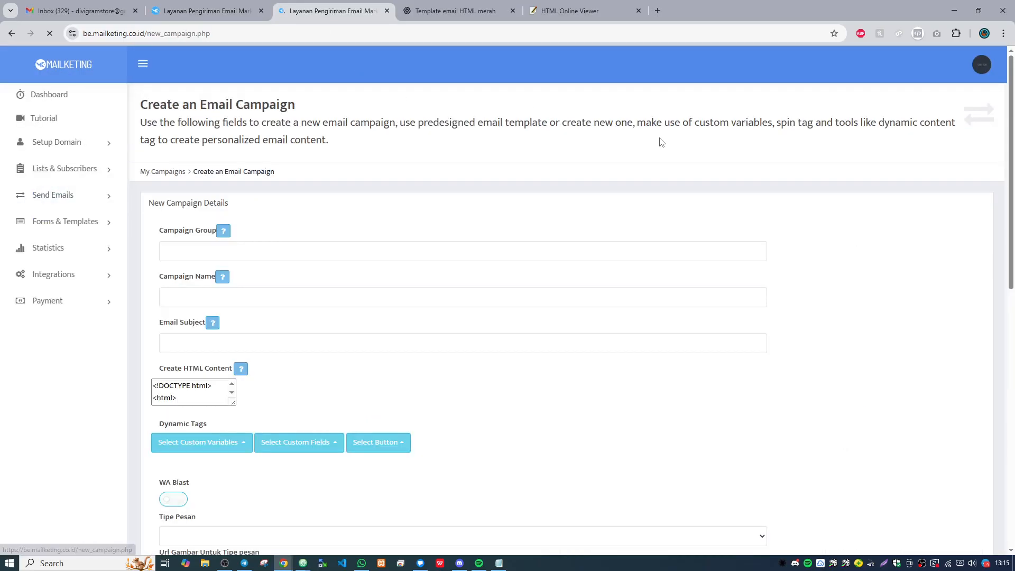
scroll(507, 283, down, 4)
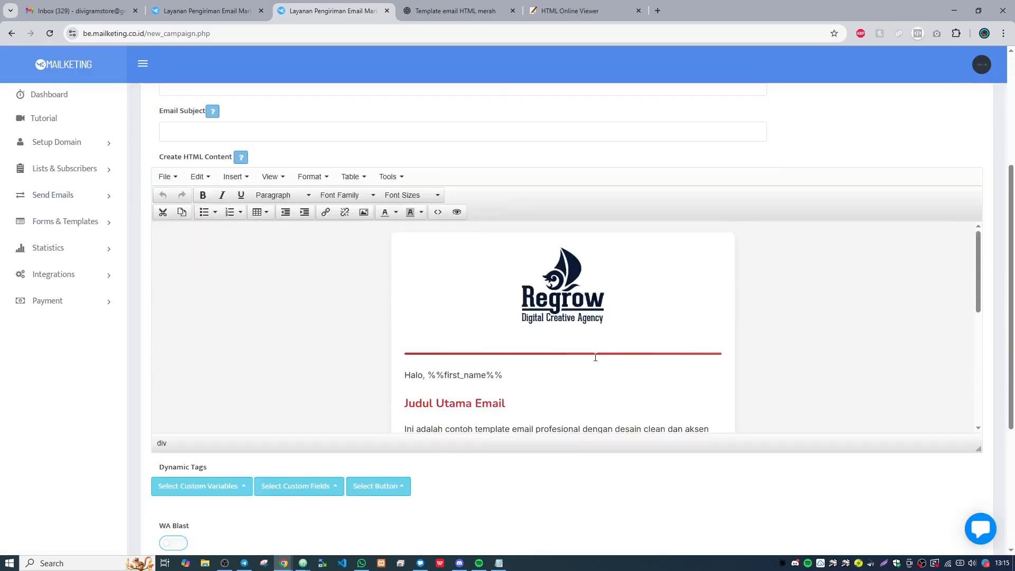
scroll(594, 355, down, 4)
scroll(595, 357, up, 2)
scroll(595, 358, up, 3)
scroll(602, 343, down, 5)
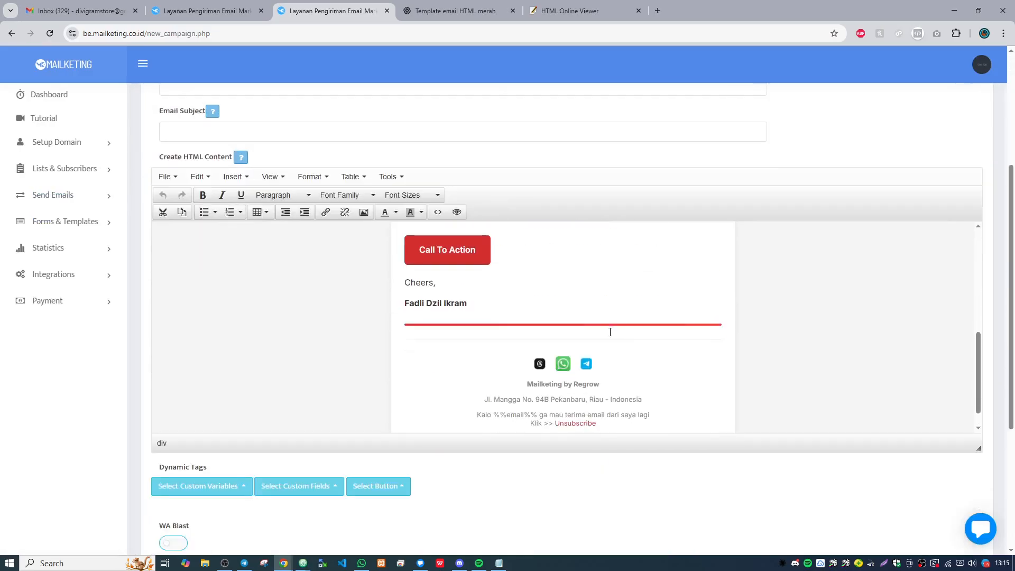
scroll(607, 333, up, 4)
scroll(544, 273, up, 2)
- Enter "saya cuma mau test doank" as the campaign's email subject
click(297, 132)
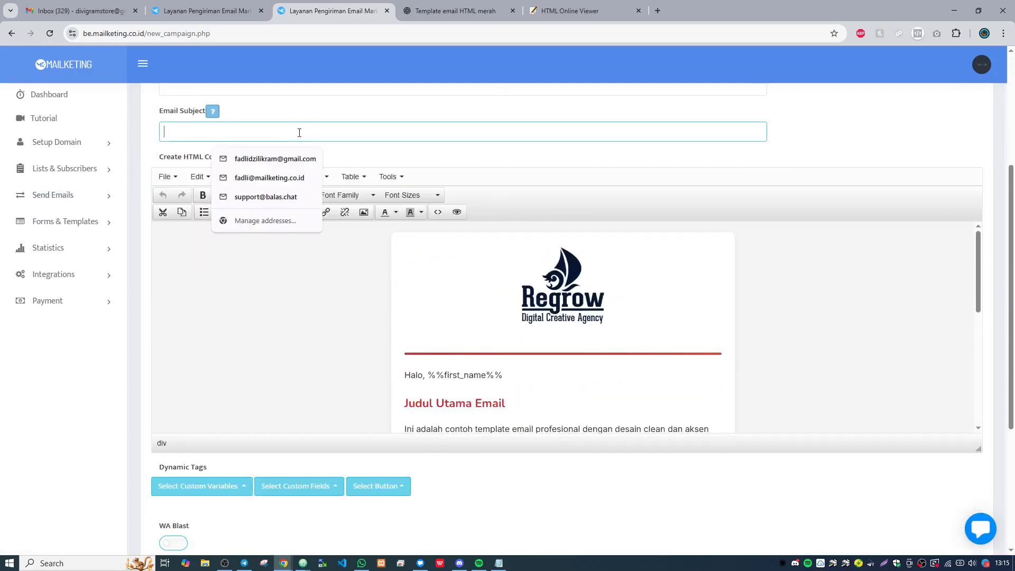
text(dfgdfgdfg)
key(BackSpace)
key(BackSpace)
key(BackSpace)
key(BackSpace)
key(BackSpace)
key(BackSpace)
key(BackSpace)
key(BackSpace)
key(BackSpace)
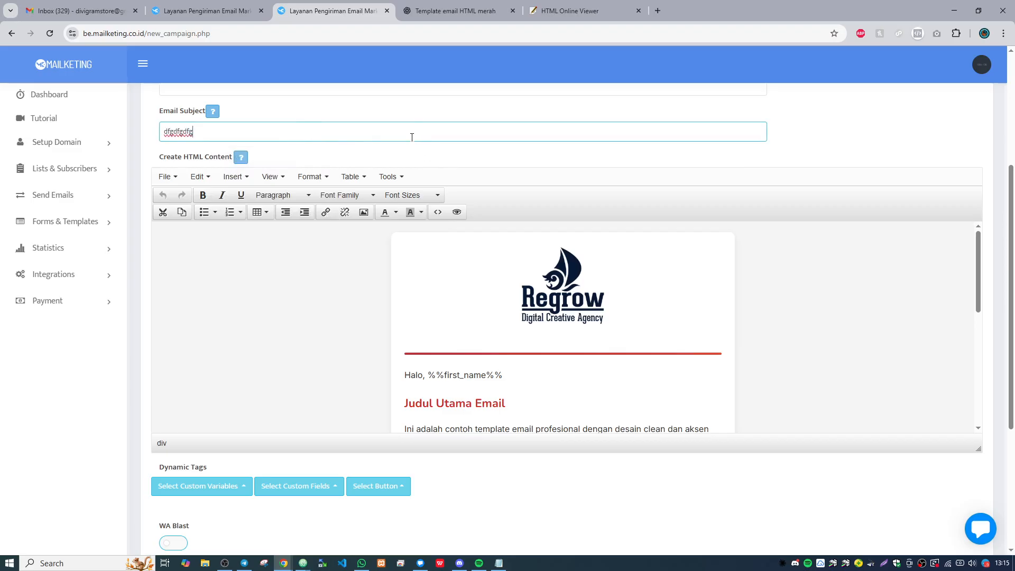
text(sd)
key(BackSpace)
text(aya)
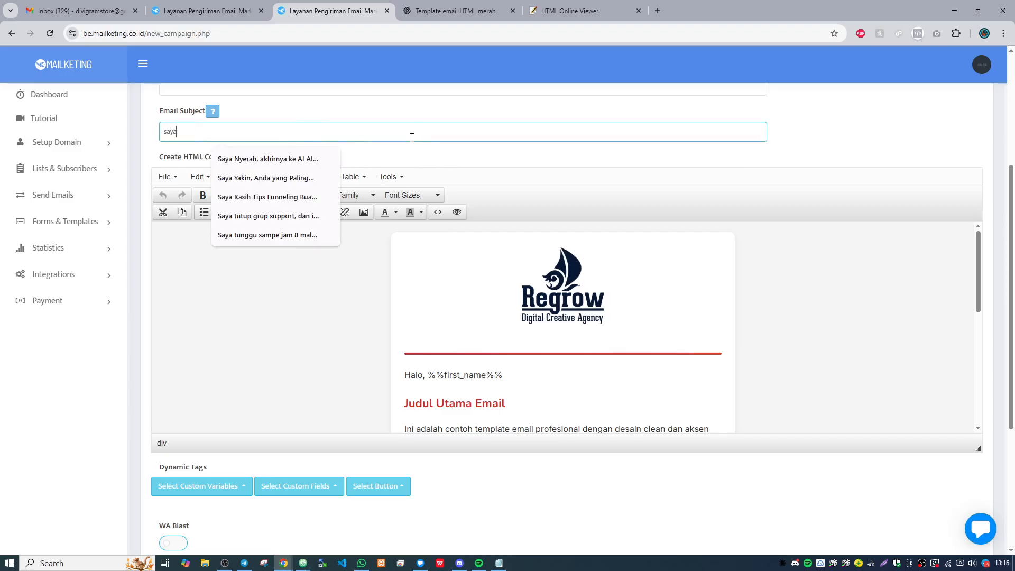
text( cuma mau test doank)
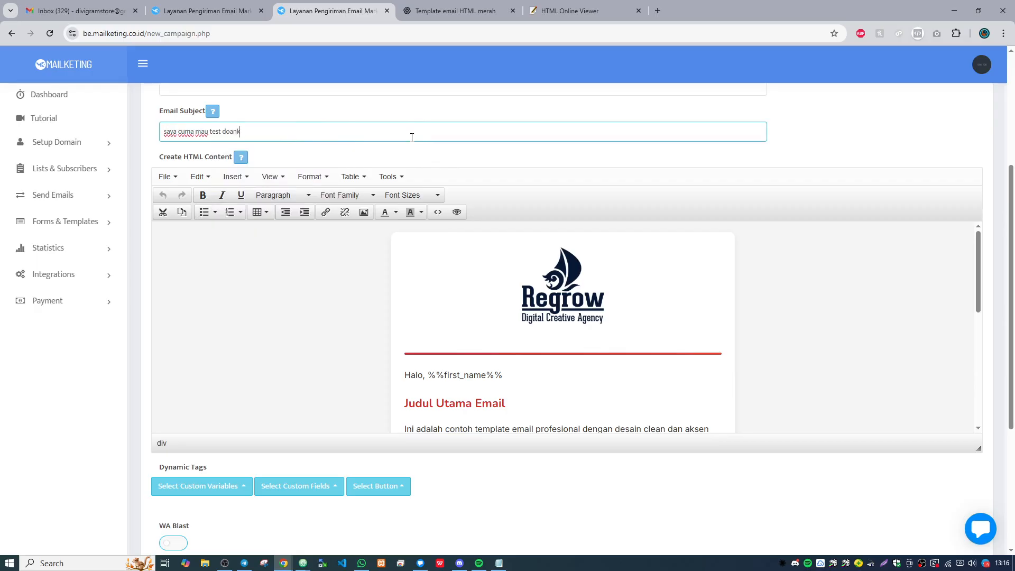
- Send a preview of the campaign to the recipient's Gmail address and dismiss the confirmation message
scroll(546, 286, down, 7)
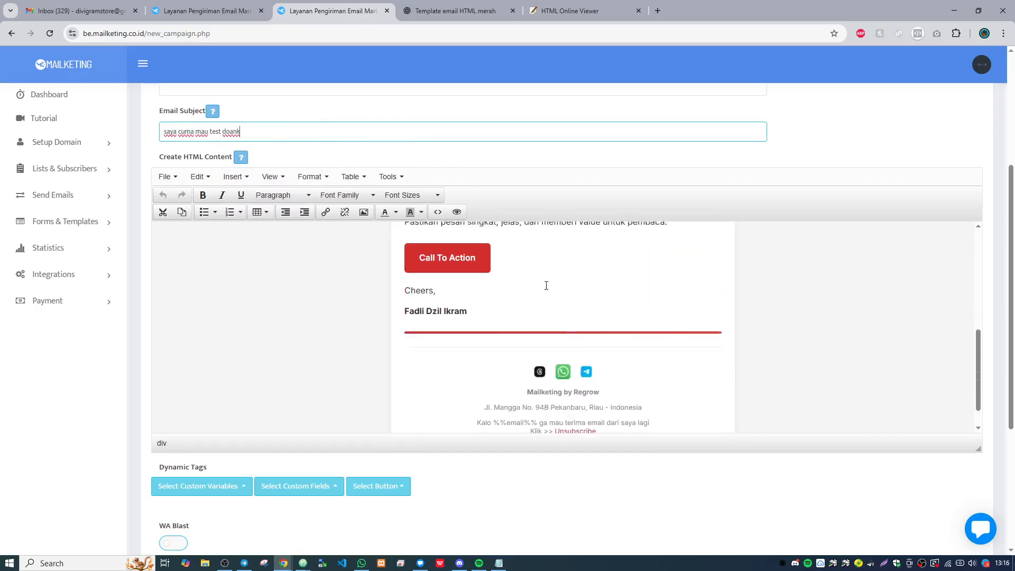
scroll(586, 340, up, 5)
scroll(587, 340, up, 2)
scroll(691, 283, down, 5)
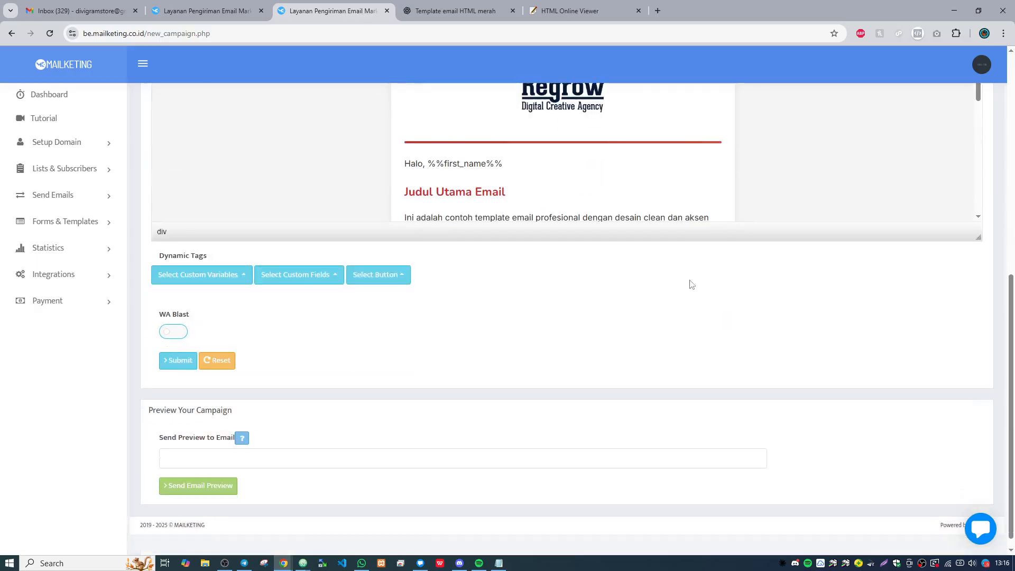
click(347, 442)
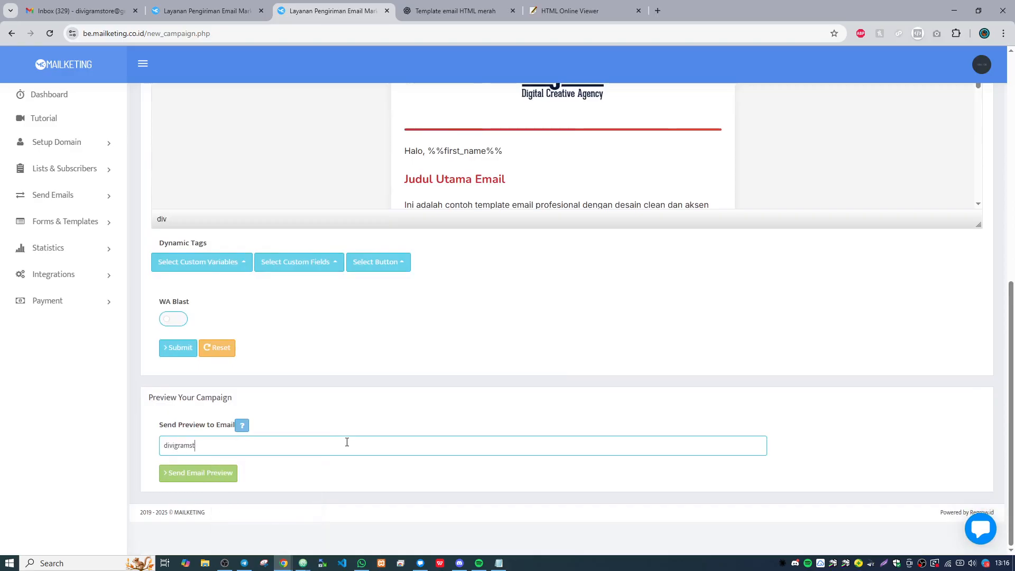
click(235, 473)
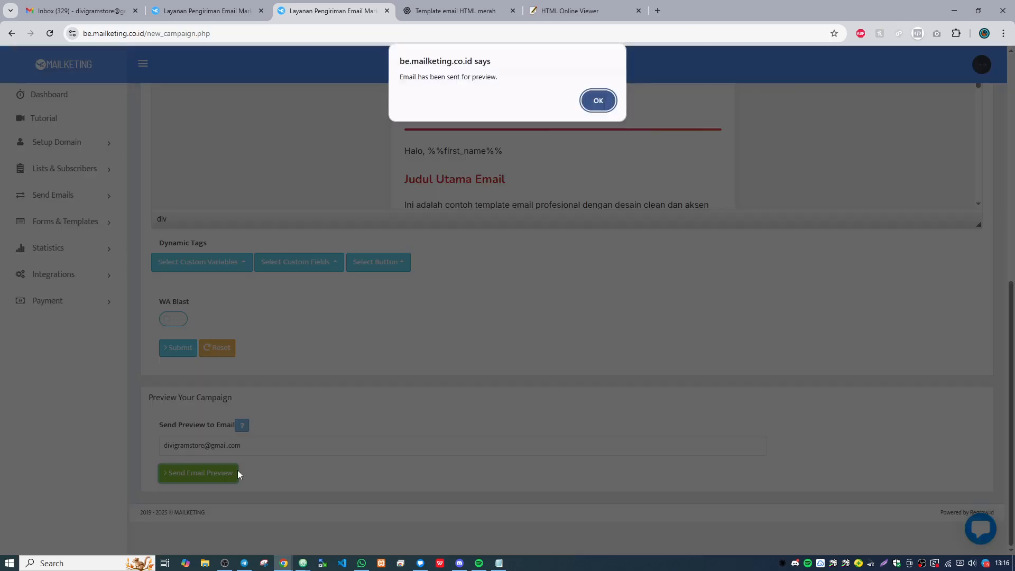
click(599, 101)
- Switch to Gmail, refresh the inbox, open the email "saya cuma mau test doank" and review its layout from logo to footer
click(79, 11)
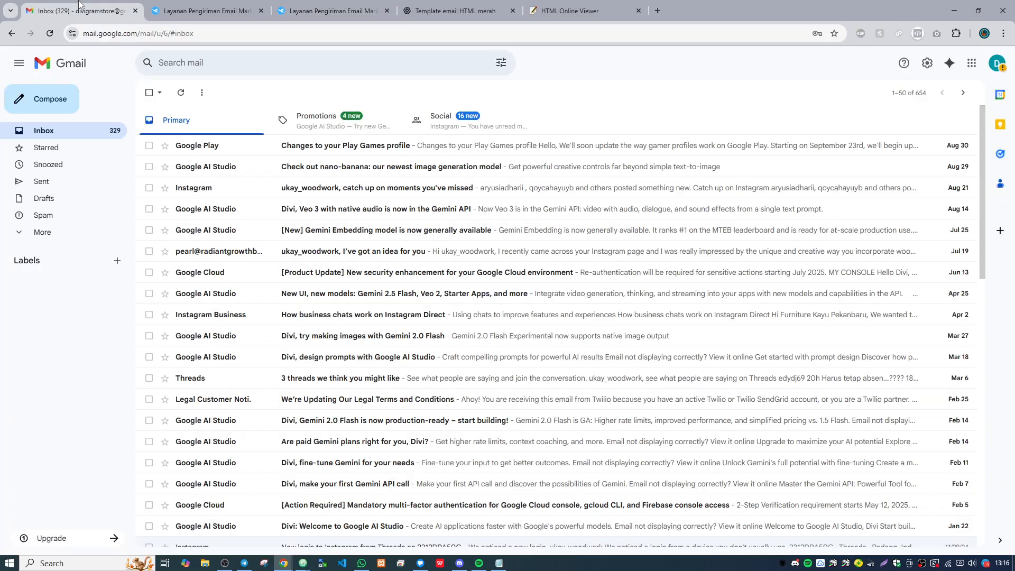
click(181, 93)
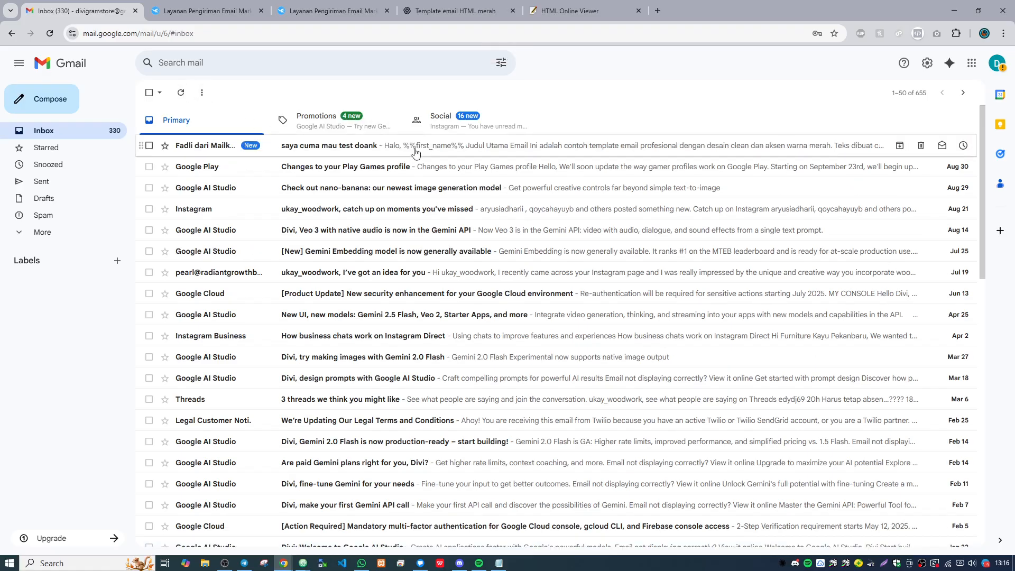
click(423, 153)
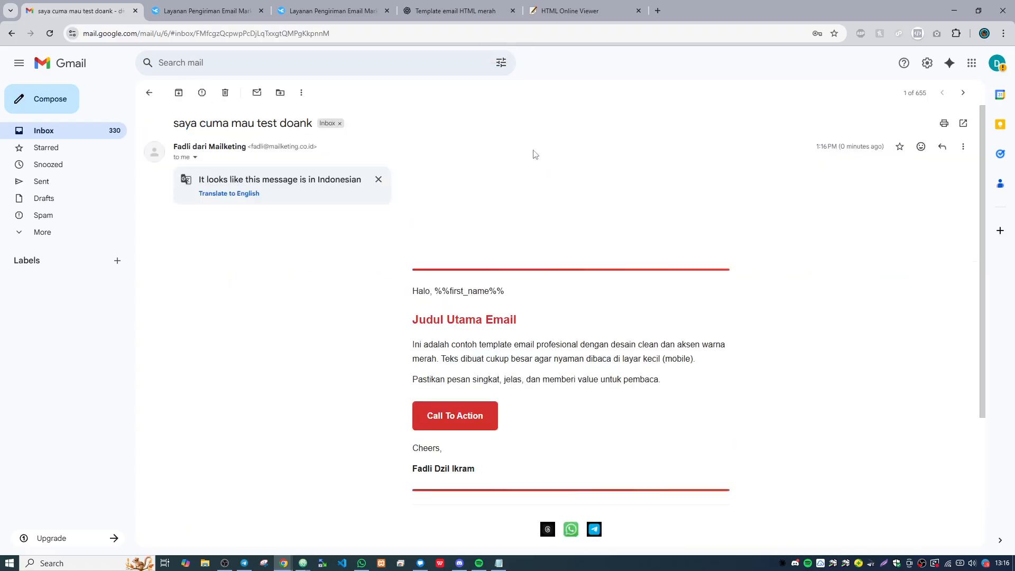
scroll(535, 159, down, 5)
scroll(572, 225, up, 1)
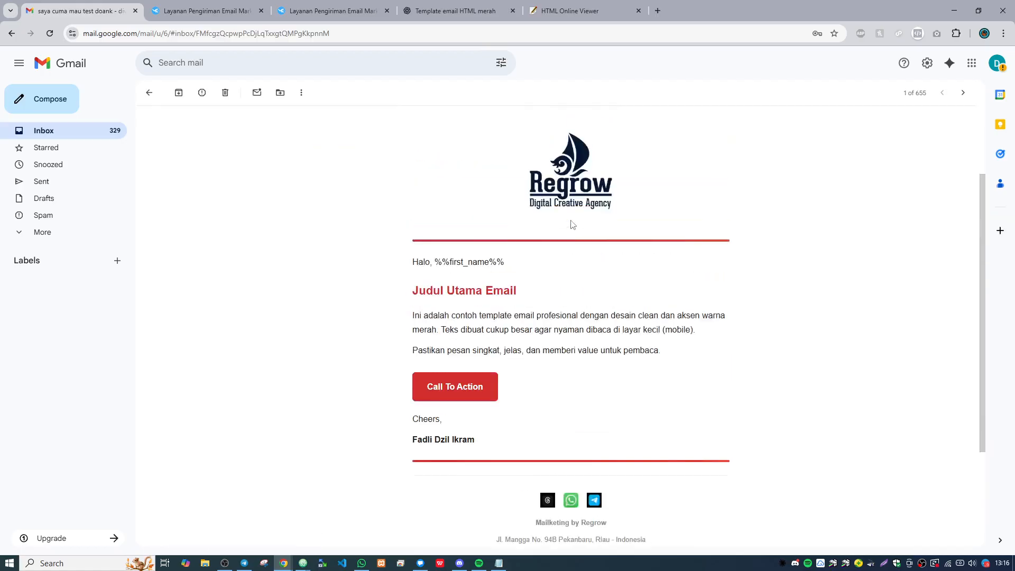
scroll(710, 288, down, 3)
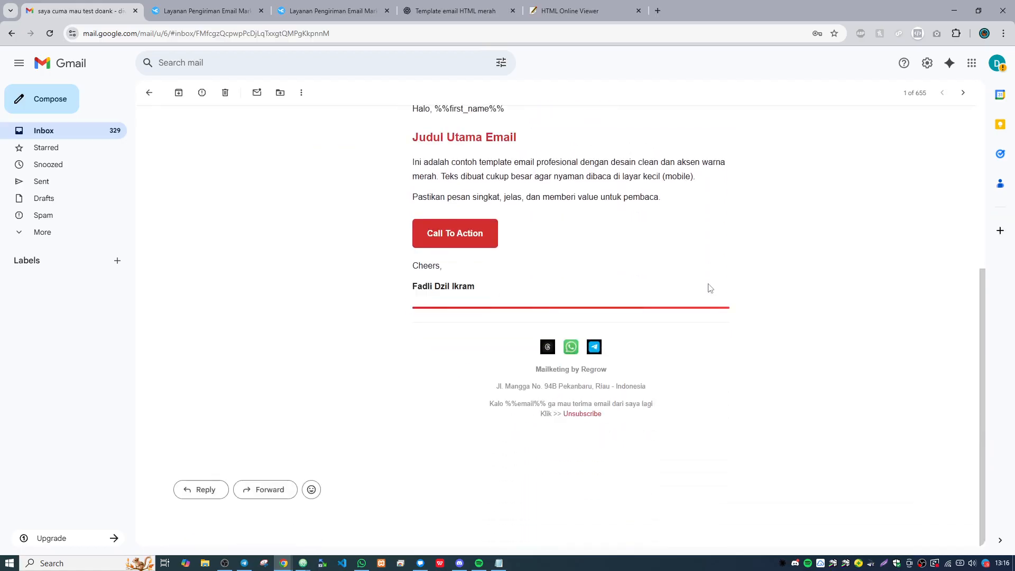
scroll(710, 287, up, 5)
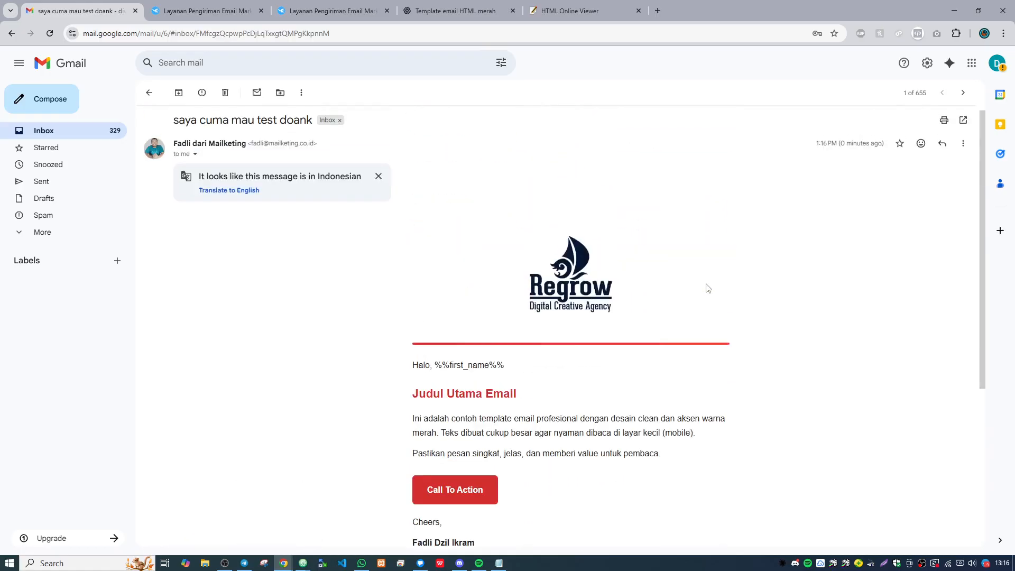
scroll(708, 288, down, 2)
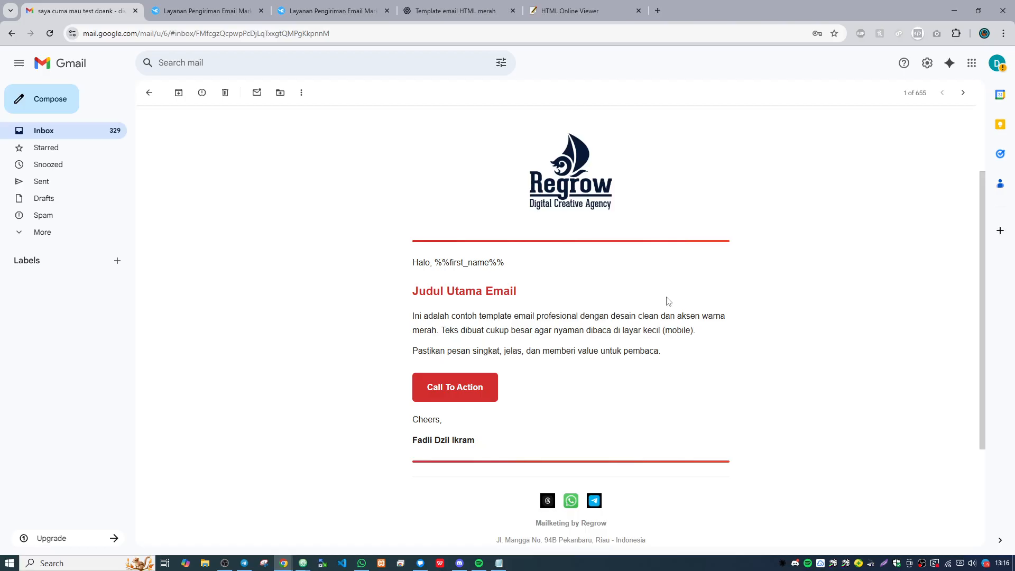
- Return to the Mailketing template list and set the template "Default" as the default email template
click(231, 8)
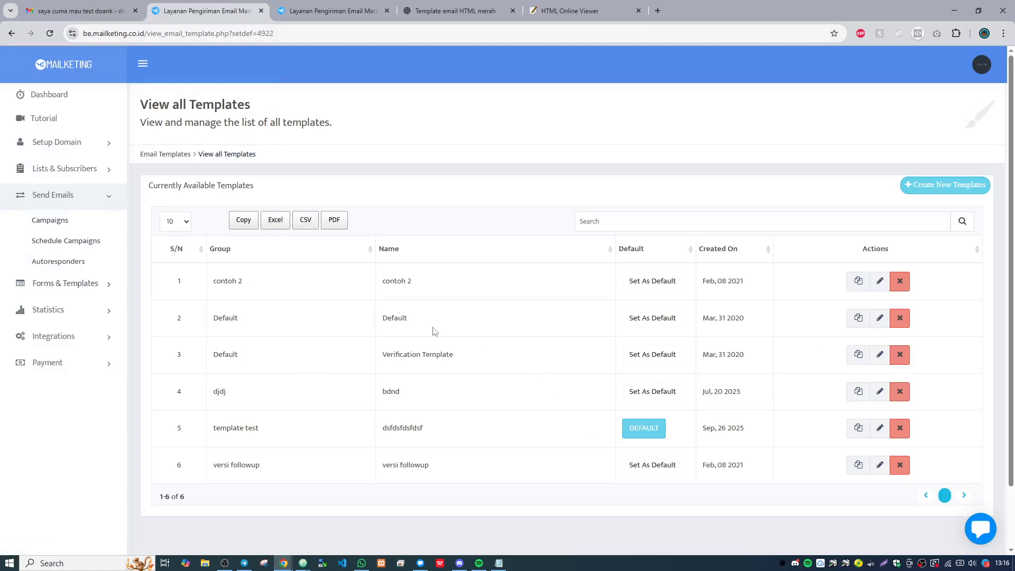
click(654, 318)
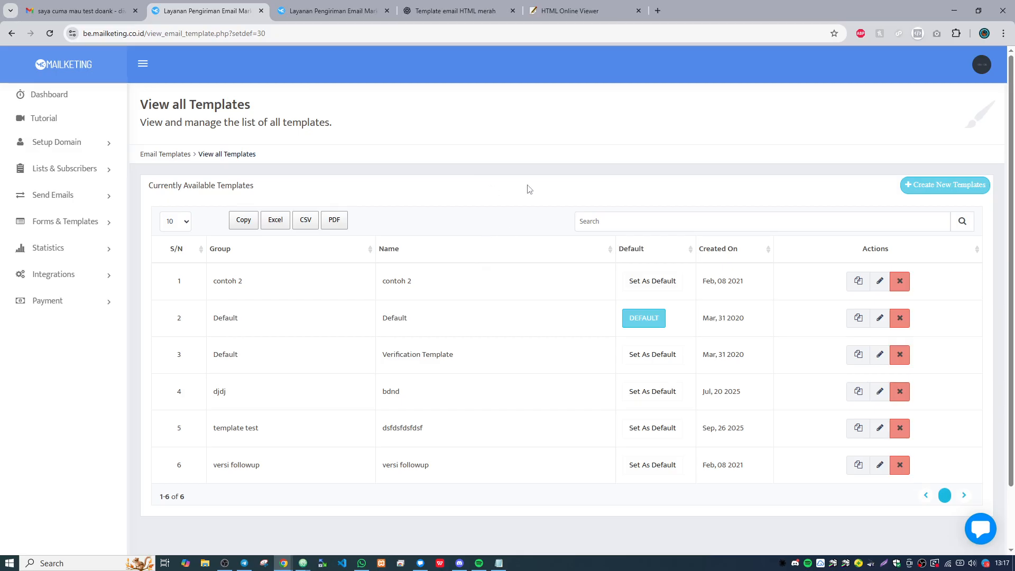
- Switch to HTML Online Viewer and examine the email template's CSS, including its button styles and responsive adjustments
click(570, 11)
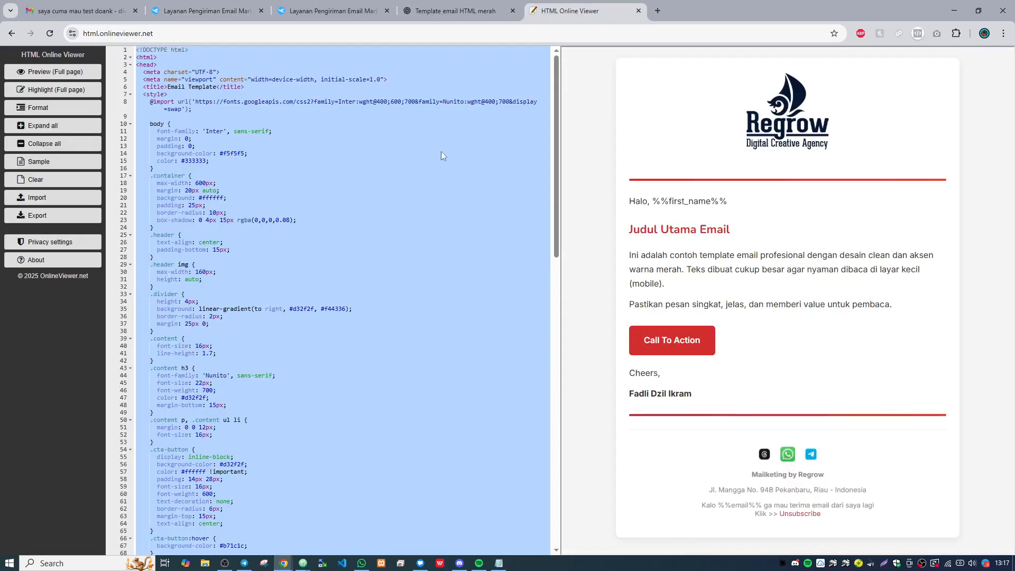
click(436, 167)
scroll(434, 186, down, 2)
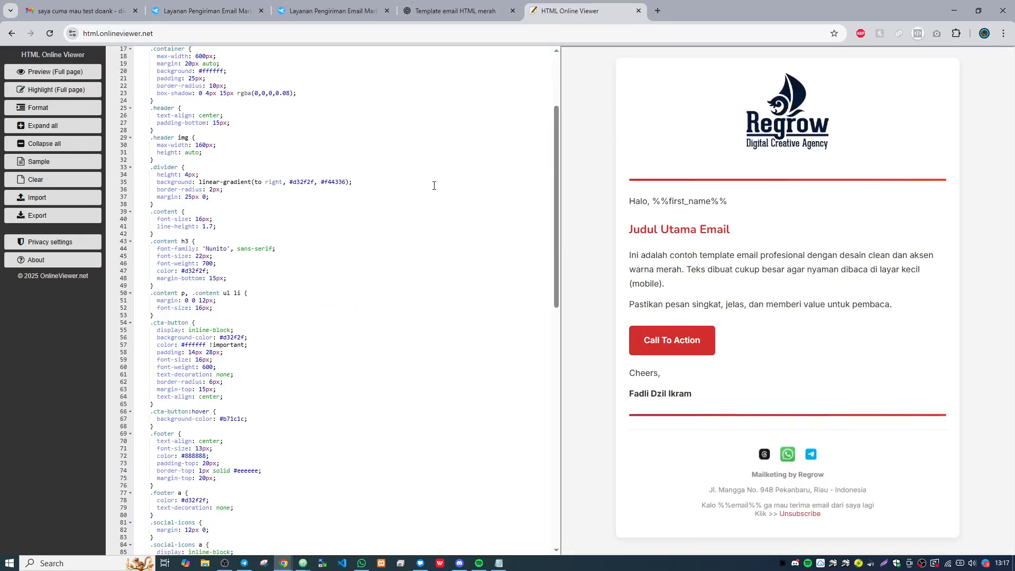
scroll(434, 185, down, 12)
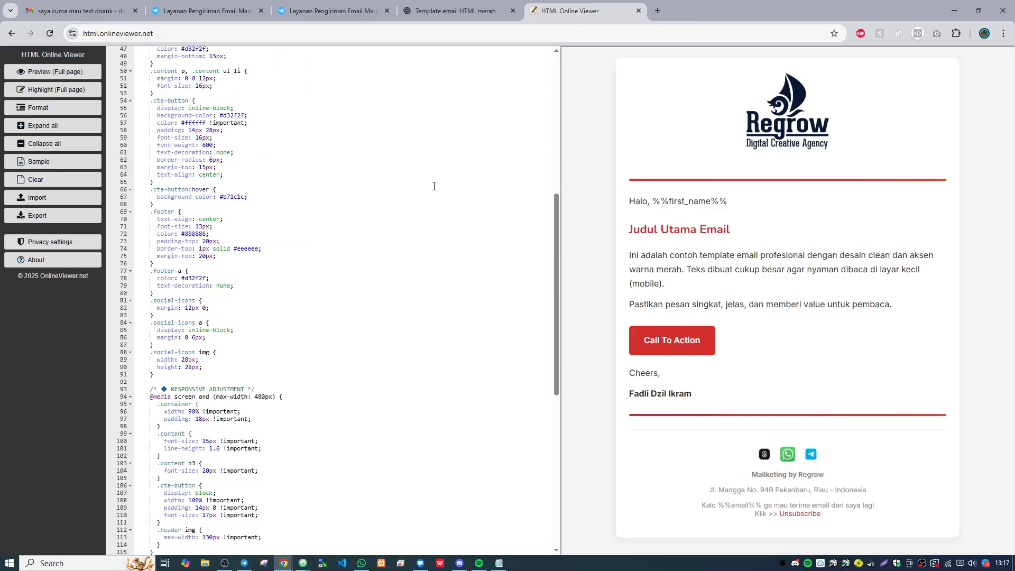
scroll(434, 186, up, 14)
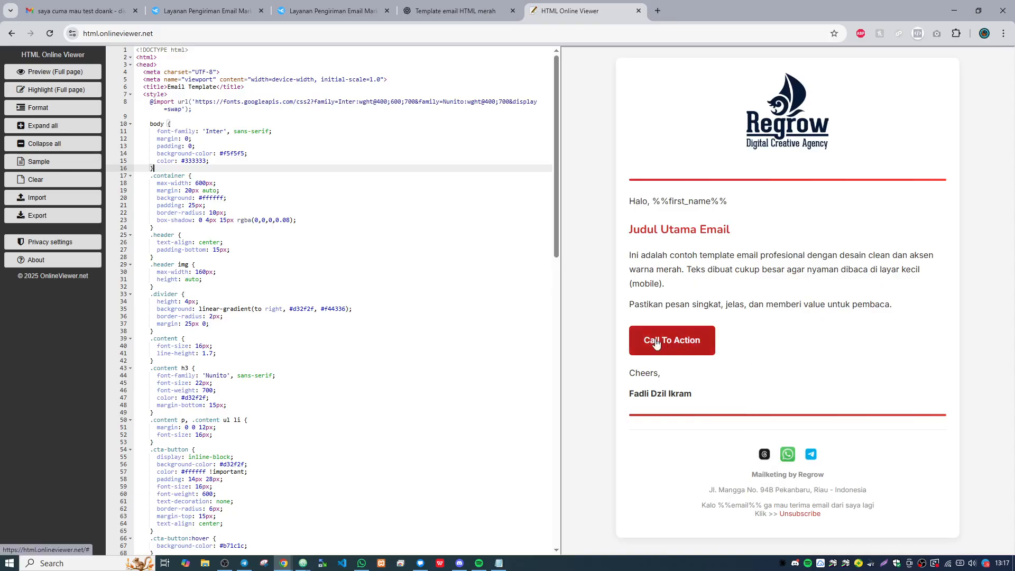
click(455, 10)
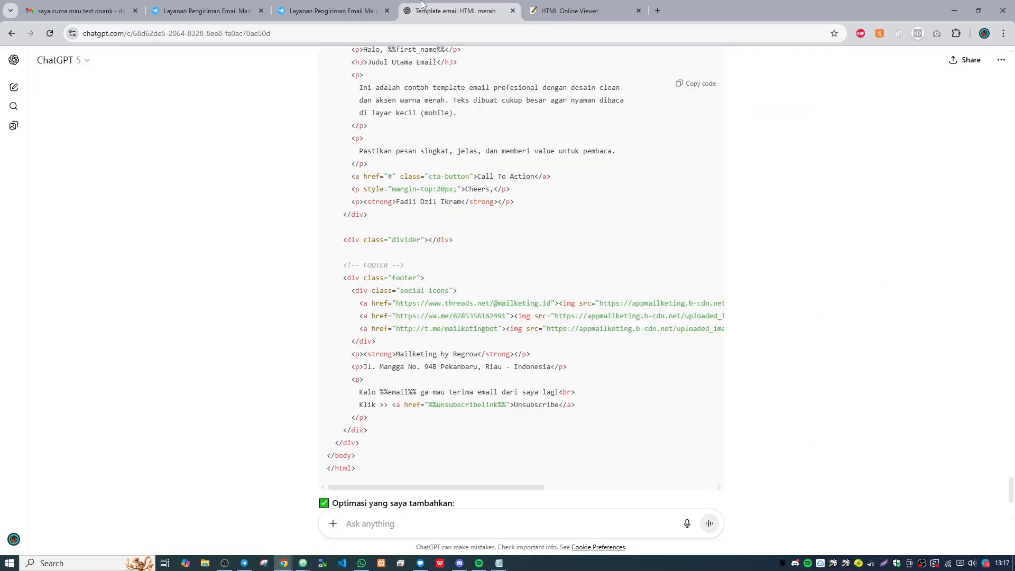
scroll(594, 342, down, 3)
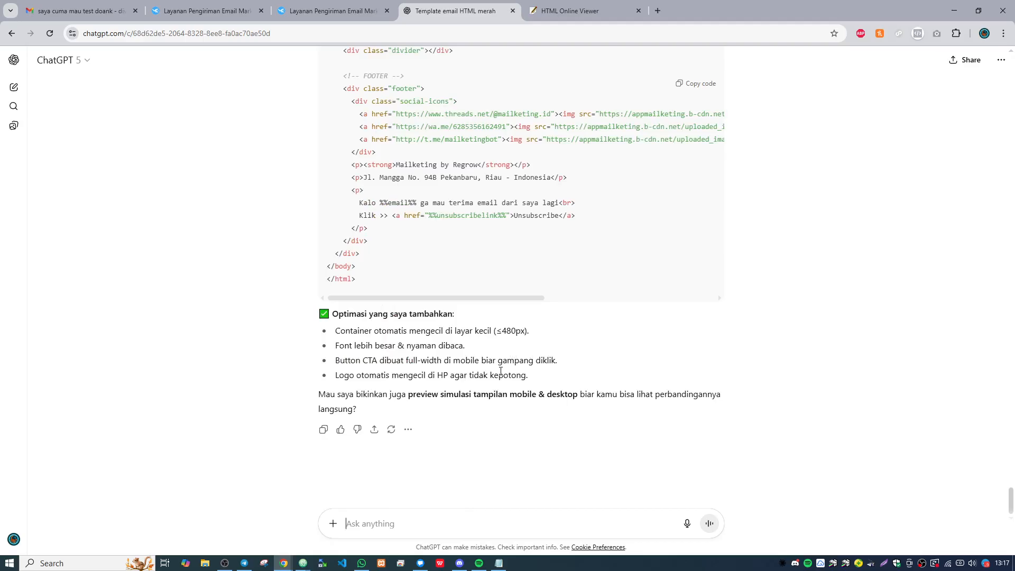
text(buatkan tombol cta)
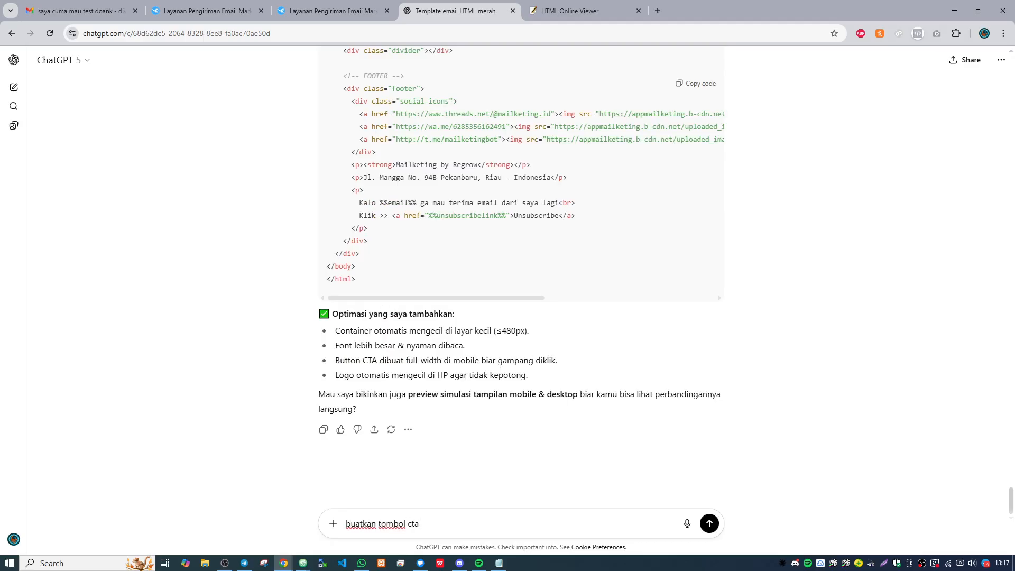
text( pada konten email dengan warna hijau menyala, tulisan)
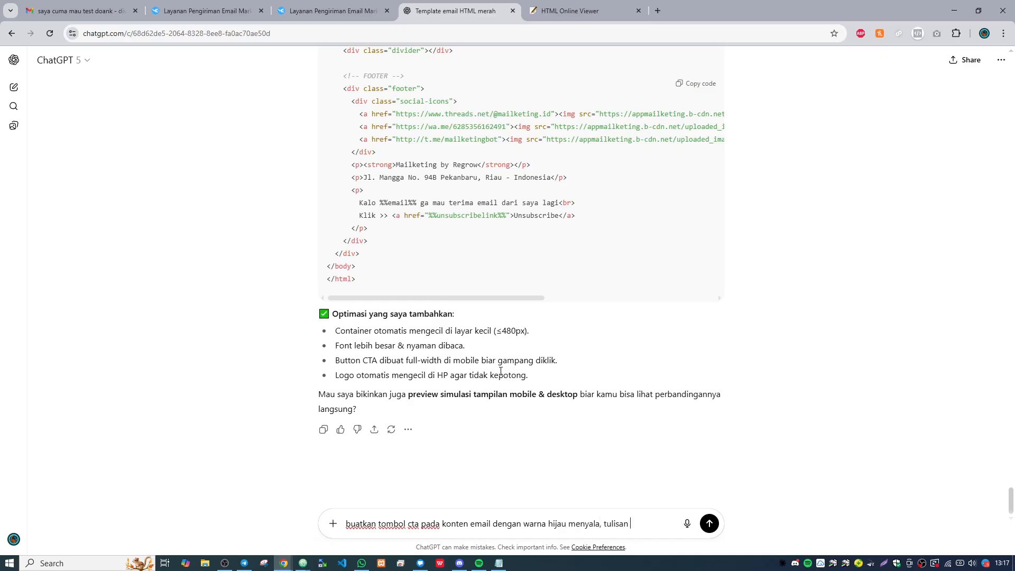
text(Beli Donk)
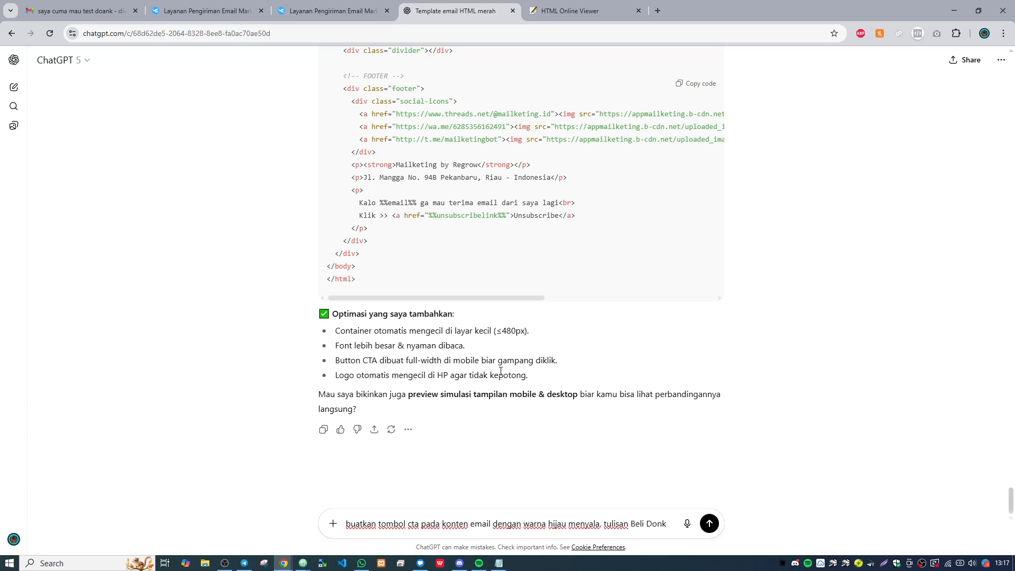
text(, dan url ke)
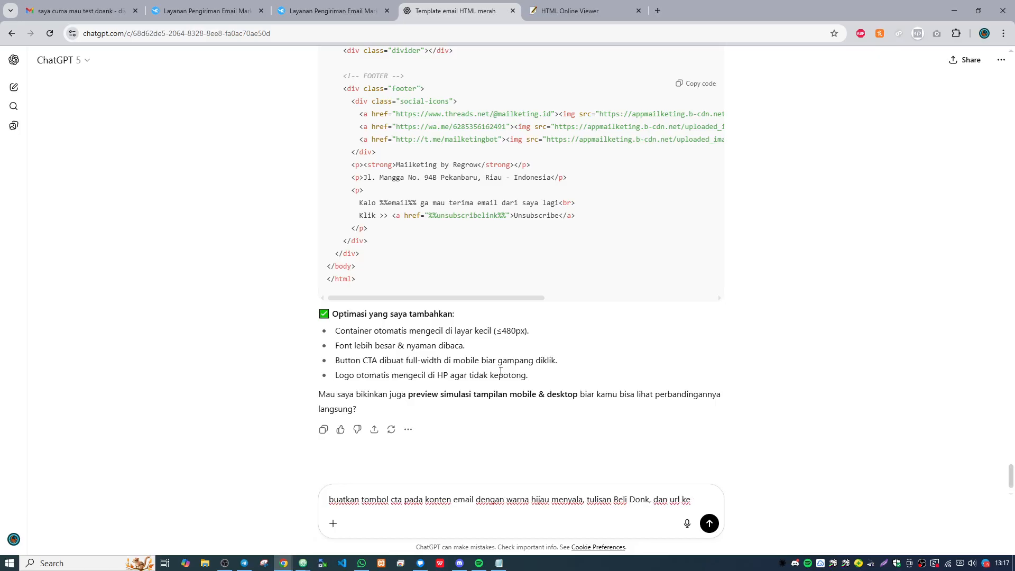
text( https://)
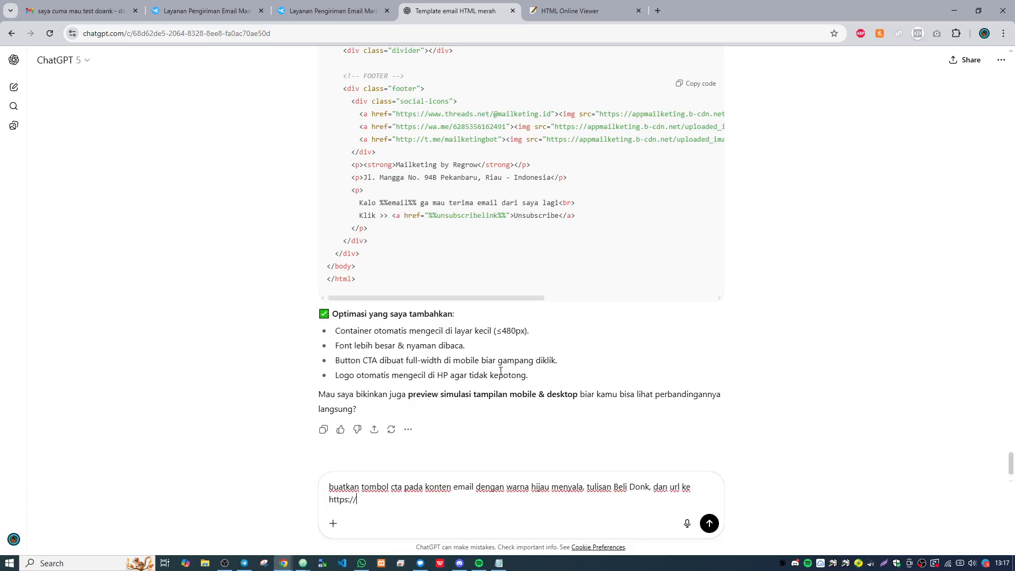
text(mailketi)
text(co.id)
key(Return)
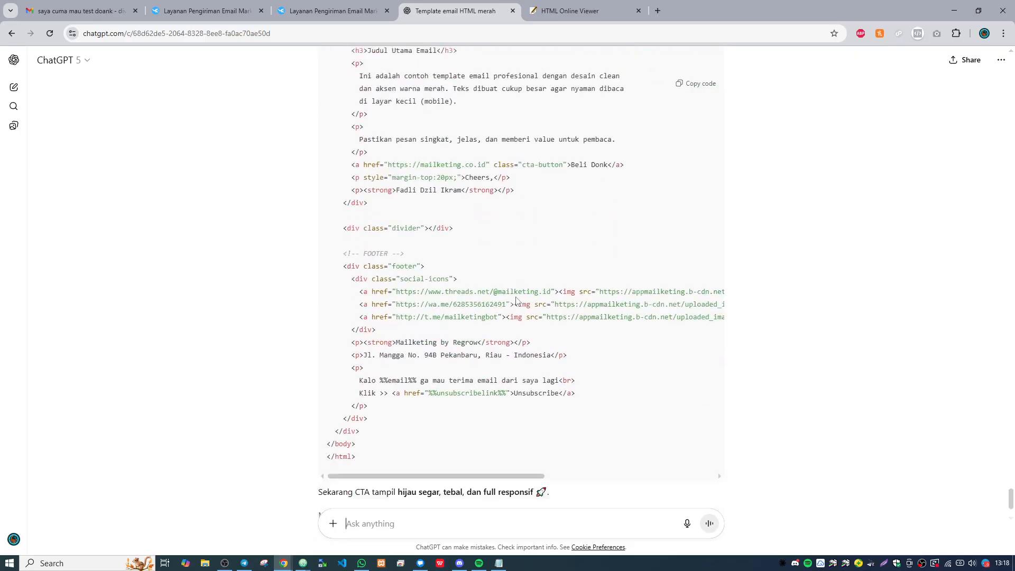
- Copy ChatGPT's revised HTML and replace all the code in HTML Online Viewer with it
scroll(517, 301, up, 3)
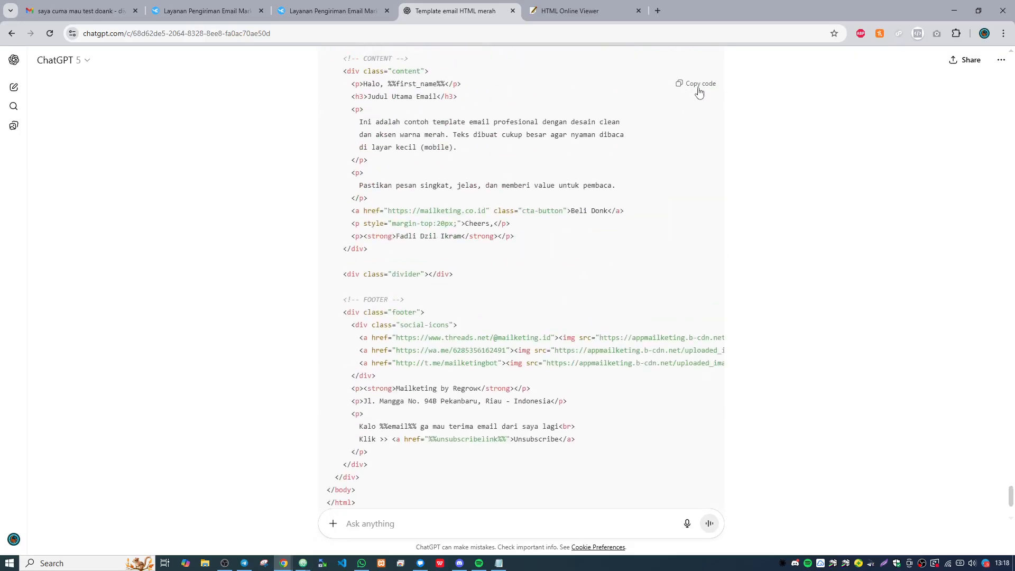
click(678, 83)
click(571, 10)
click(258, 139)
key(ctrl+a)
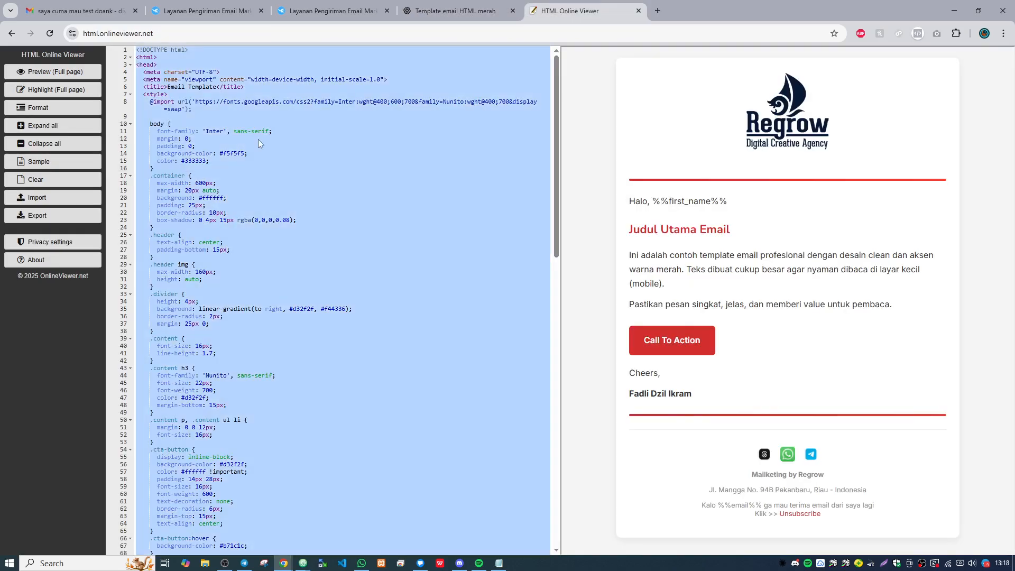
key(ctrl+v)
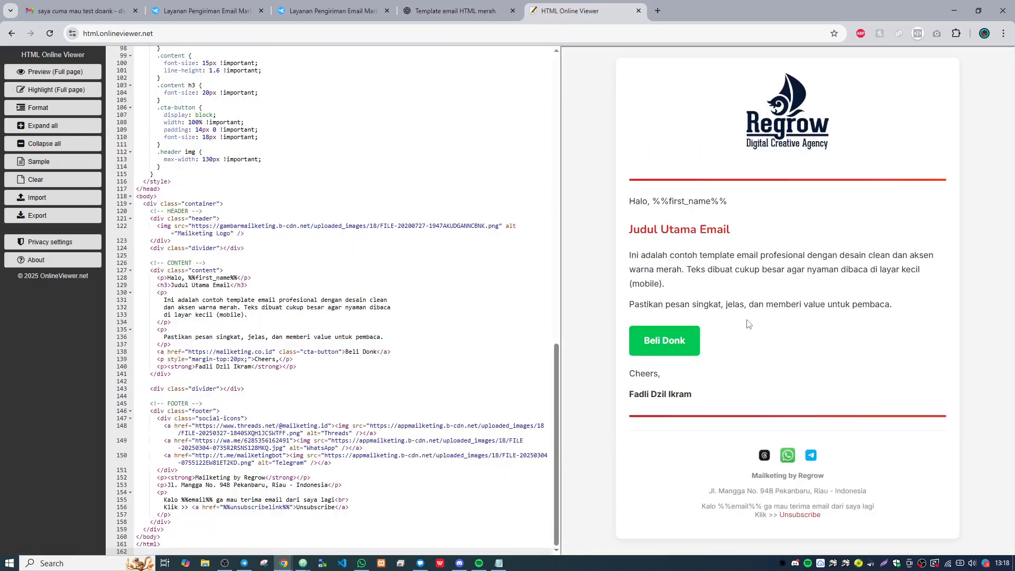
- Switch to ChatGPT and draft the prompt "masukkan konten saya ini dan rapikan kedalam template email sebelumnya :" without sending it
scroll(370, 262, up, 1)
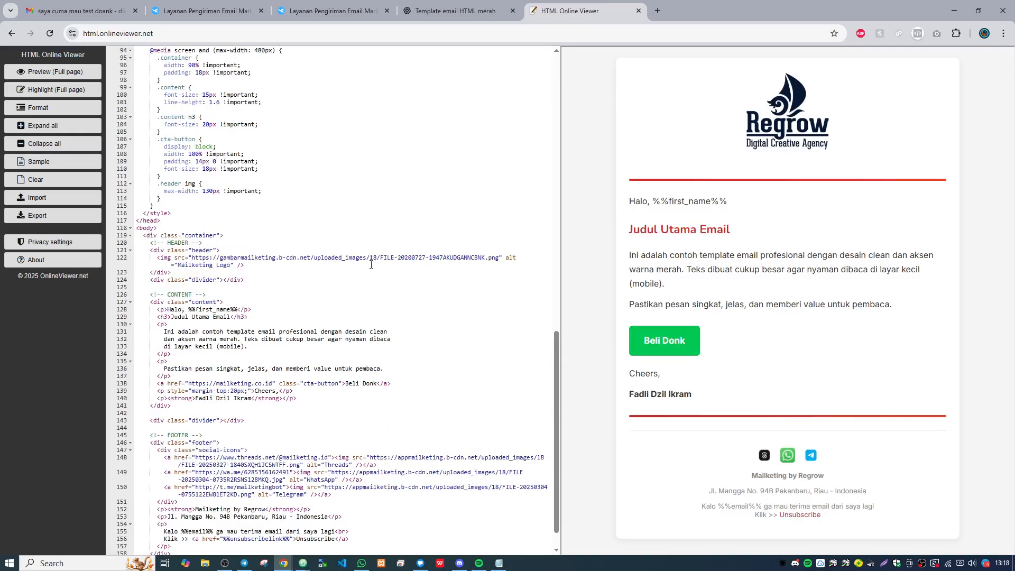
click(455, 10)
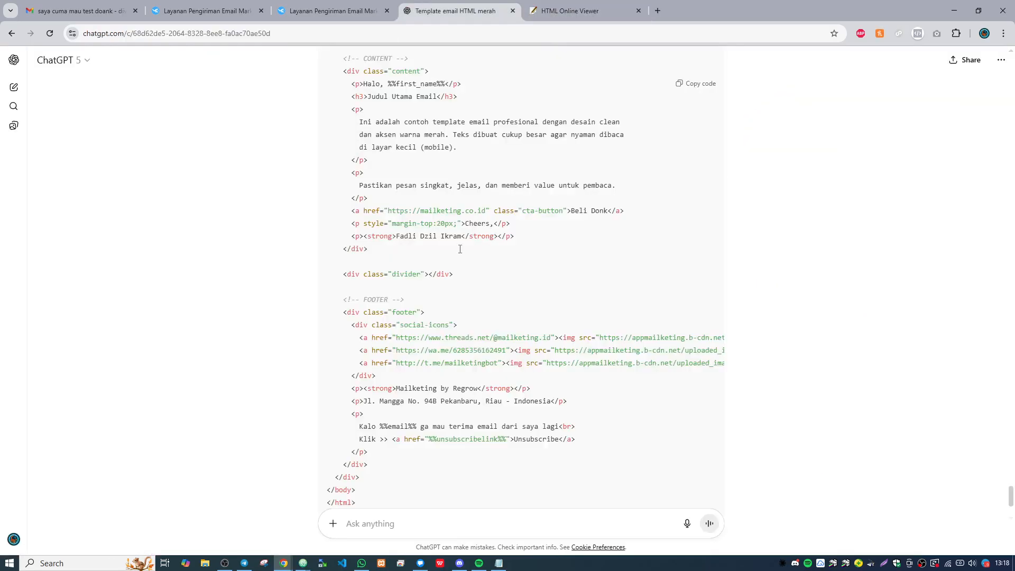
scroll(467, 440, down, 3)
click(449, 514)
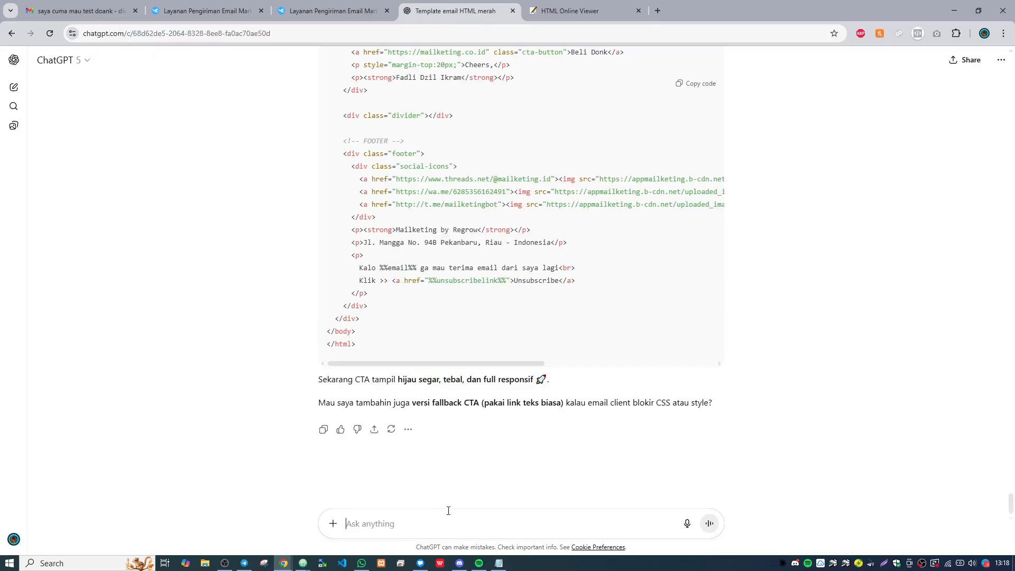
text(masukkan konte)
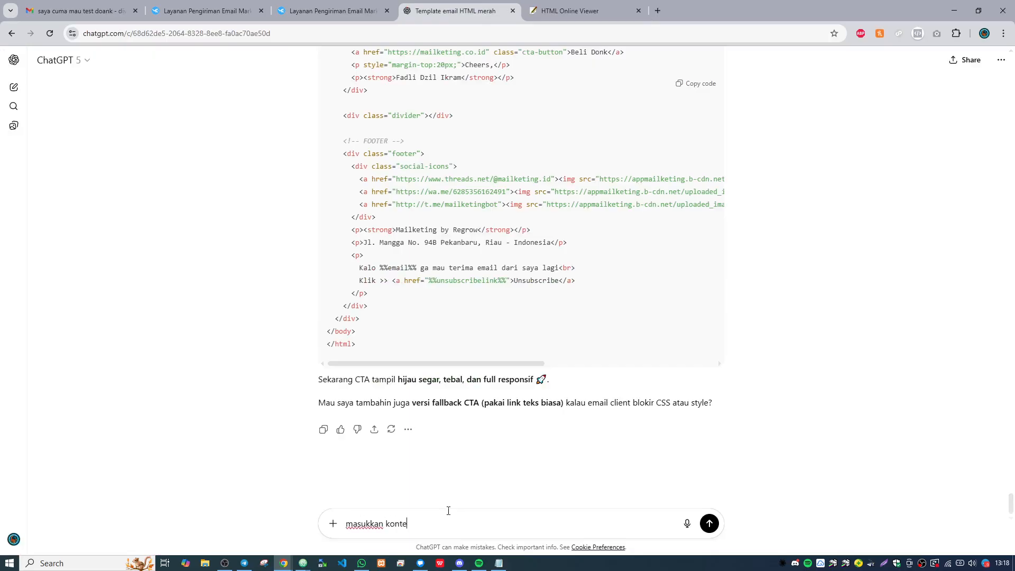
text(n saya ini kedala)
key(BackSpace)
key(BackSpace)
key(BackSpace)
key(BackSpace)
key(BackSpace)
key(BackSpace)
key(BackSpace)
text(i dan rapikan kedalam template e)
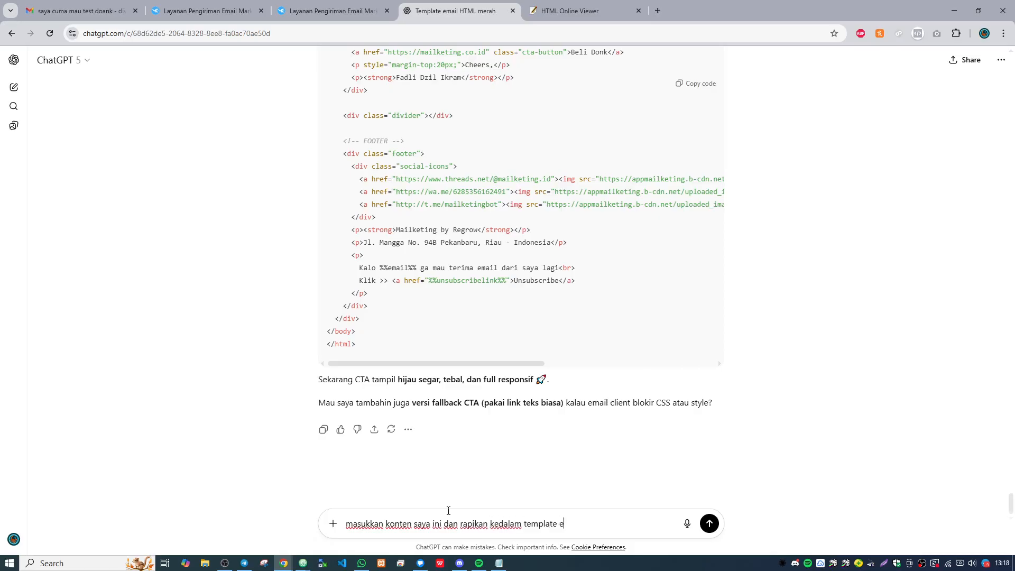
text(mail sebelumnya)
key(BackSpace)
key(BackSpace)
key(BackSpace)
text(nya :)
- Switch to HTML Online Viewer and review the revised email template's code from its footer to its CSS
click(576, 8)
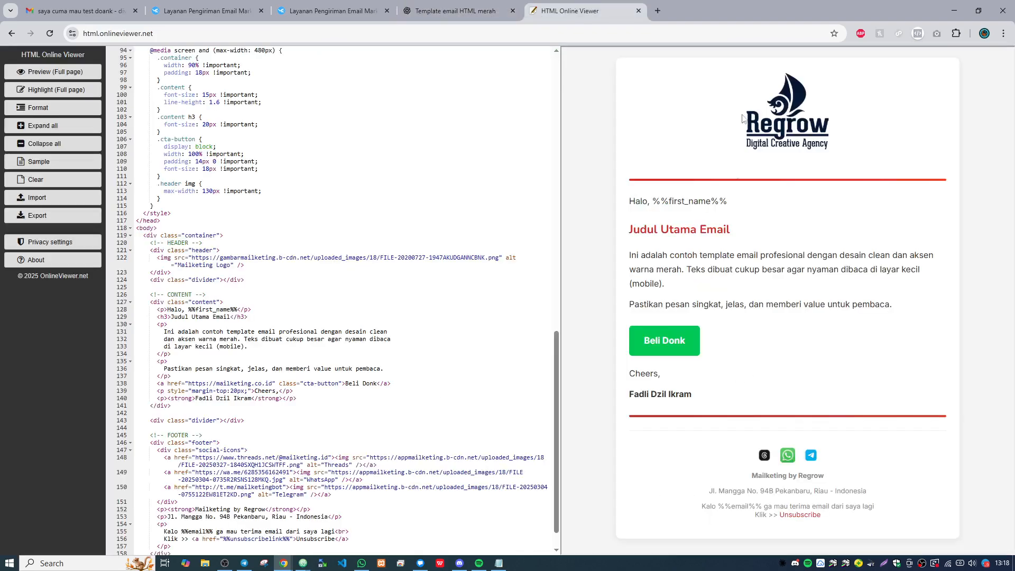
scroll(466, 255, down, 3)
scroll(467, 254, up, 15)
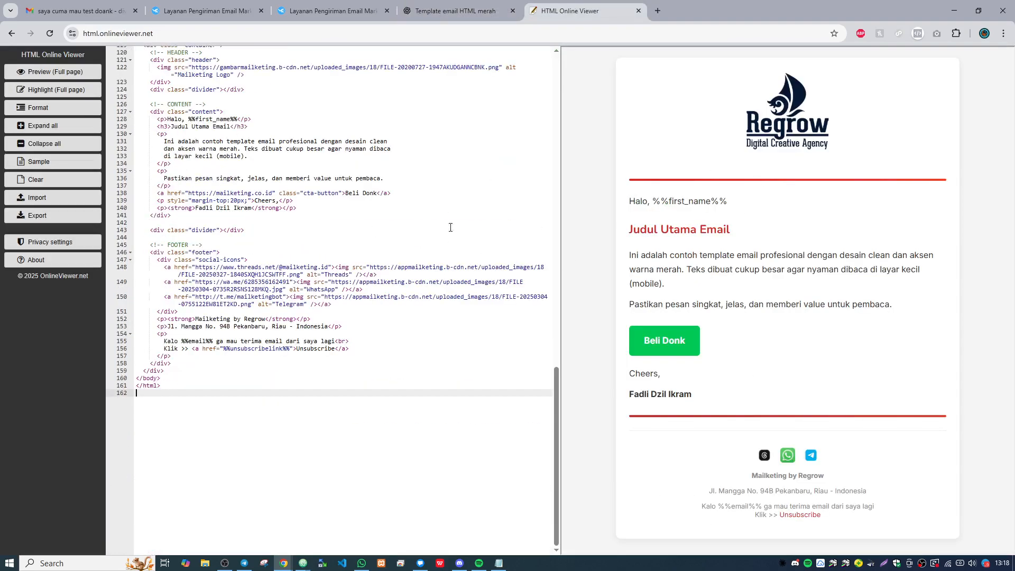
scroll(518, 238, up, 6)
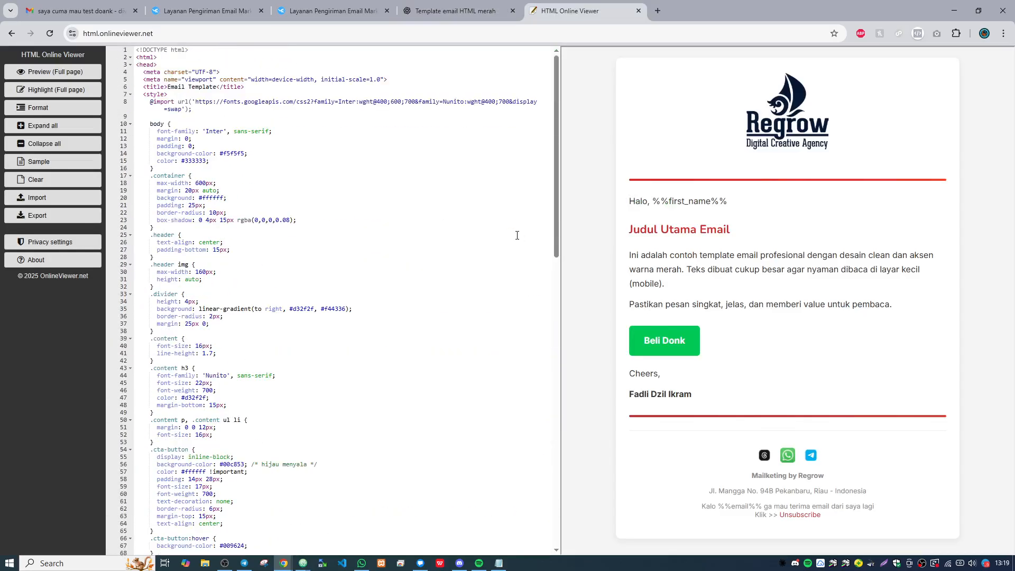
scroll(518, 238, down, 16)
- Switch to the new campaign in Mailketing and clear all the HTML source code of its email content
click(338, 11)
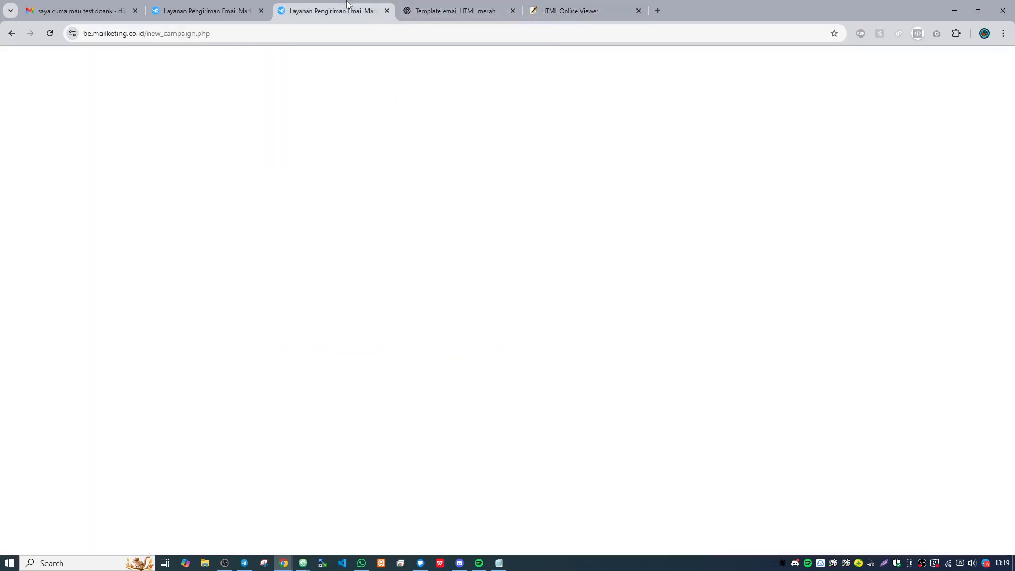
scroll(474, 223, up, 4)
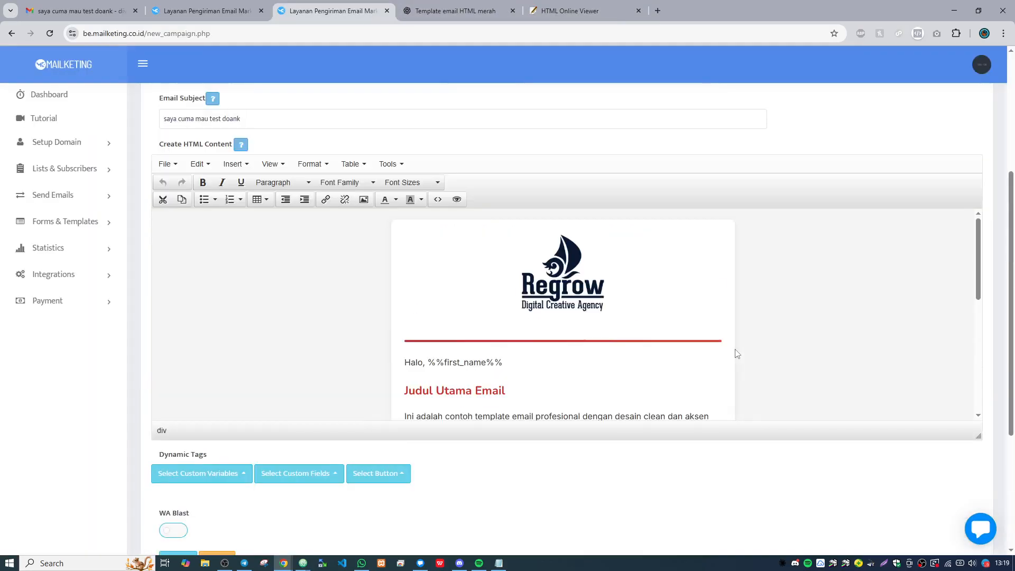
click(438, 199)
key(ctrl+a)
key(BackSpace)
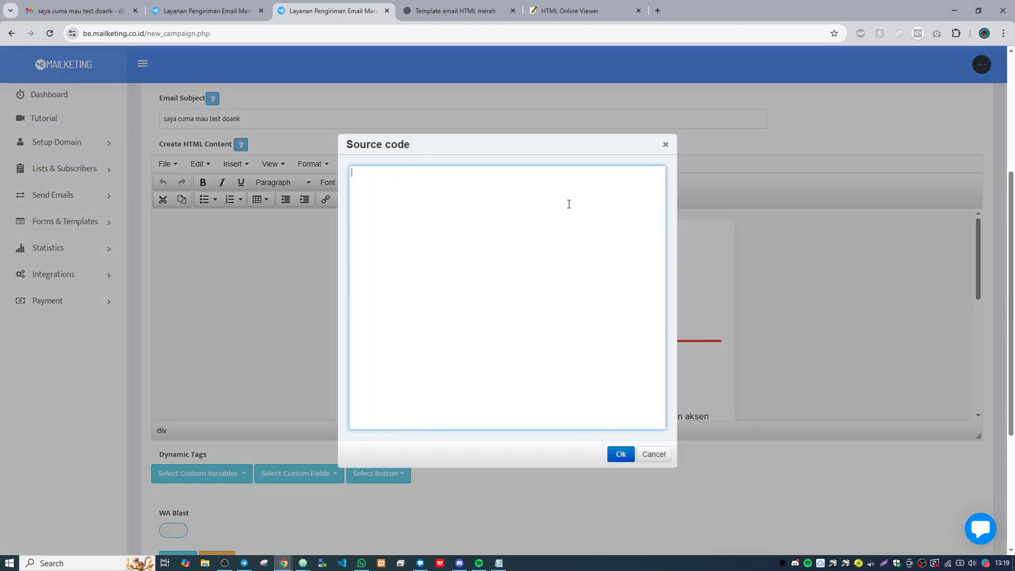
click(621, 453)
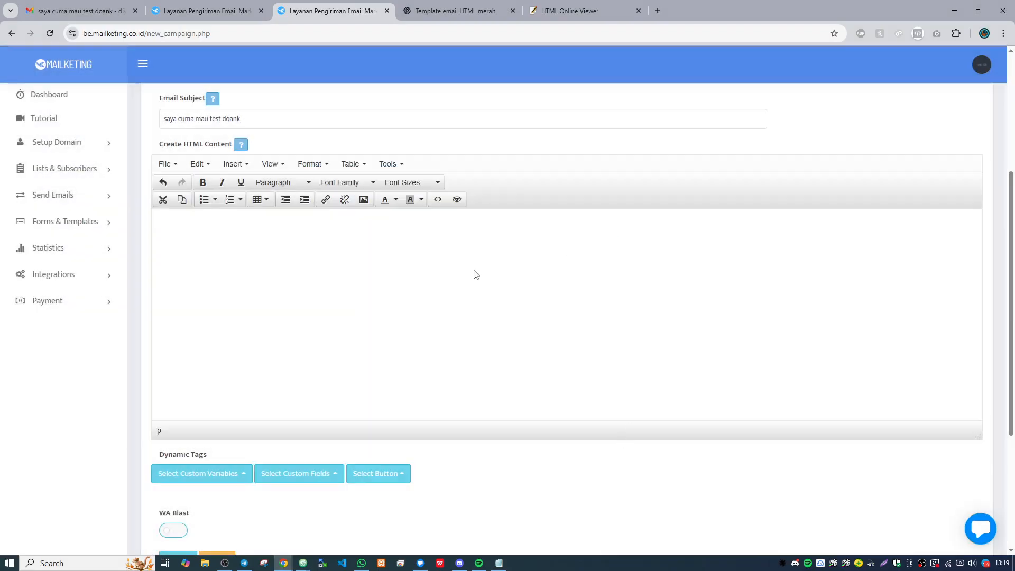
- Copy all the code from HTML Online Viewer and apply it as the source code of the Mailketing campaign's email content
click(438, 199)
click(569, 10)
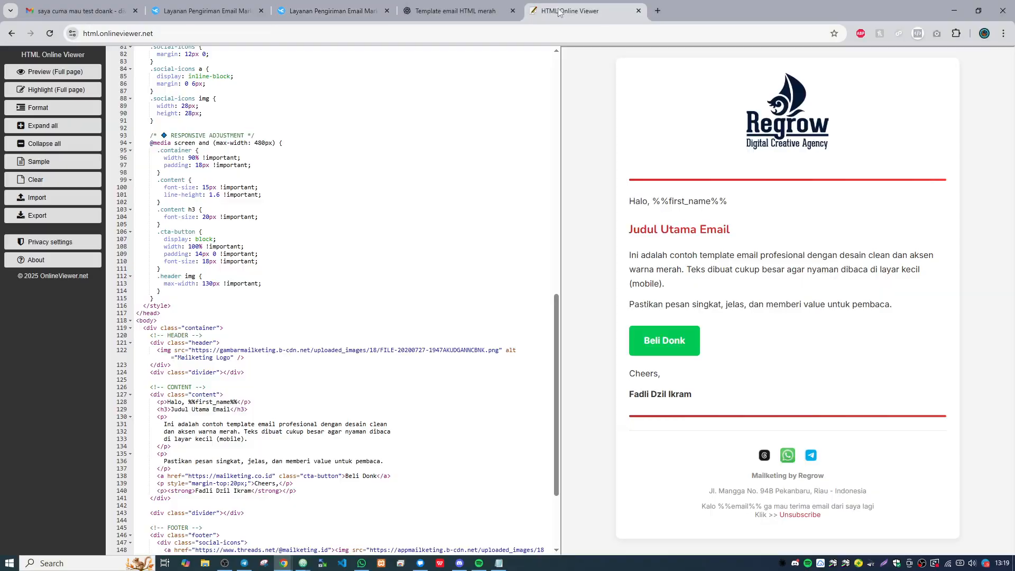
click(351, 80)
key(ctrl+a)
click(340, 4)
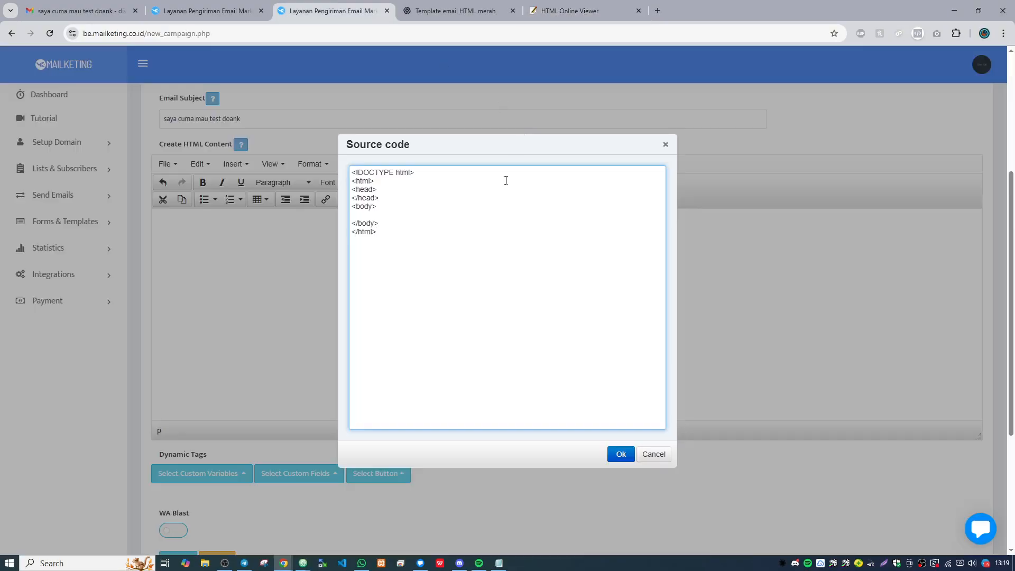
key(ctrl+a)
key(ctrl+v)
click(620, 455)
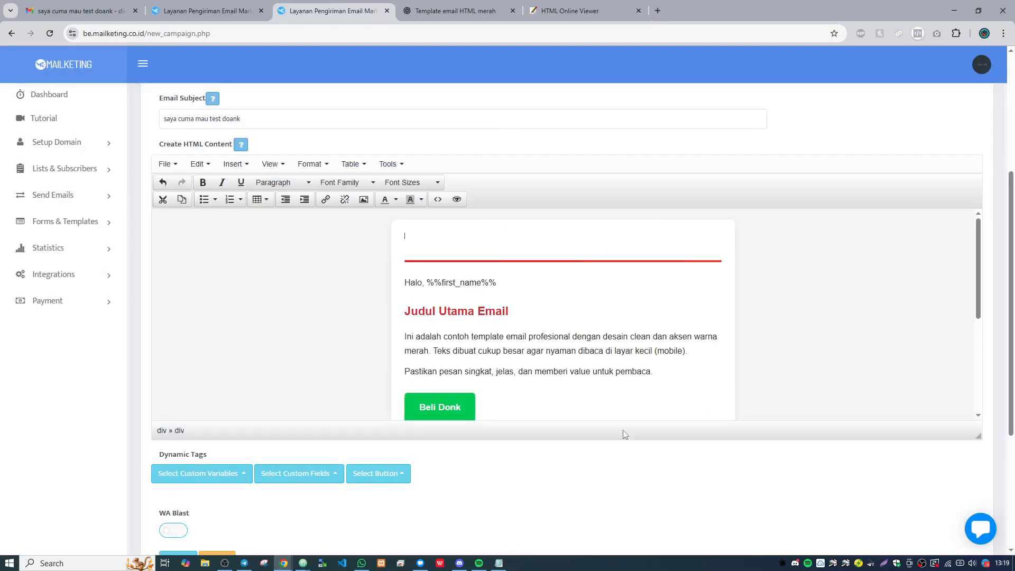
- Examine the campaign email in the editor, from the logo header to the "Beli Donk" button and social icons
scroll(630, 328, up, 2)
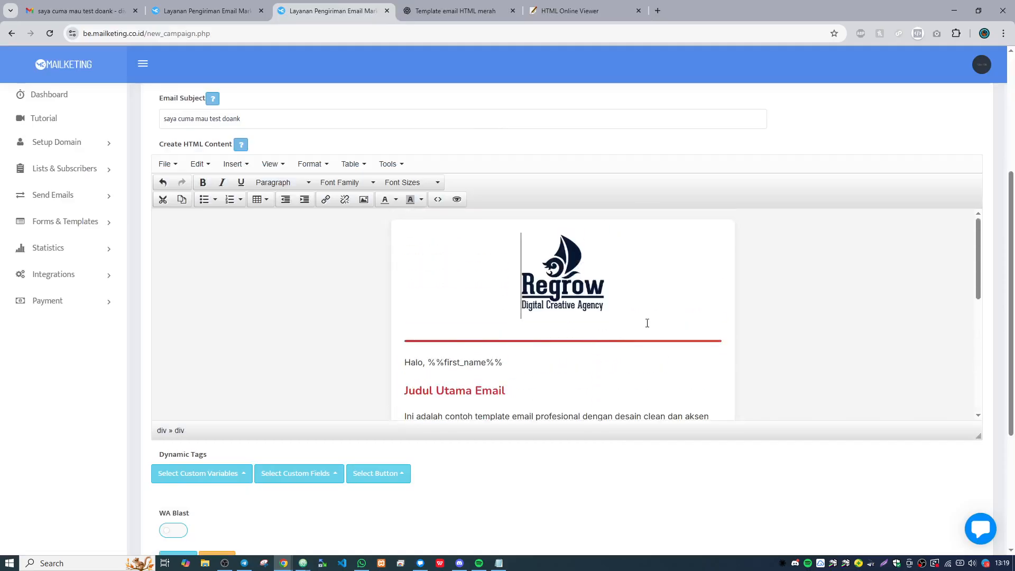
scroll(647, 322, down, 5)
scroll(655, 322, up, 5)
scroll(811, 139, down, 3)
scroll(691, 219, down, 2)
scroll(765, 333, up, 3)
scroll(826, 125, up, 1)
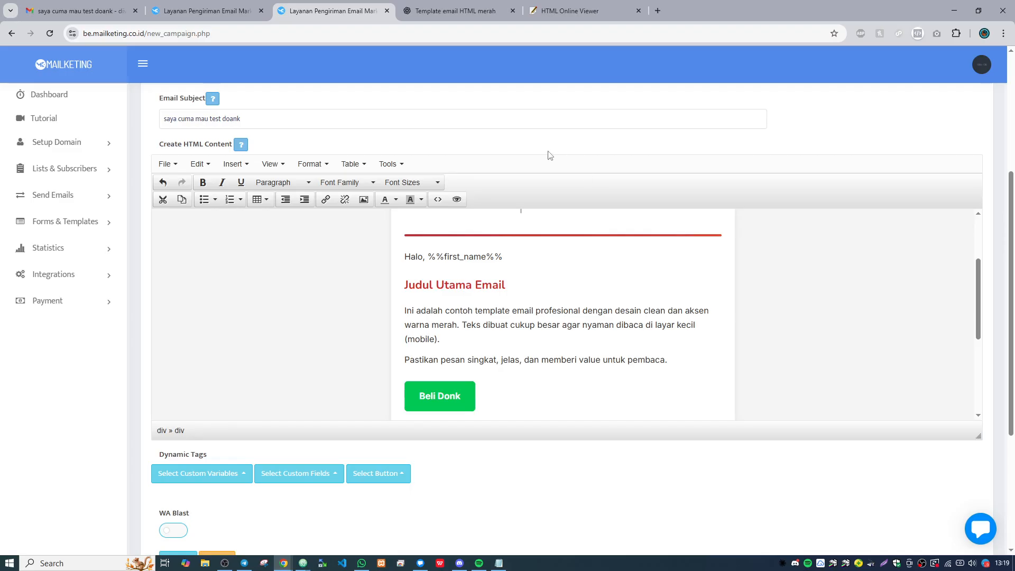
scroll(546, 159, up, 2)
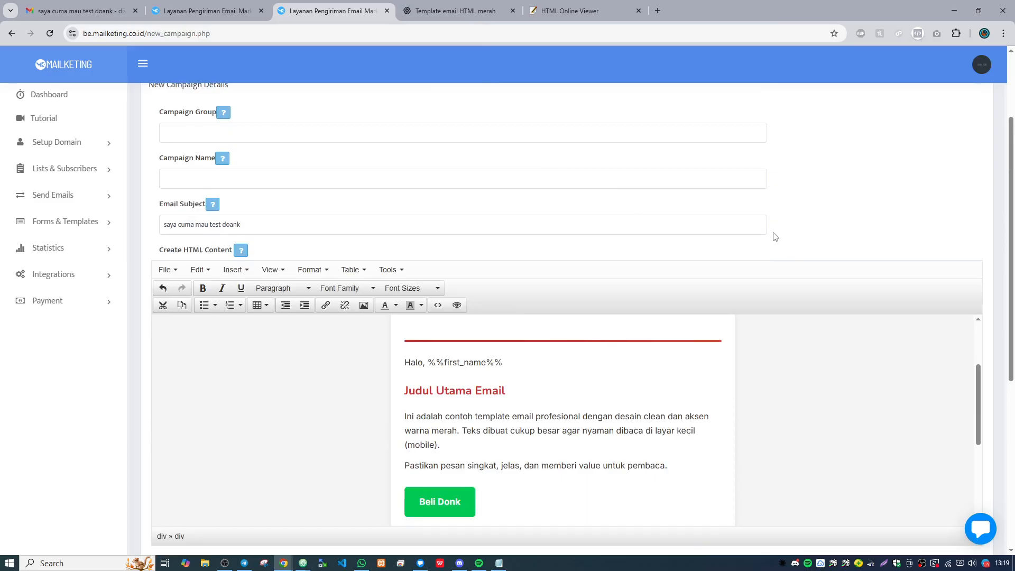
scroll(641, 252, down, 2)
scroll(638, 299, down, 2)
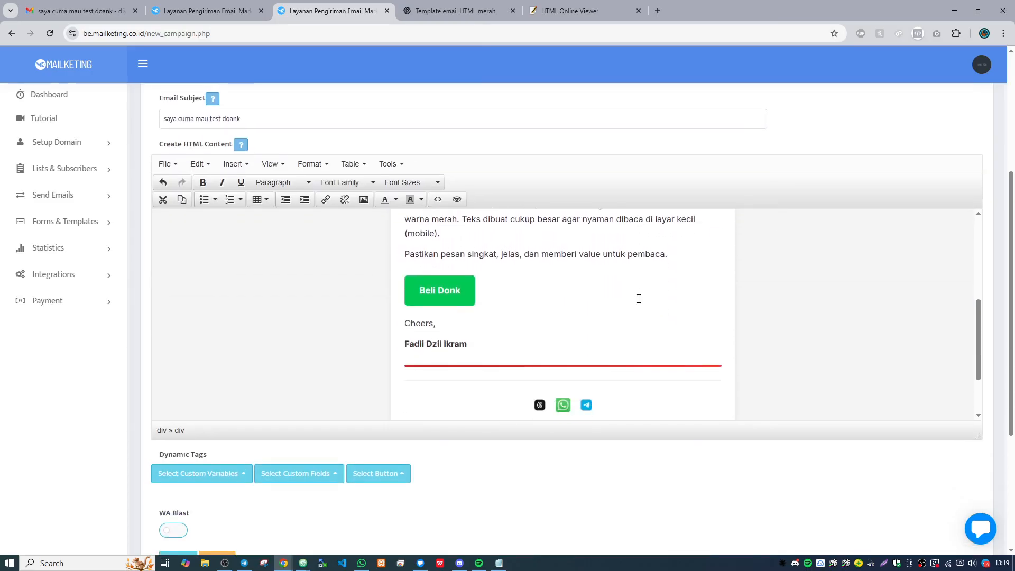
scroll(654, 306, up, 2)
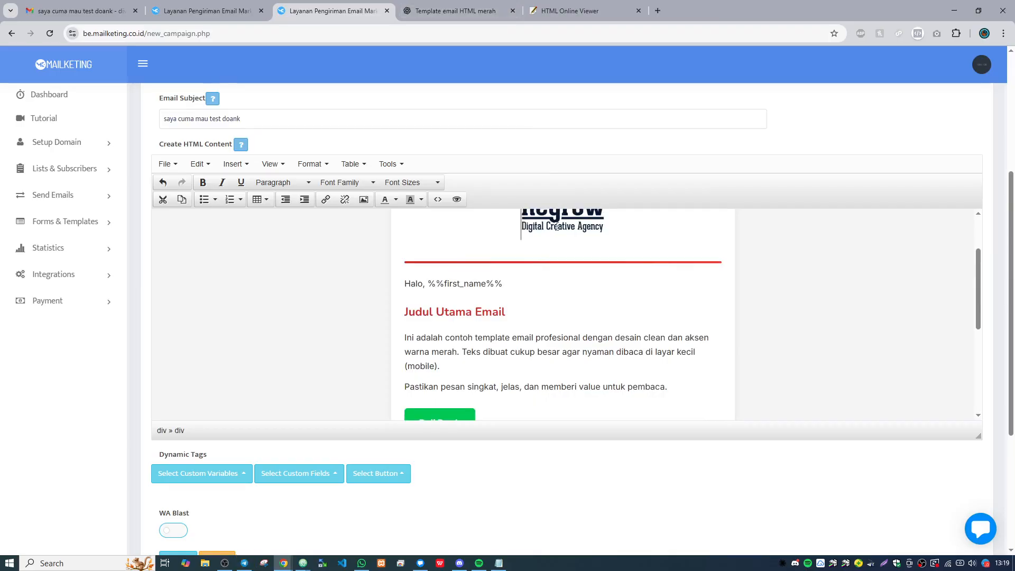
- Open the Mailketing documentation at mailketing.co.id/docs/ in a new browser tab
click(477, 11)
click(368, 28)
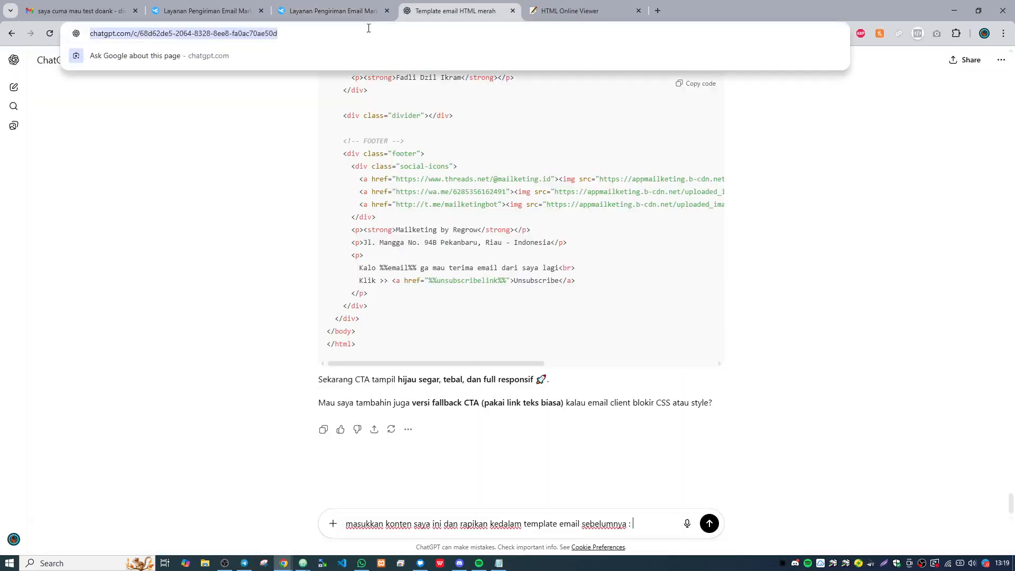
click(658, 10)
text(mailketing.co.id)
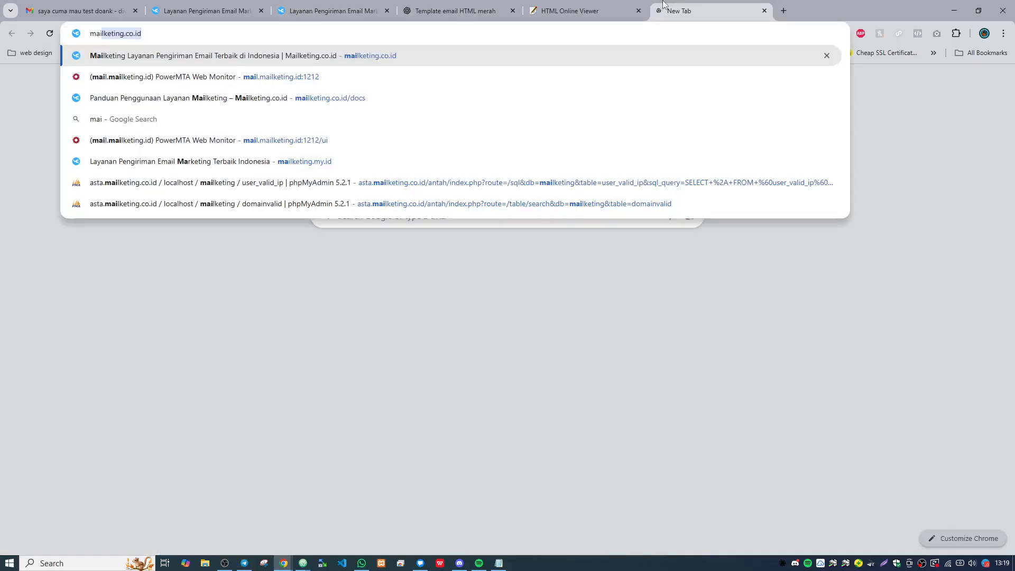
key(Return)
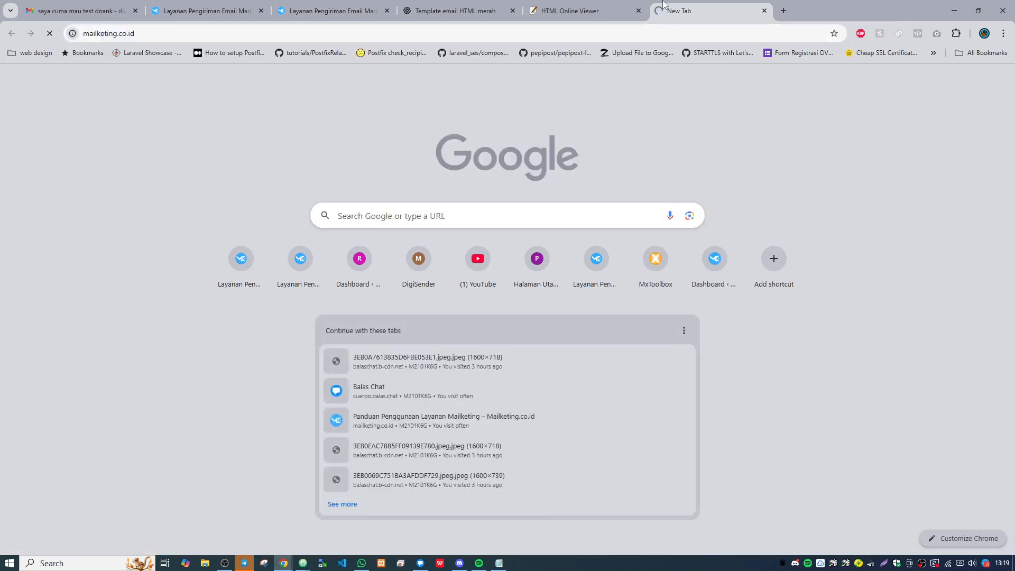
click(479, 35)
click(479, 35)
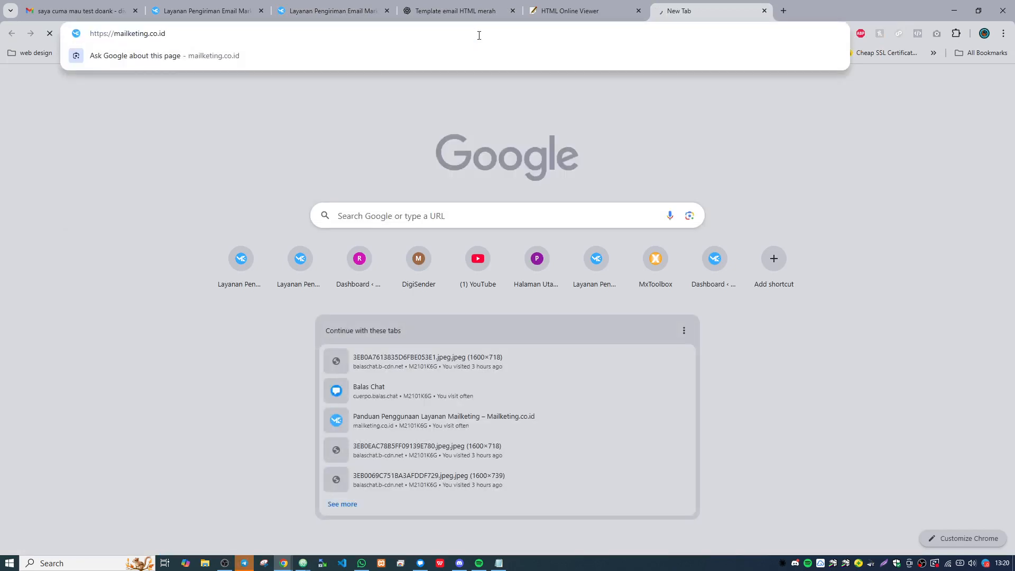
text(/docs/)
key(Return)
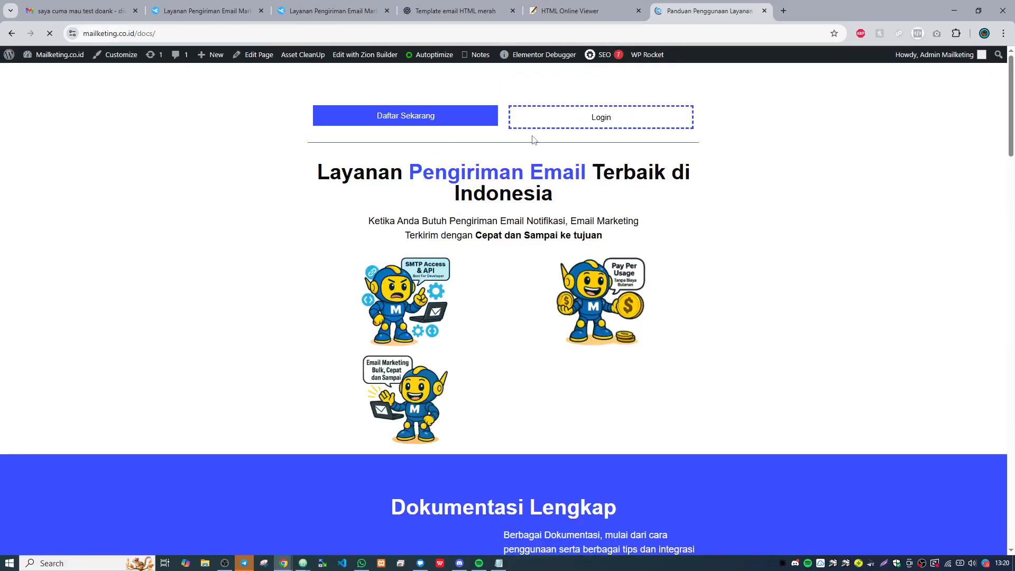
- Open the "Send Email via API" article and examine its parameters, especially the content parameter, and the PHP cURL example
scroll(672, 179, down, 5)
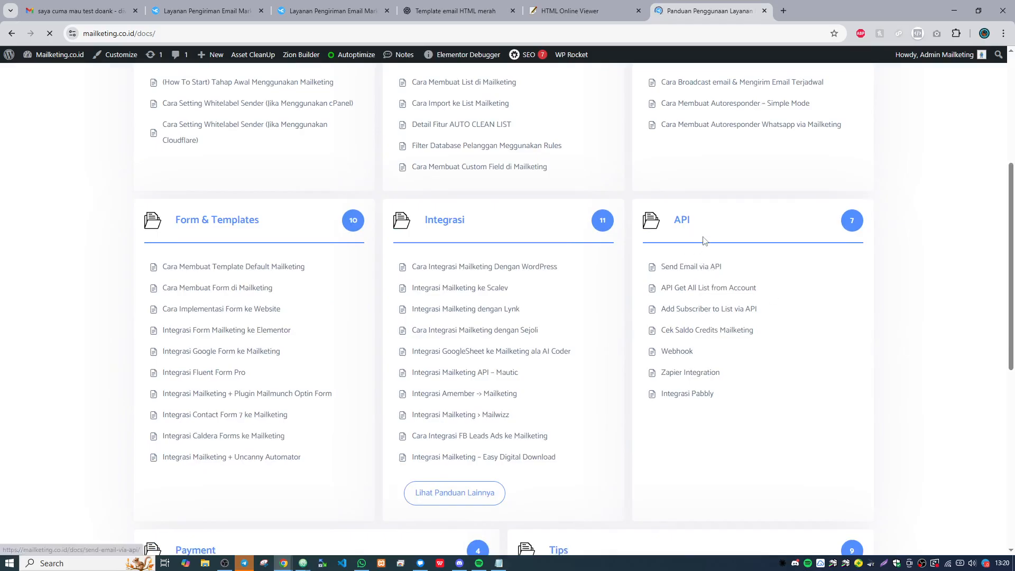
scroll(719, 252, down, 6)
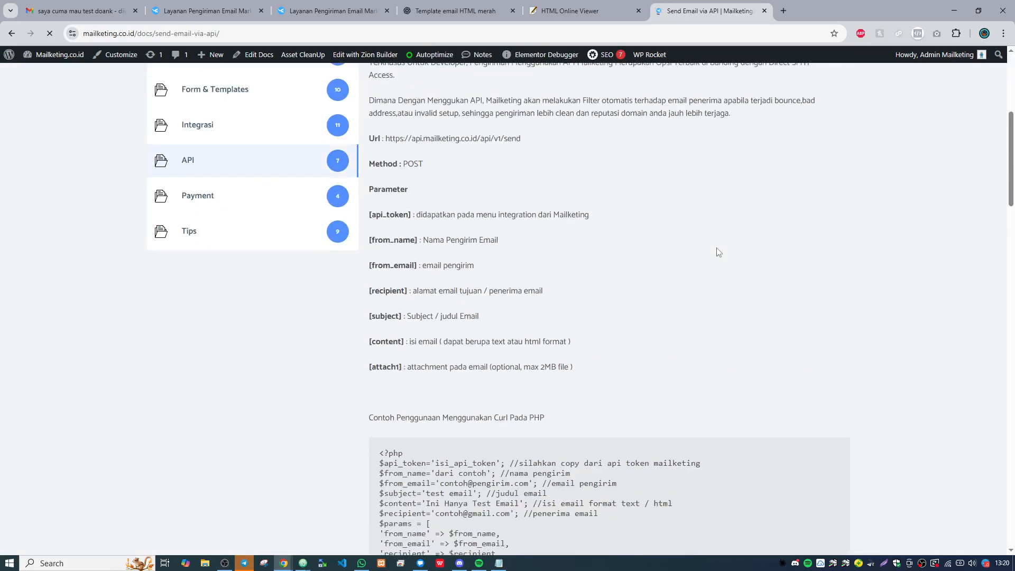
scroll(719, 252, down, 2)
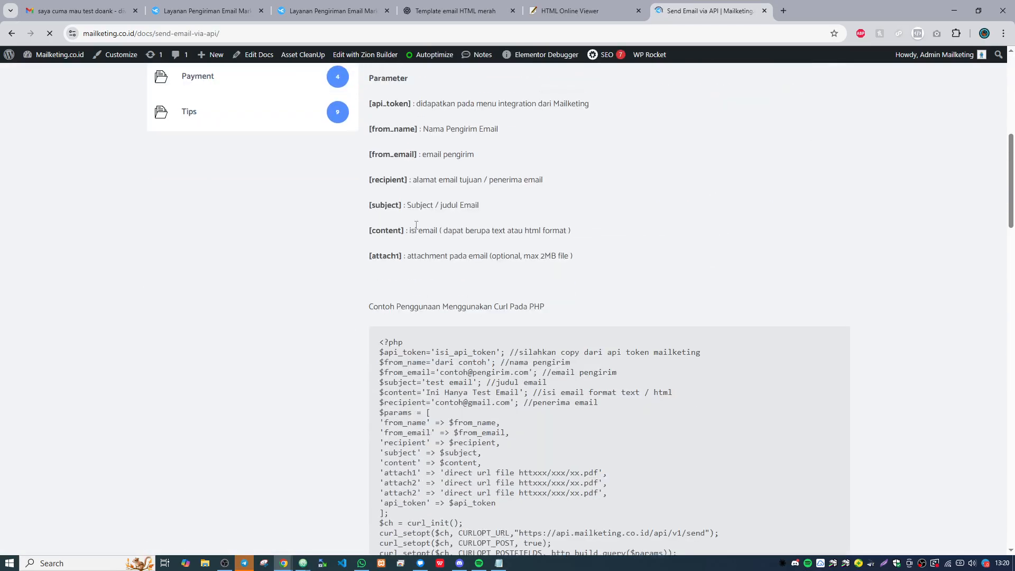
drag(409, 231, 450, 231)
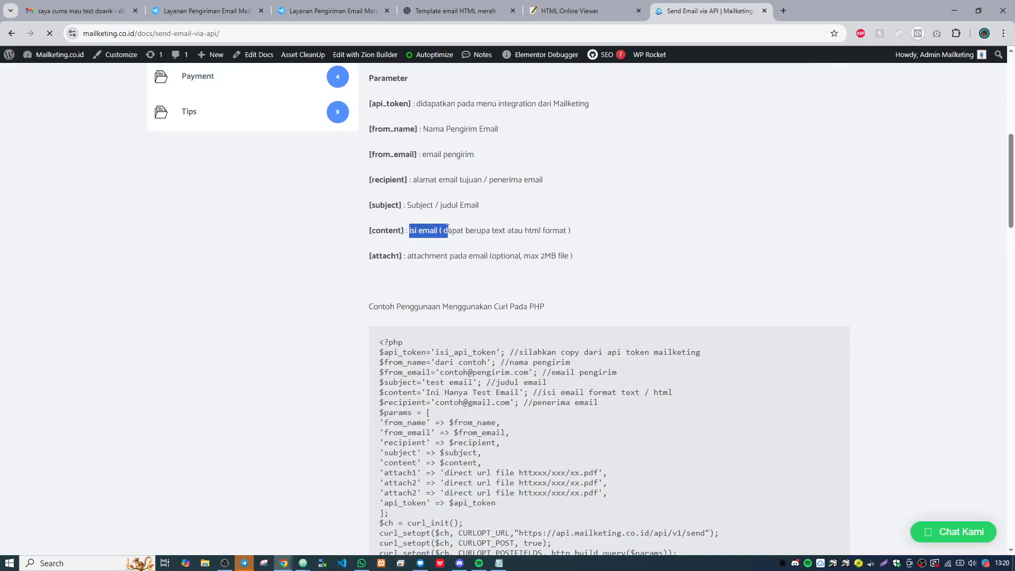
scroll(496, 213, down, 3)
scroll(528, 111, up, 1)
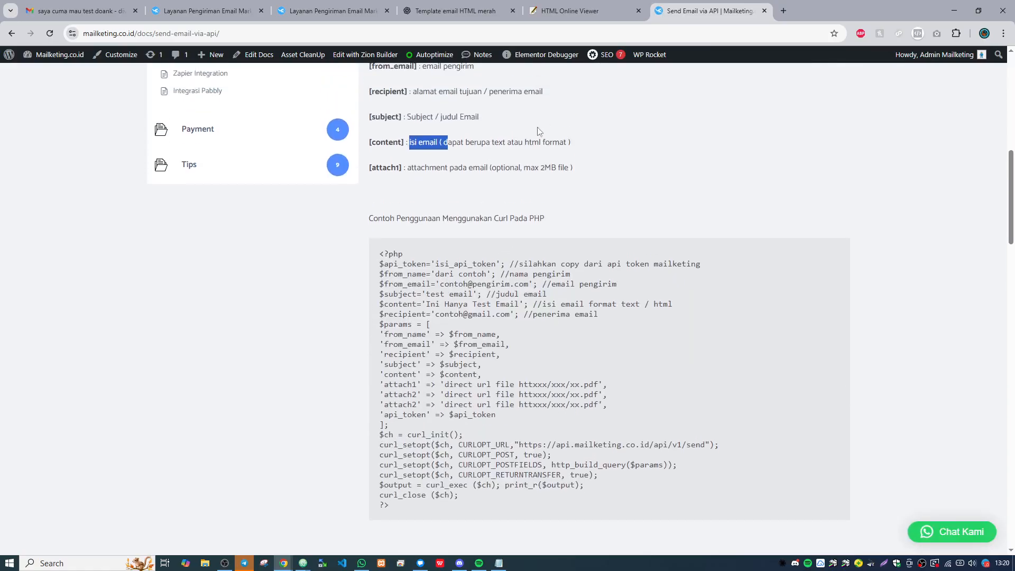
scroll(527, 139, down, 2)
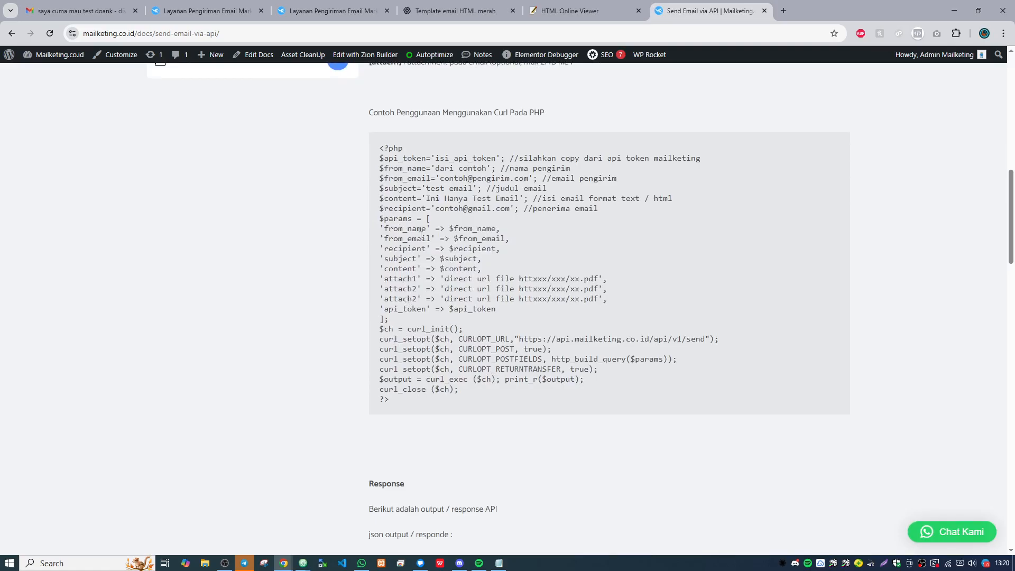
scroll(488, 299, up, 1)
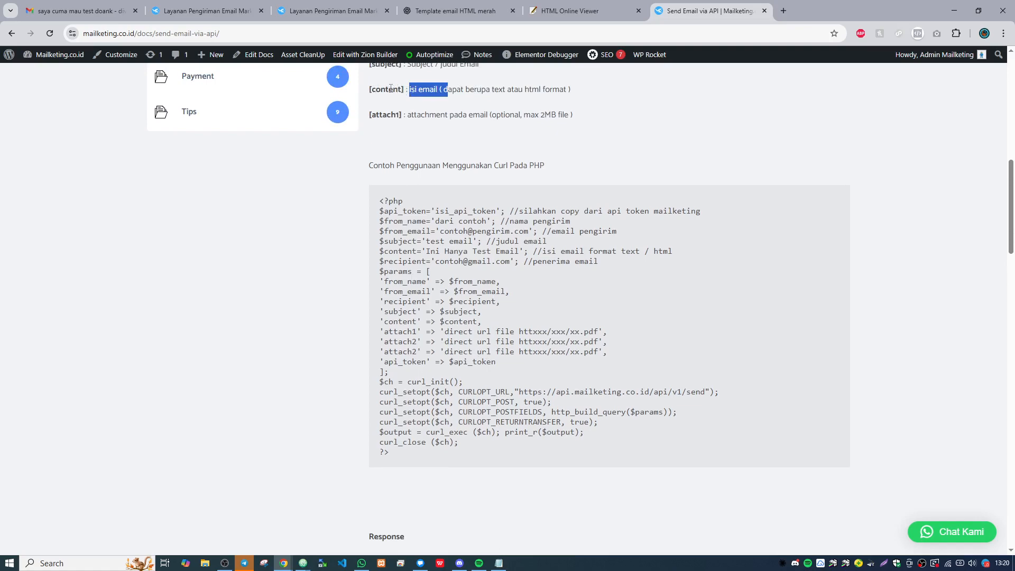
scroll(457, 308, down, 1)
scroll(530, 364, up, 5)
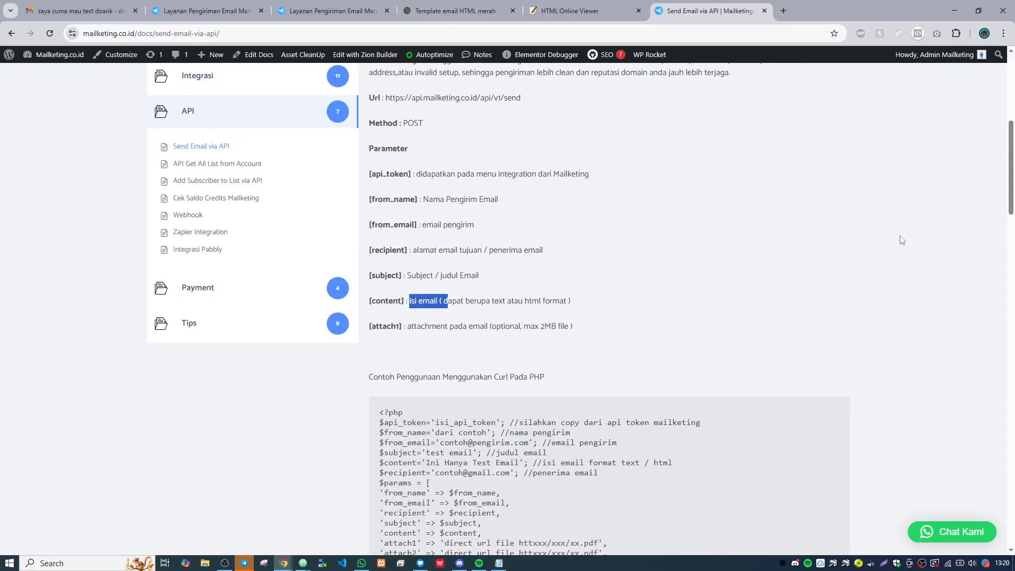
scroll(675, 219, up, 3)
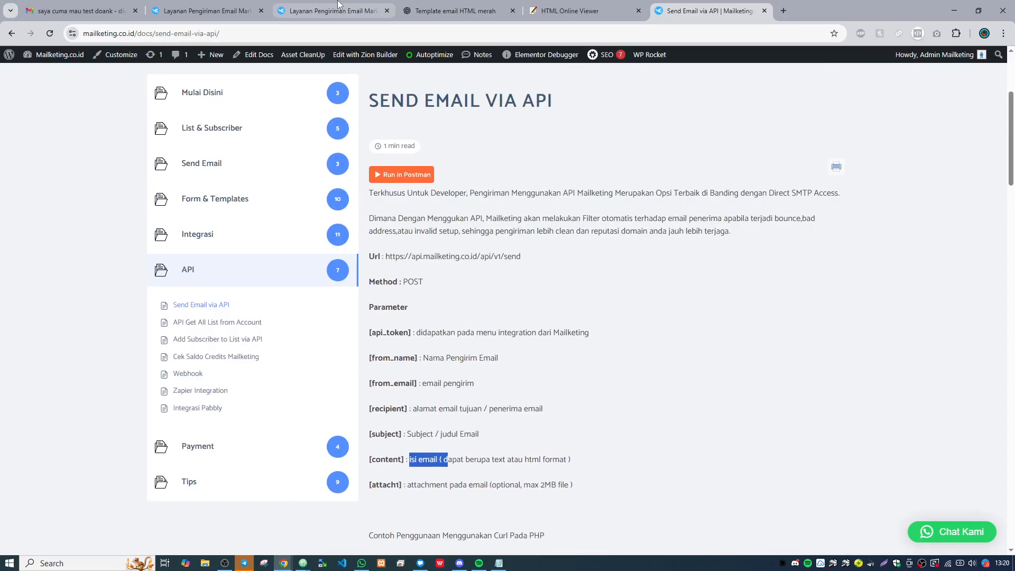
mouse_move(338, 4)
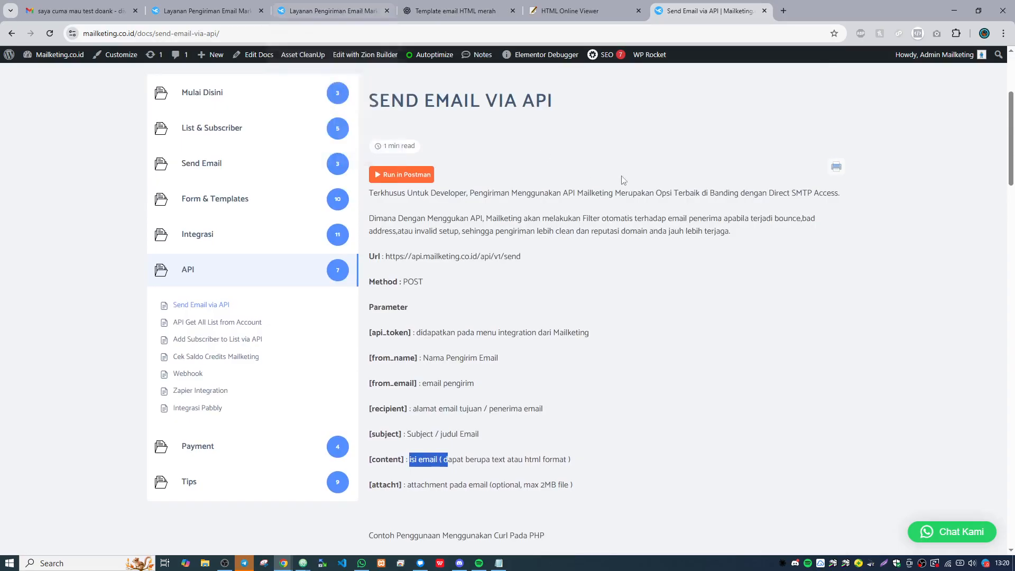